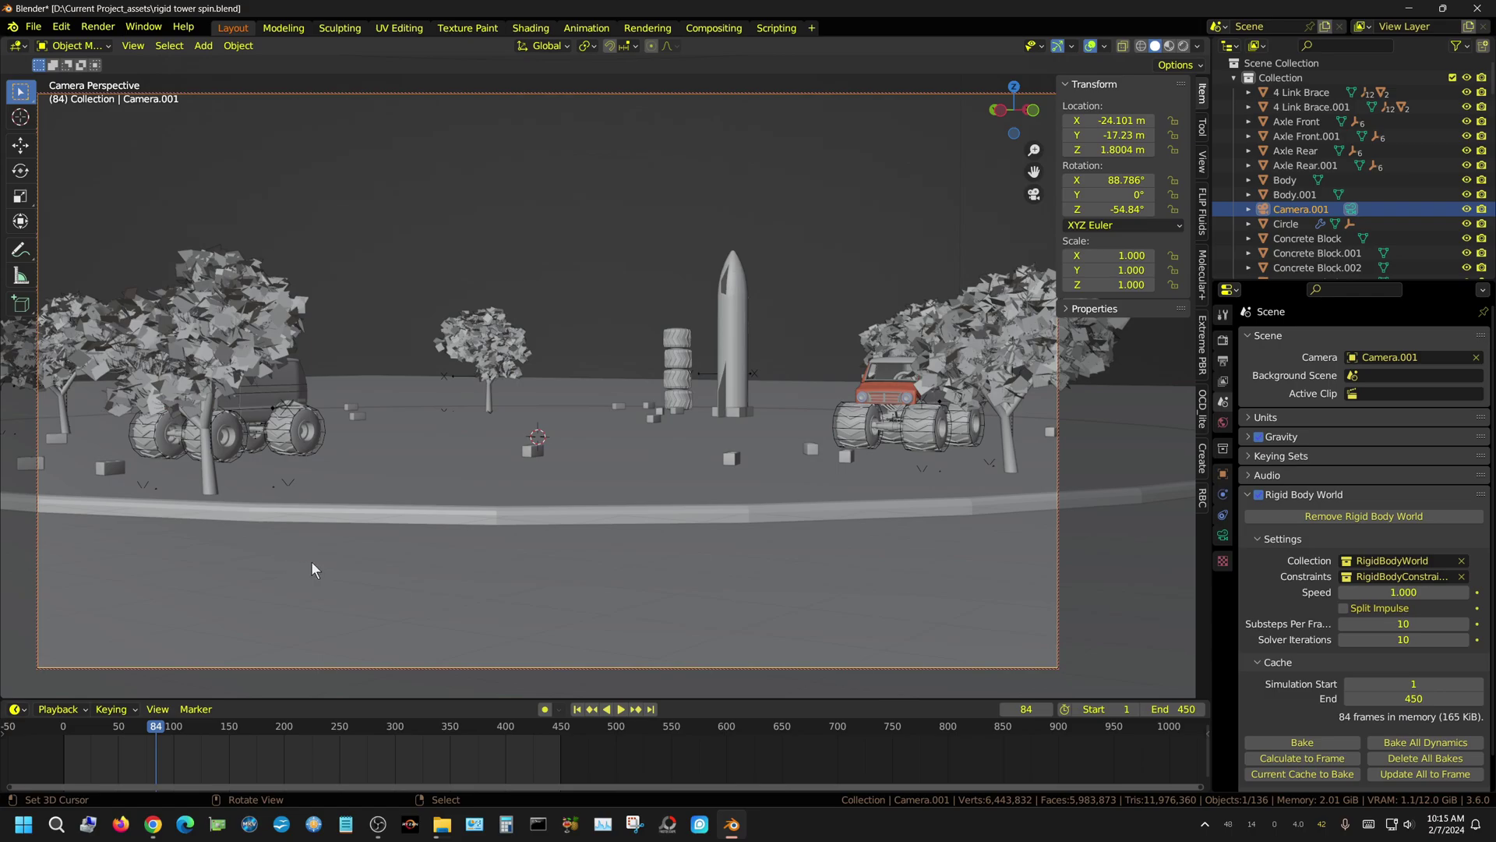
Select the ground cylinder, orbit out to see it whole, and rewind to frame 1
click(474, 480)
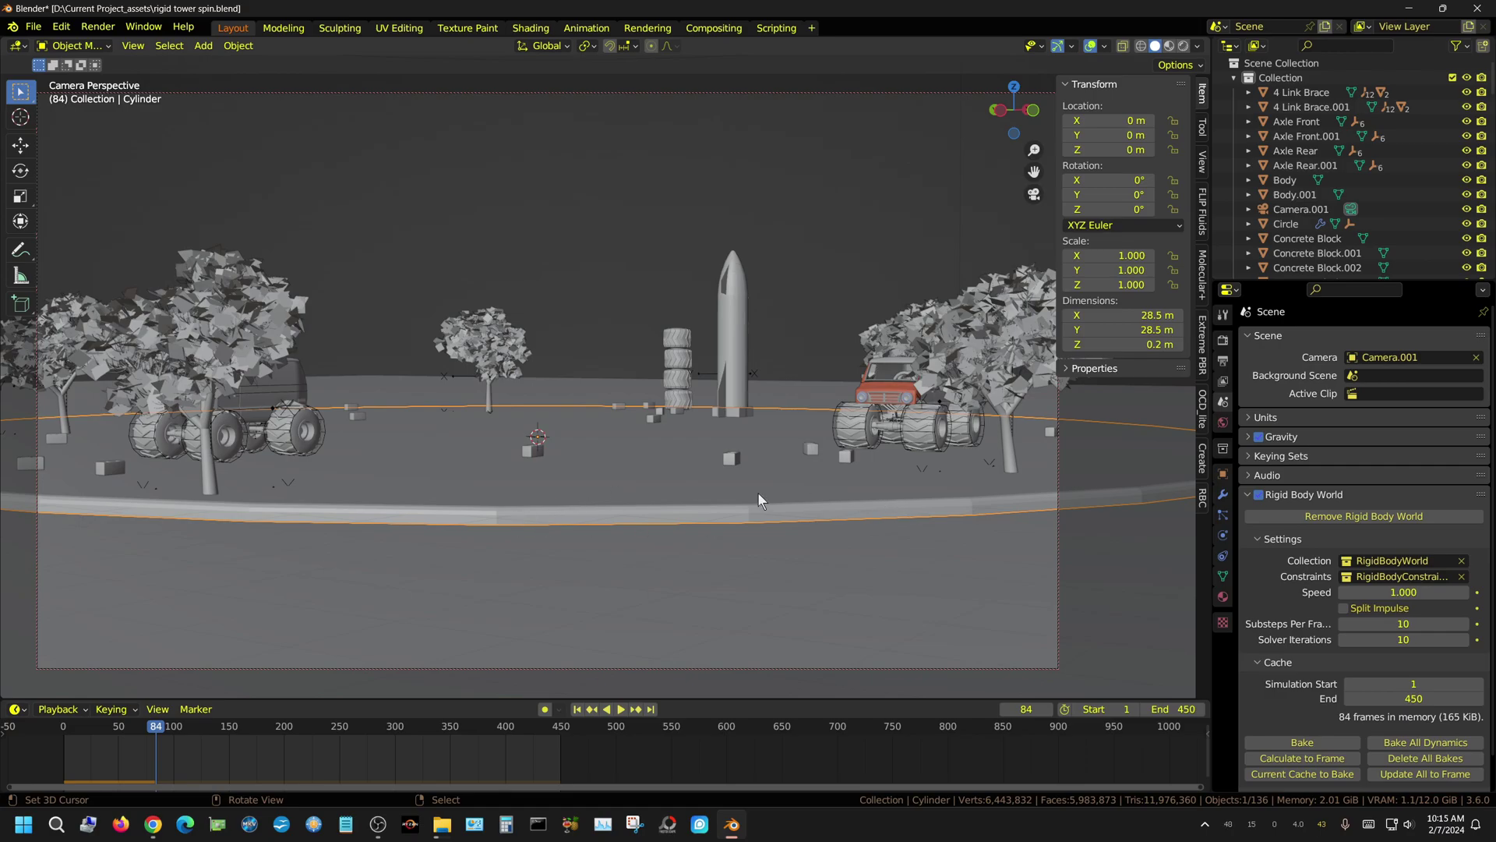
middle_drag(757, 493, 829, 445)
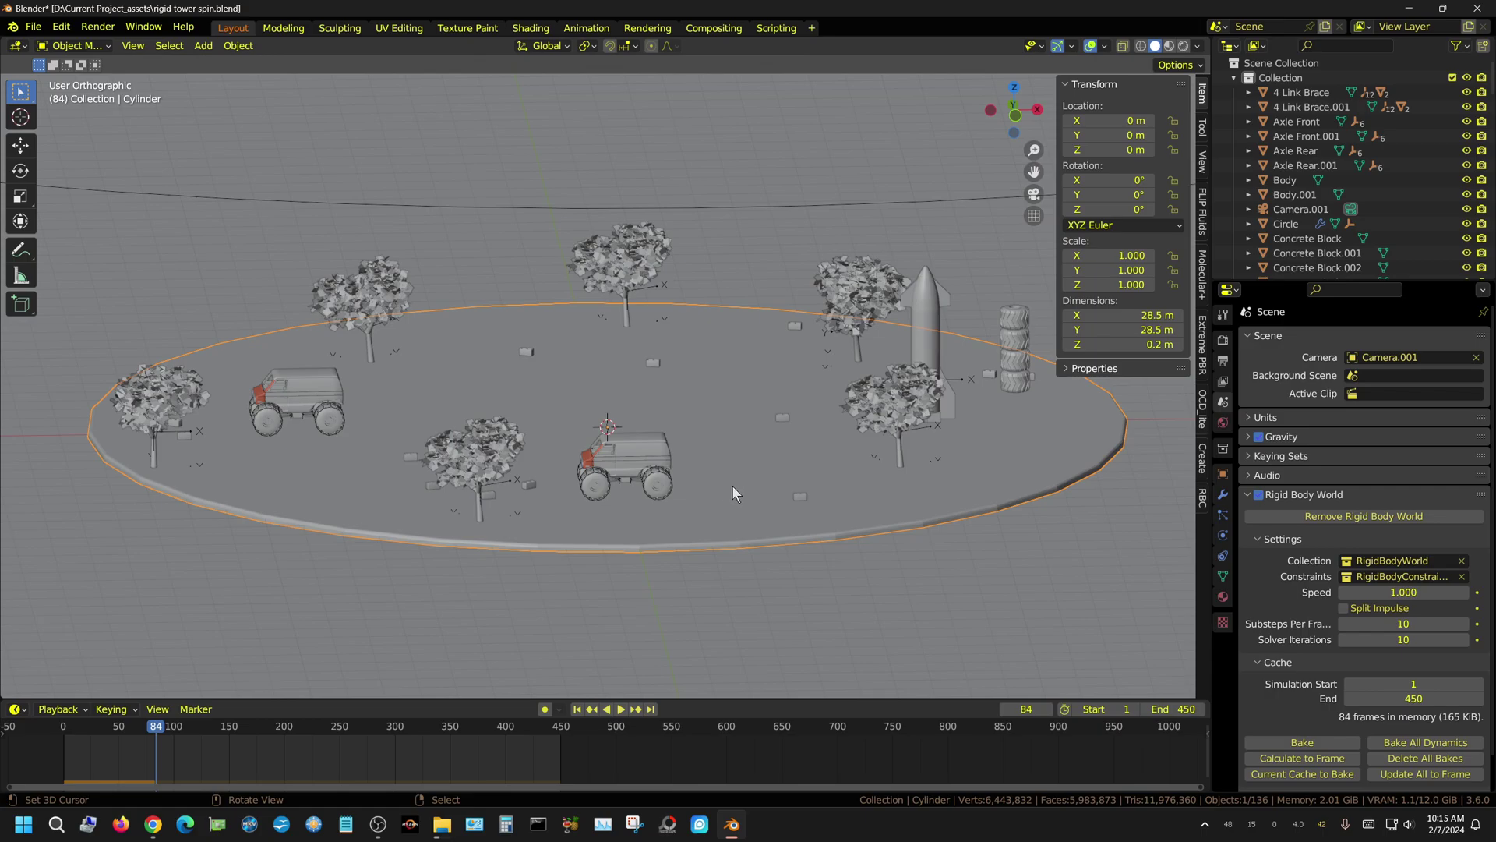
click(576, 709)
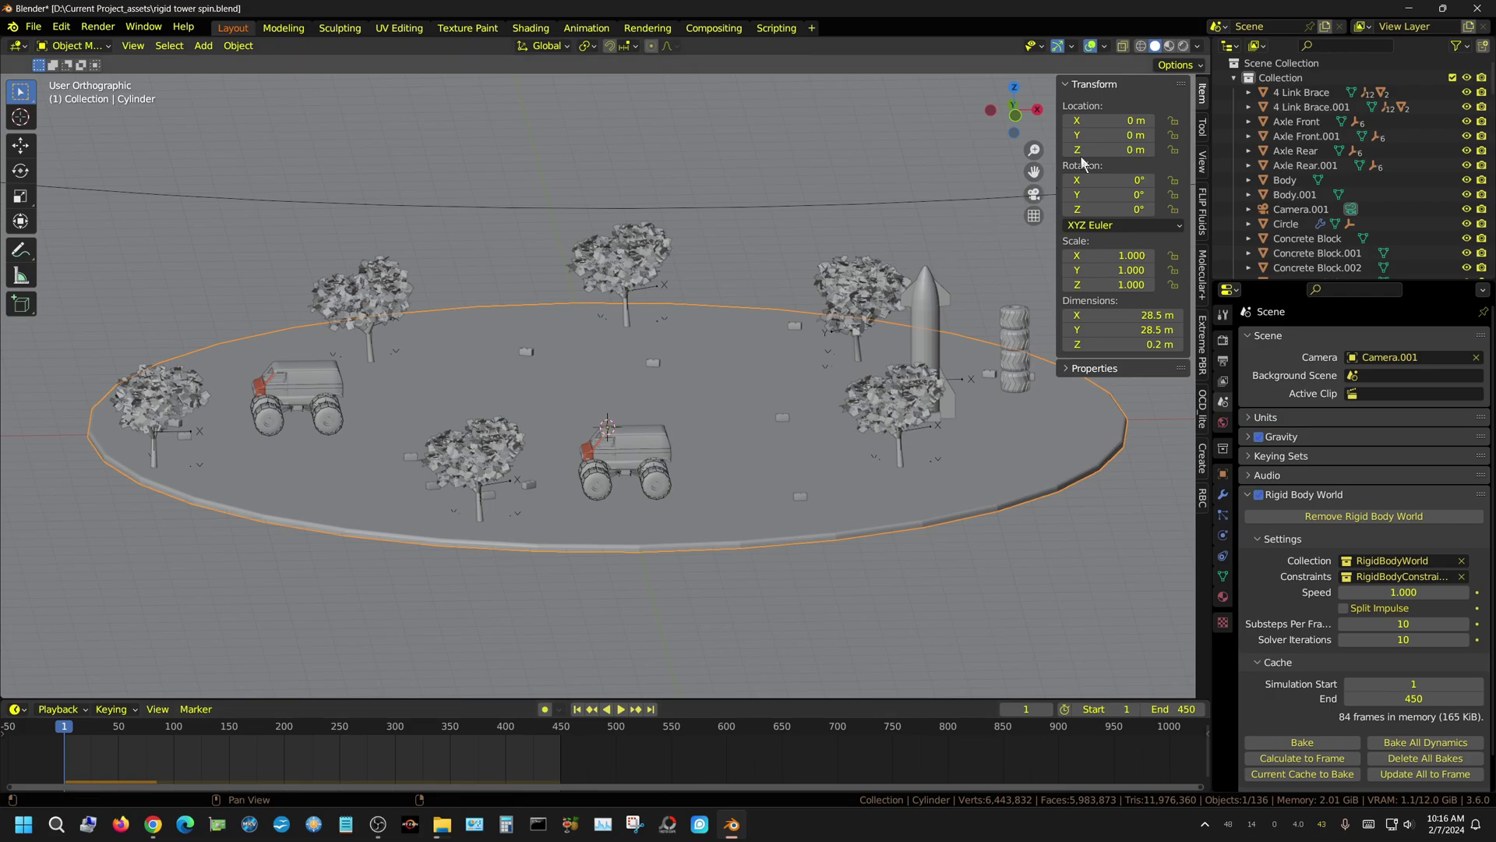
Keyframe the cylinder's location and rotation at frame 1 and show a Graph Editor above the 3D view
key(i)
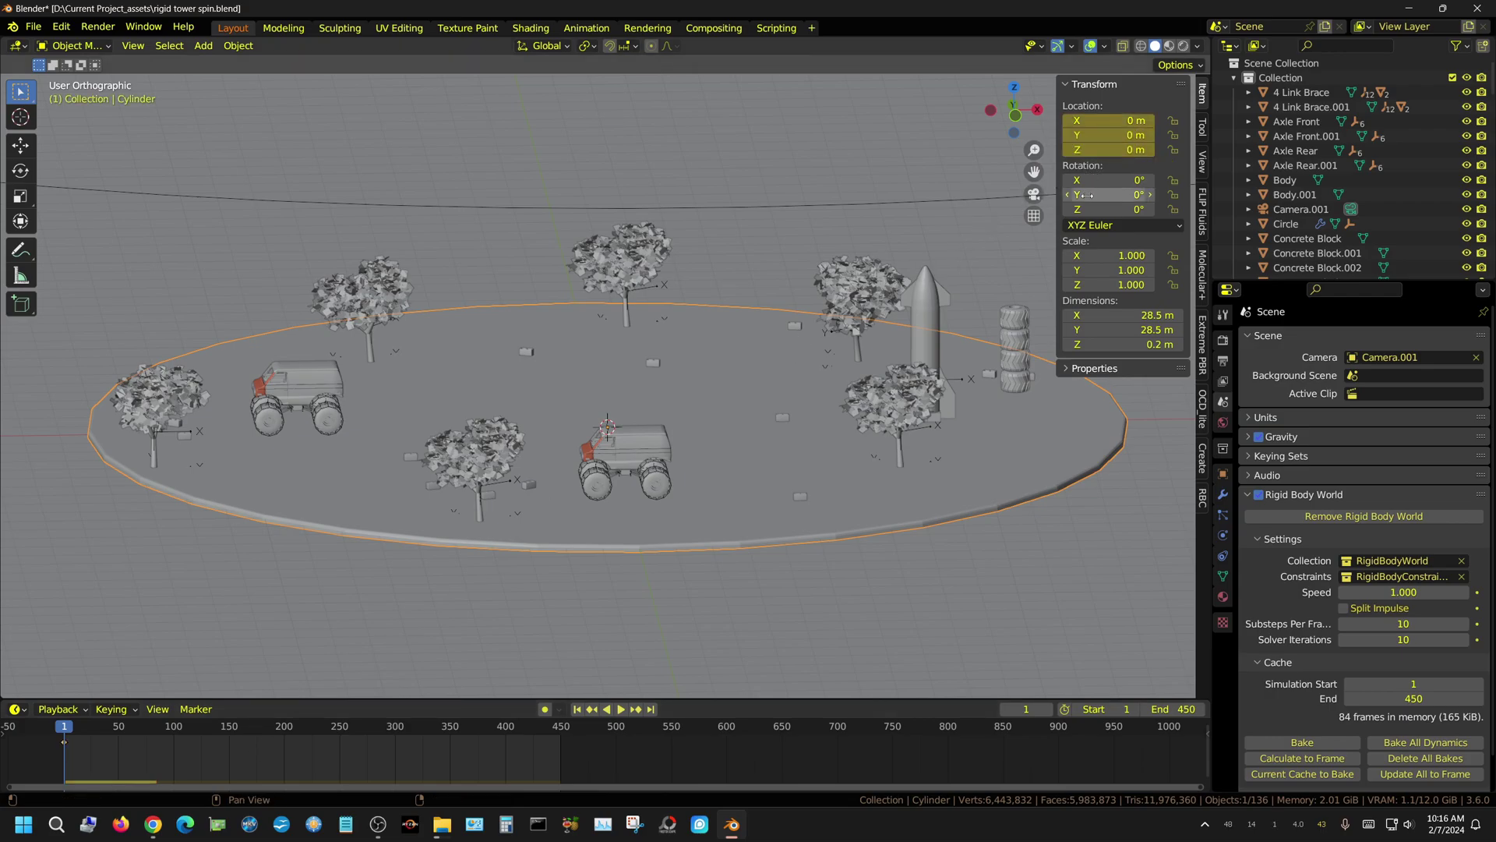
key(i)
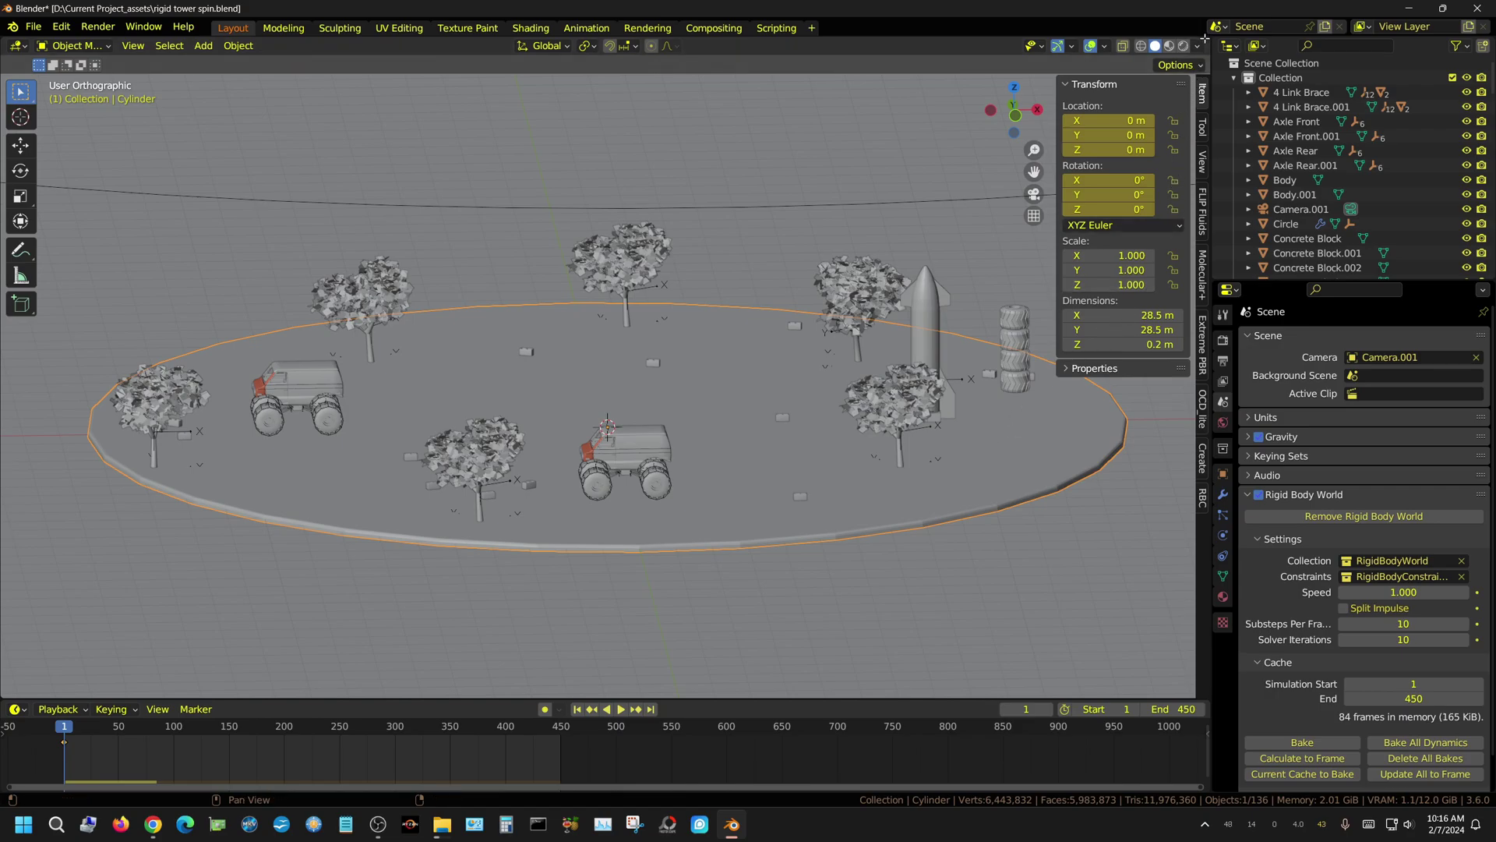
drag(1204, 38, 1190, 394)
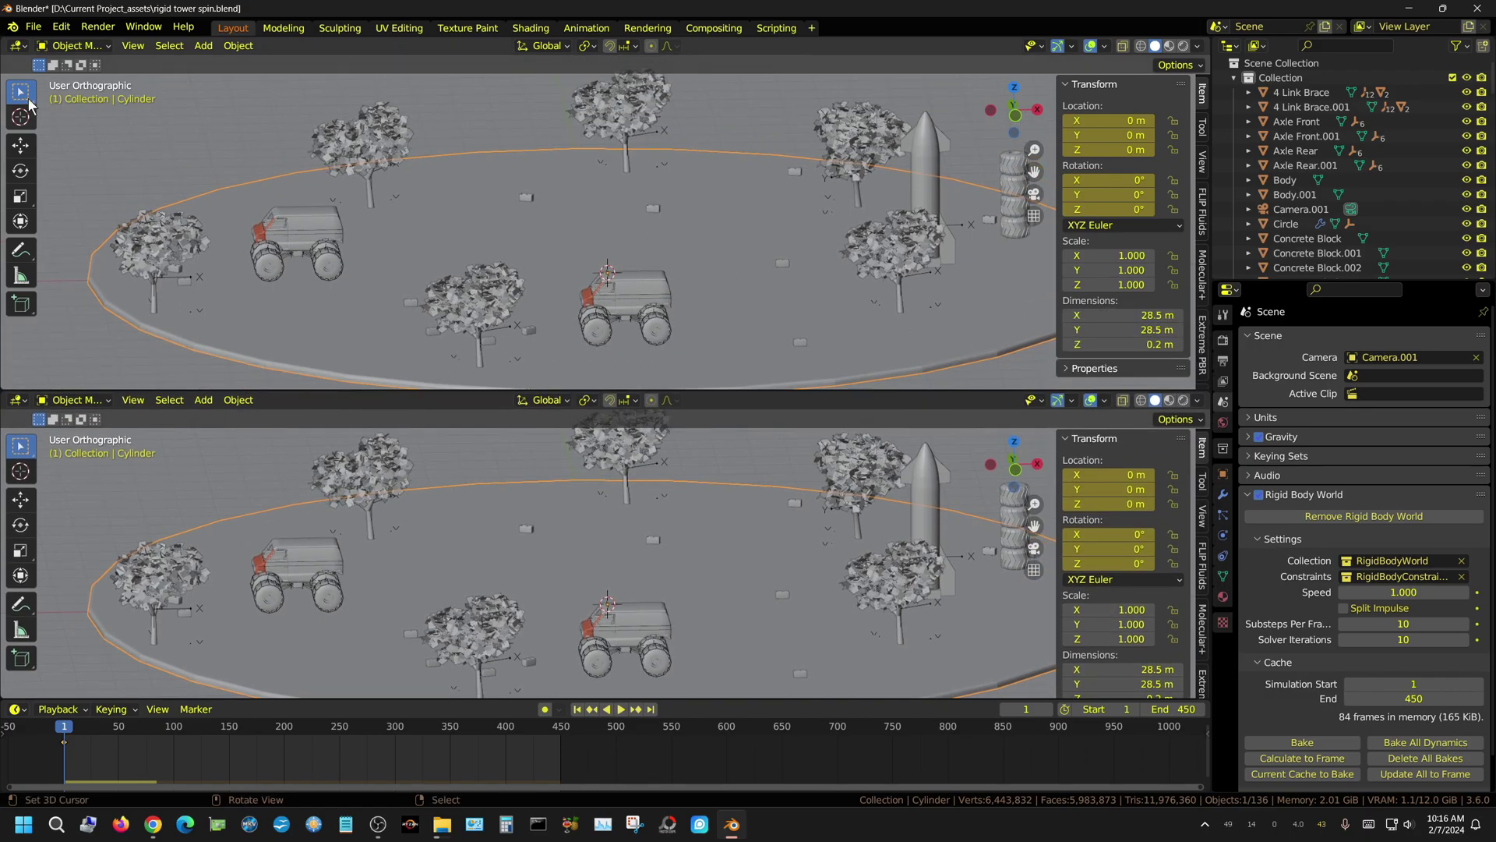
click(18, 45)
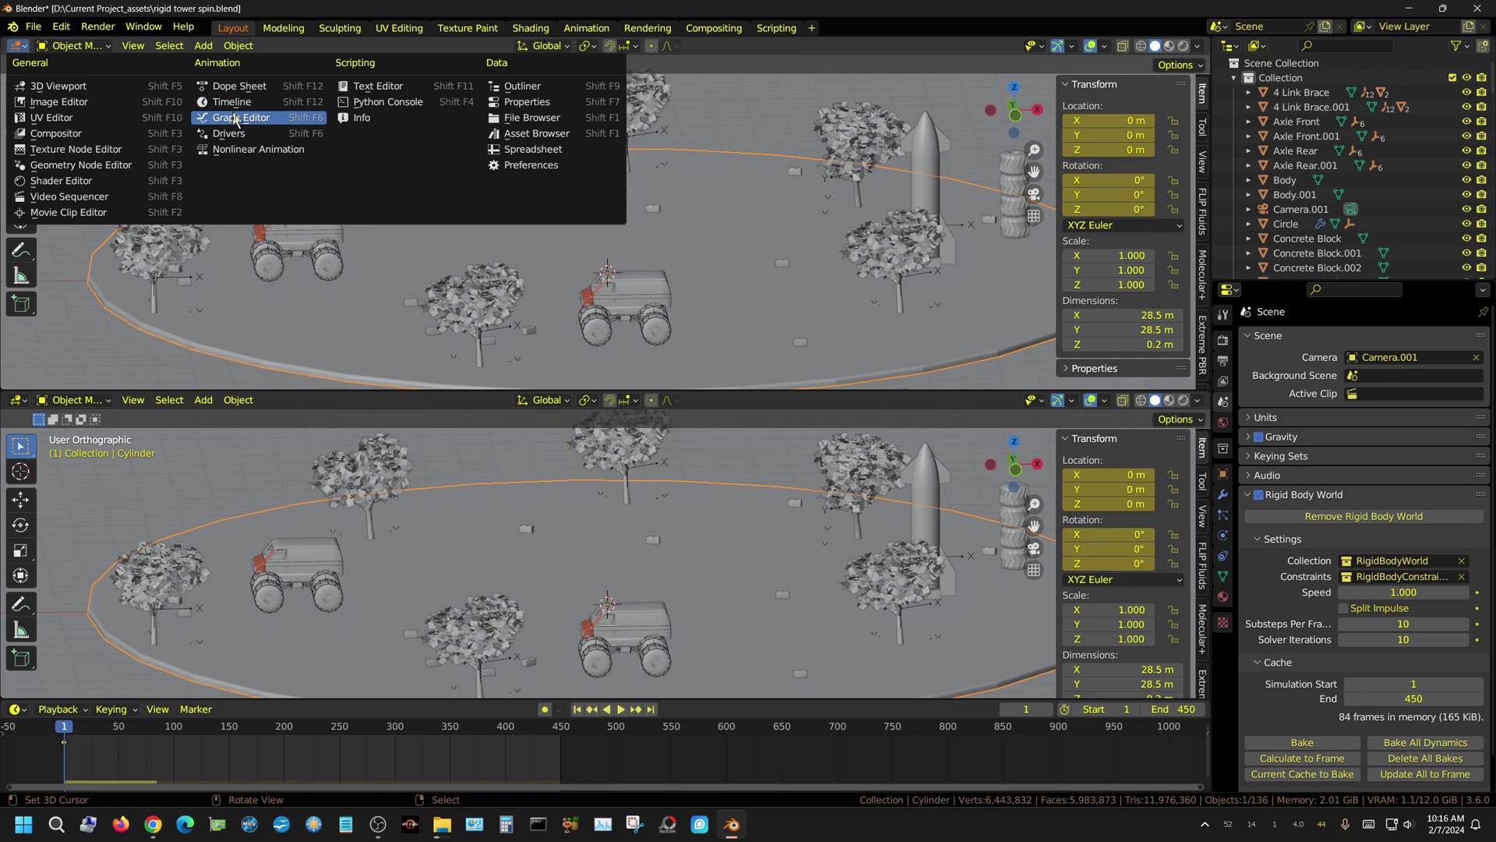
click(235, 118)
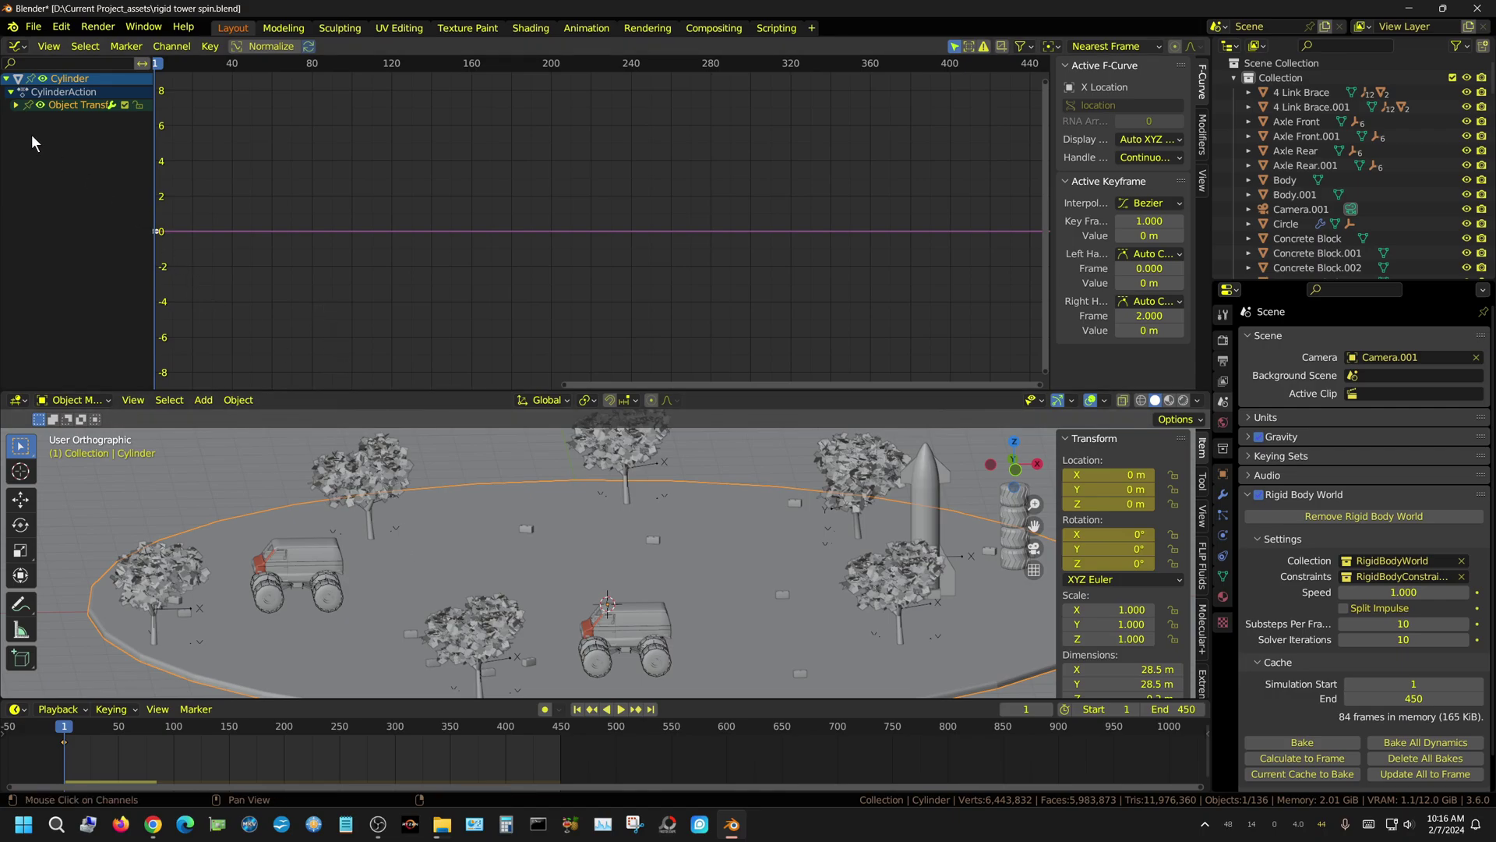
Expand the six location/rotation curves and open the F-Curve modifier list in the sidebar's Modifiers tab
click(15, 106)
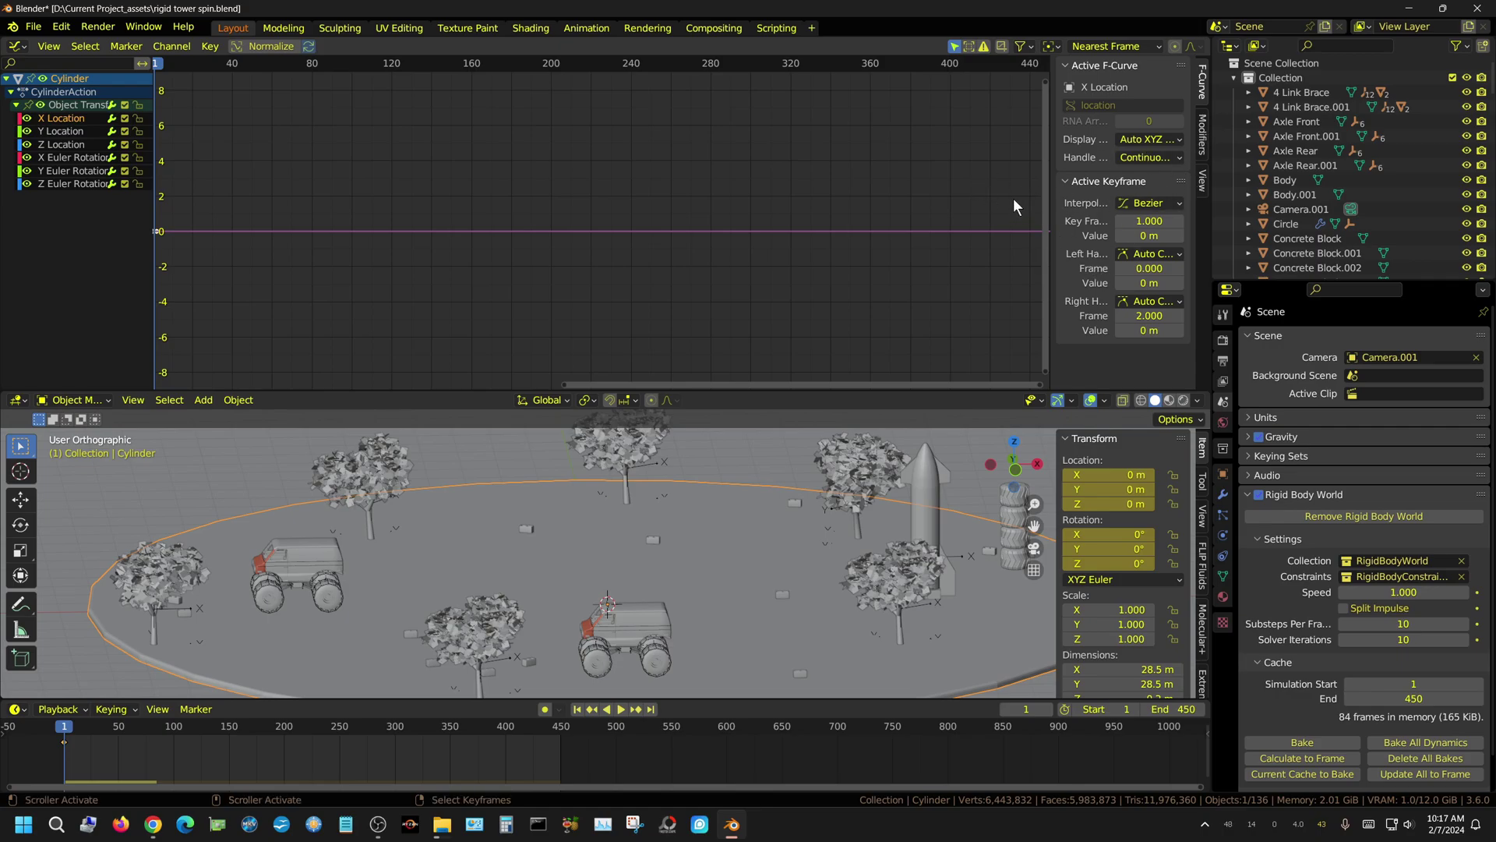
key(n)
key(n)
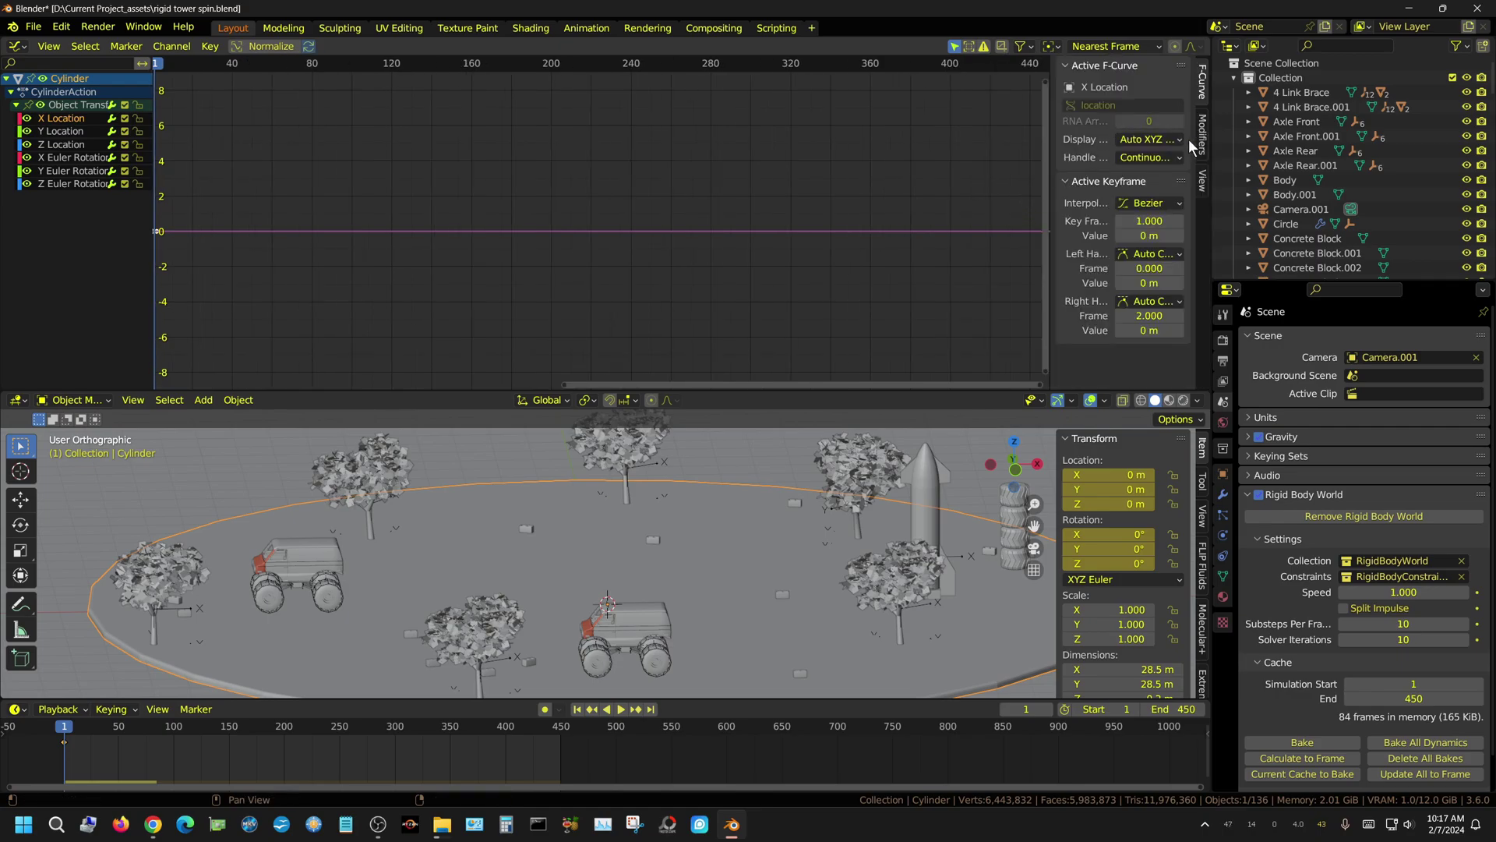
click(1202, 134)
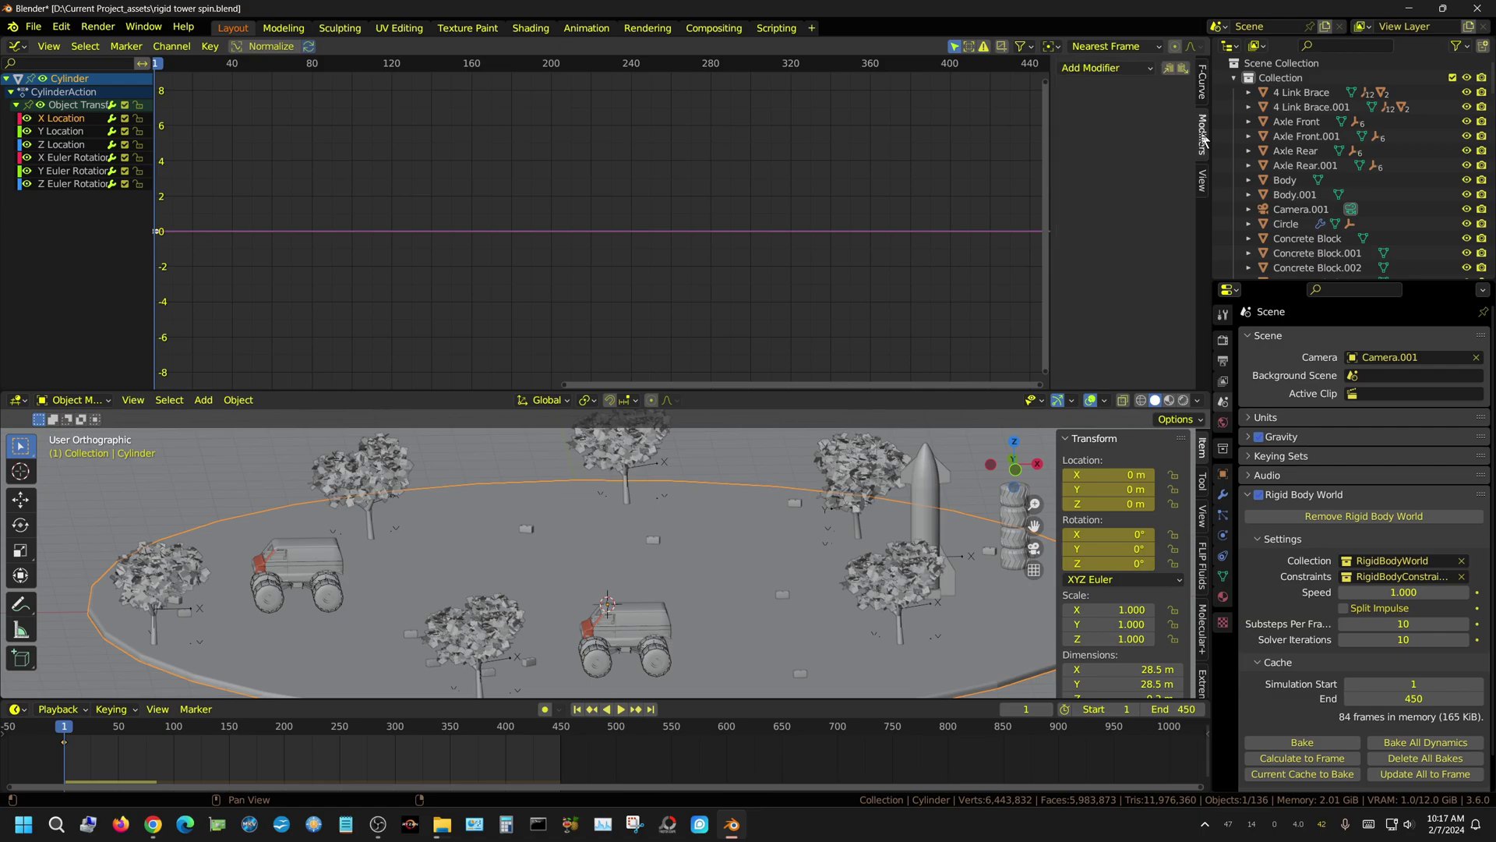
click(1148, 68)
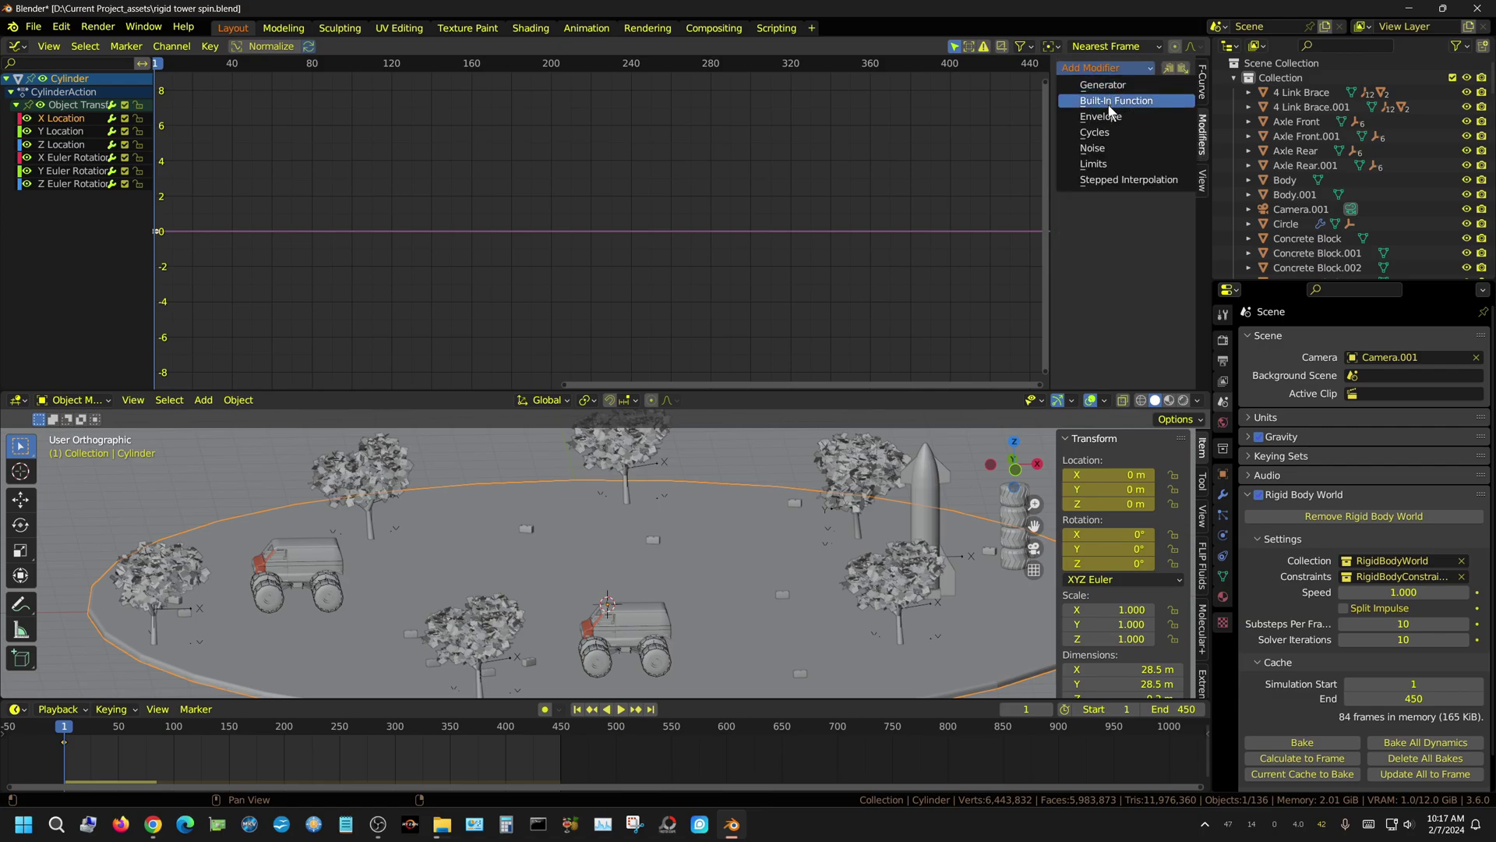
click(1101, 147)
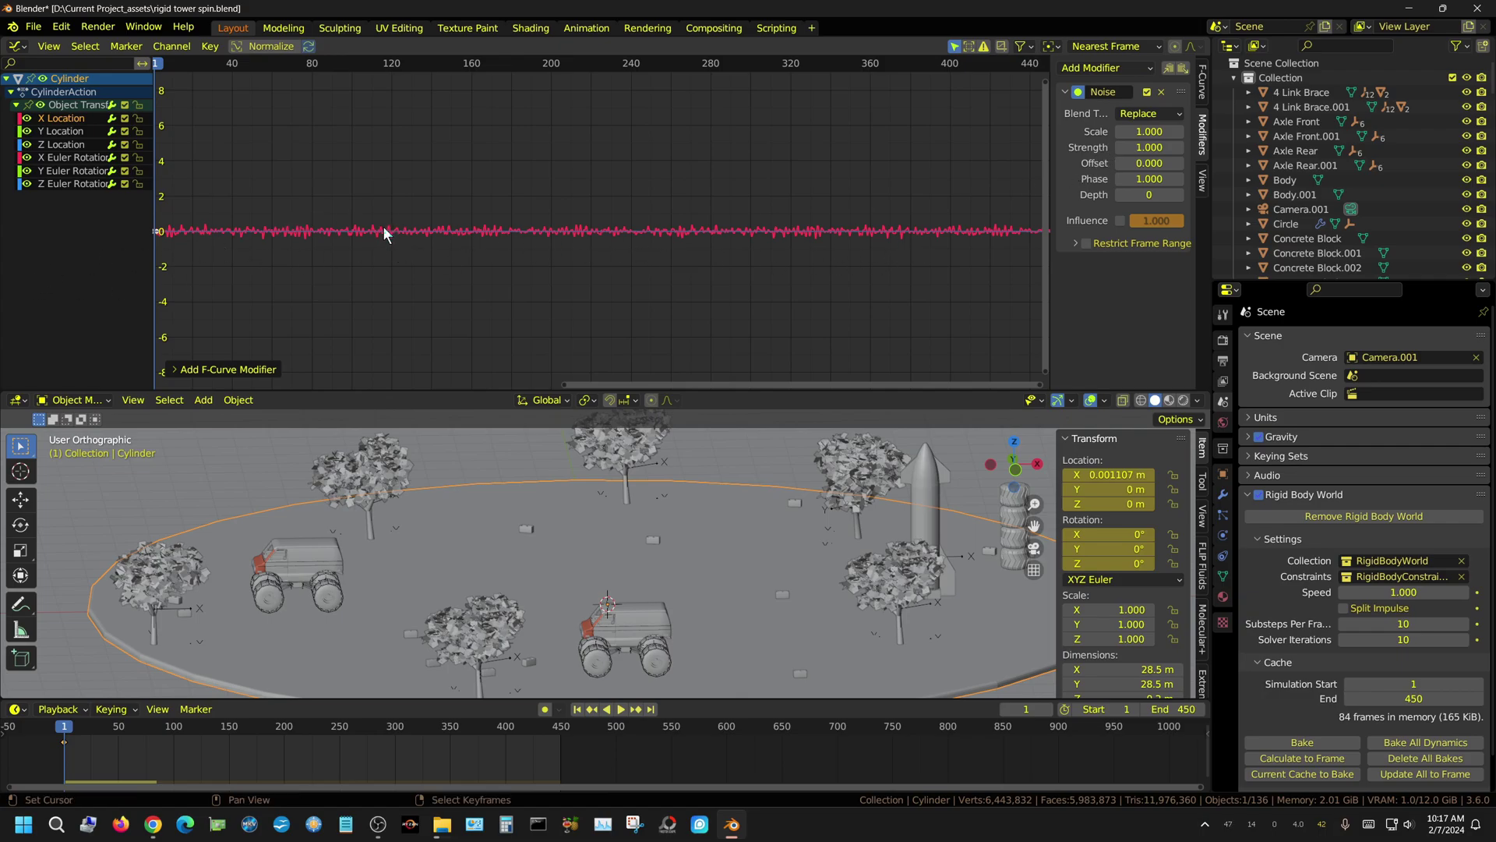
click(623, 712)
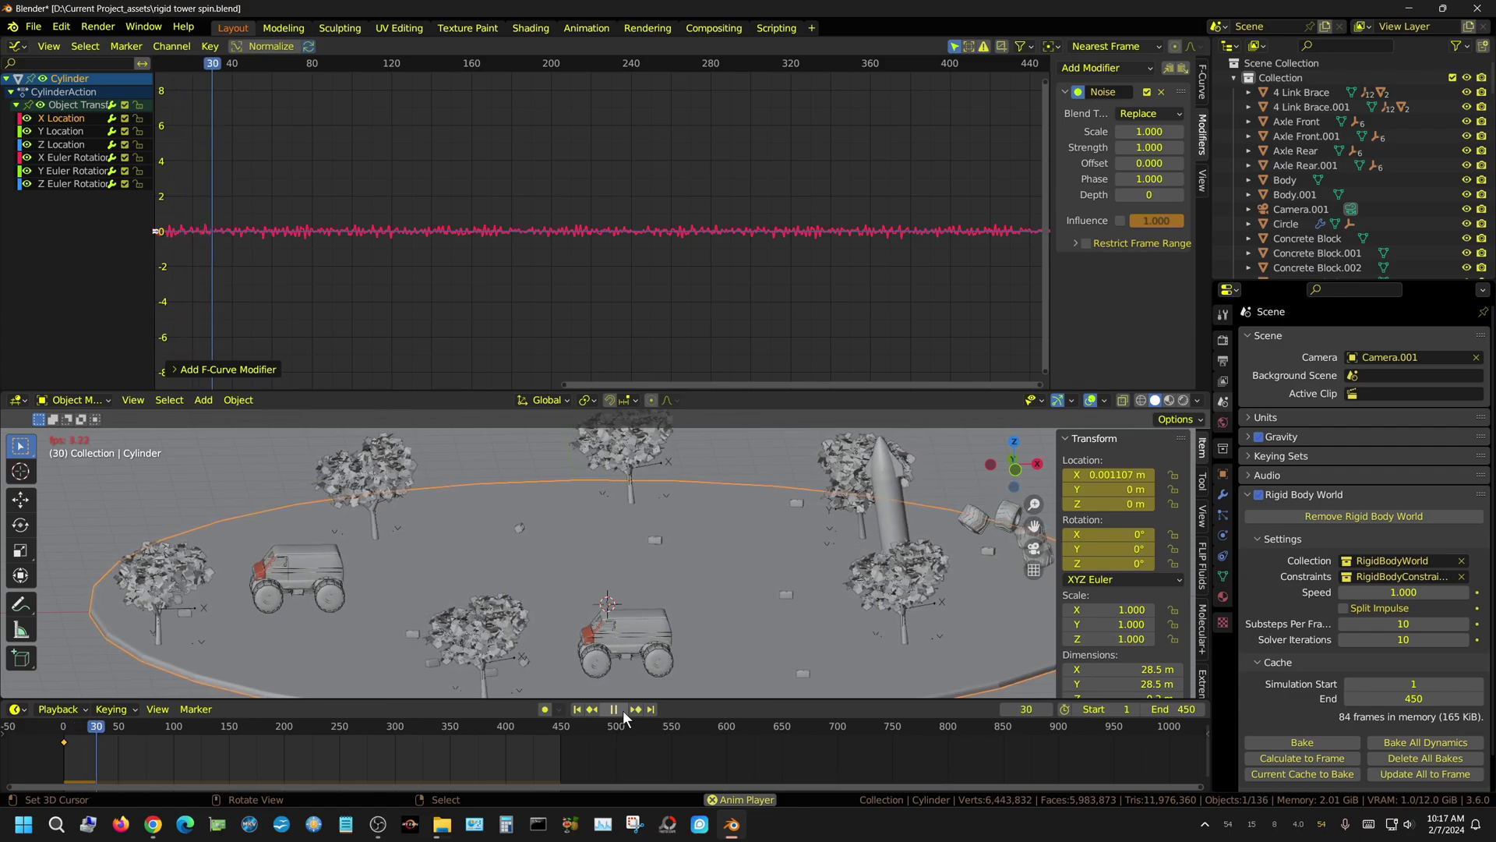
click(615, 709)
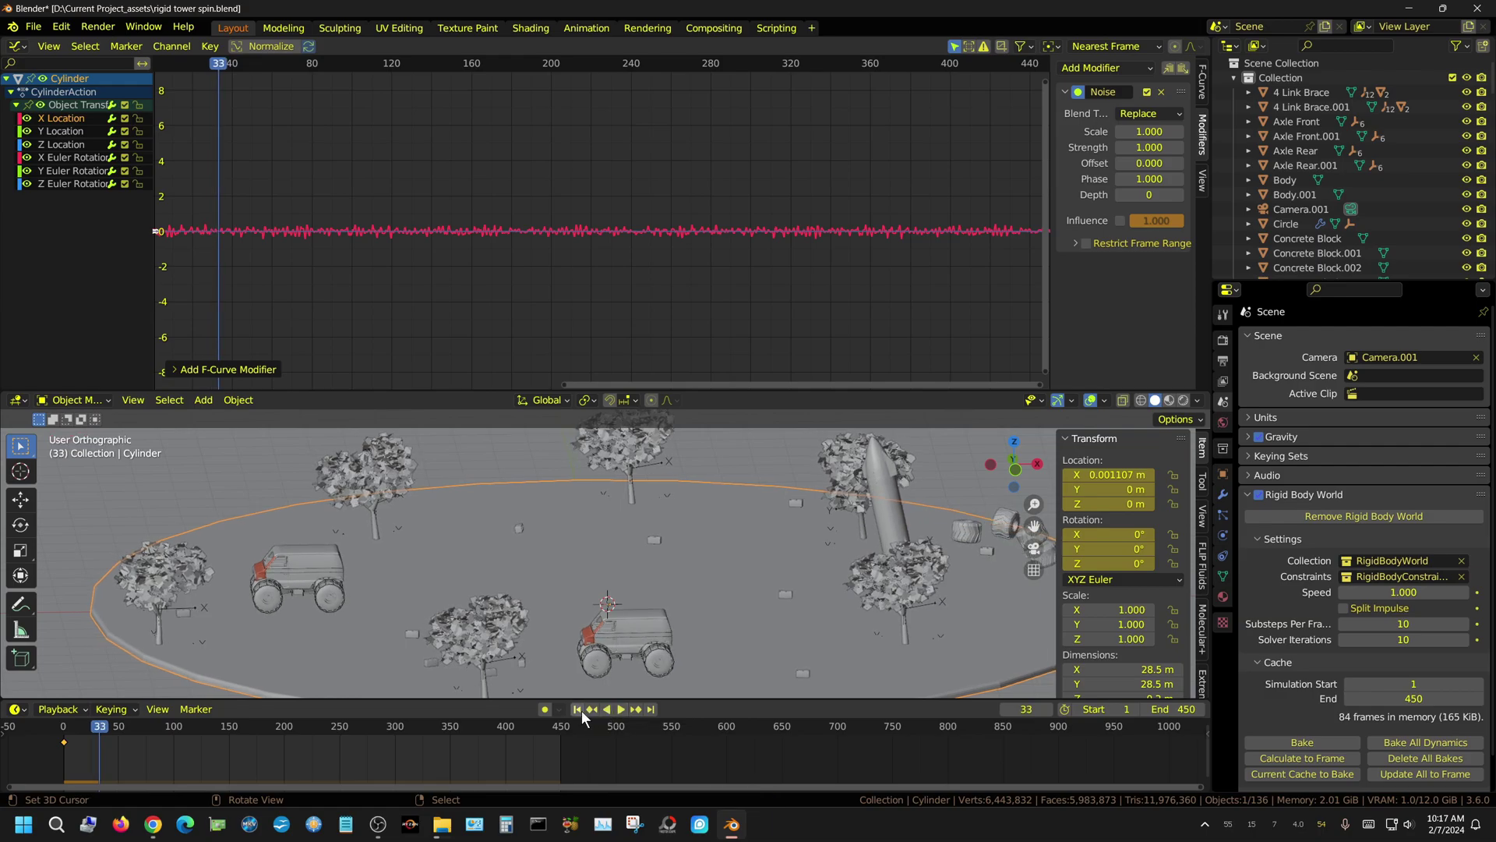
click(577, 709)
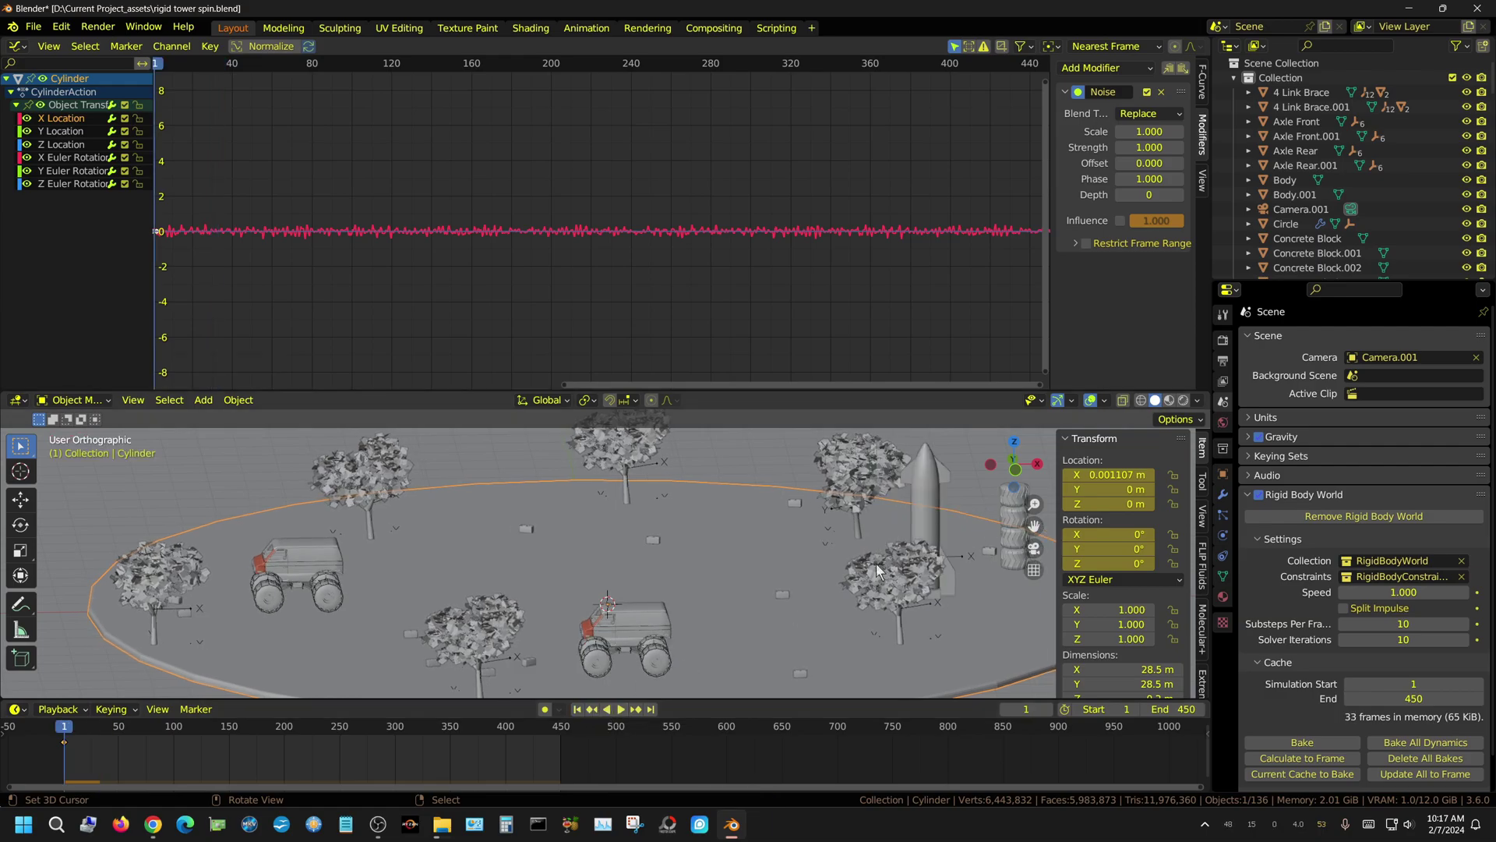
Delete the rocket, a stray small cube and the Constraint empty, then replay the animation
click(924, 498)
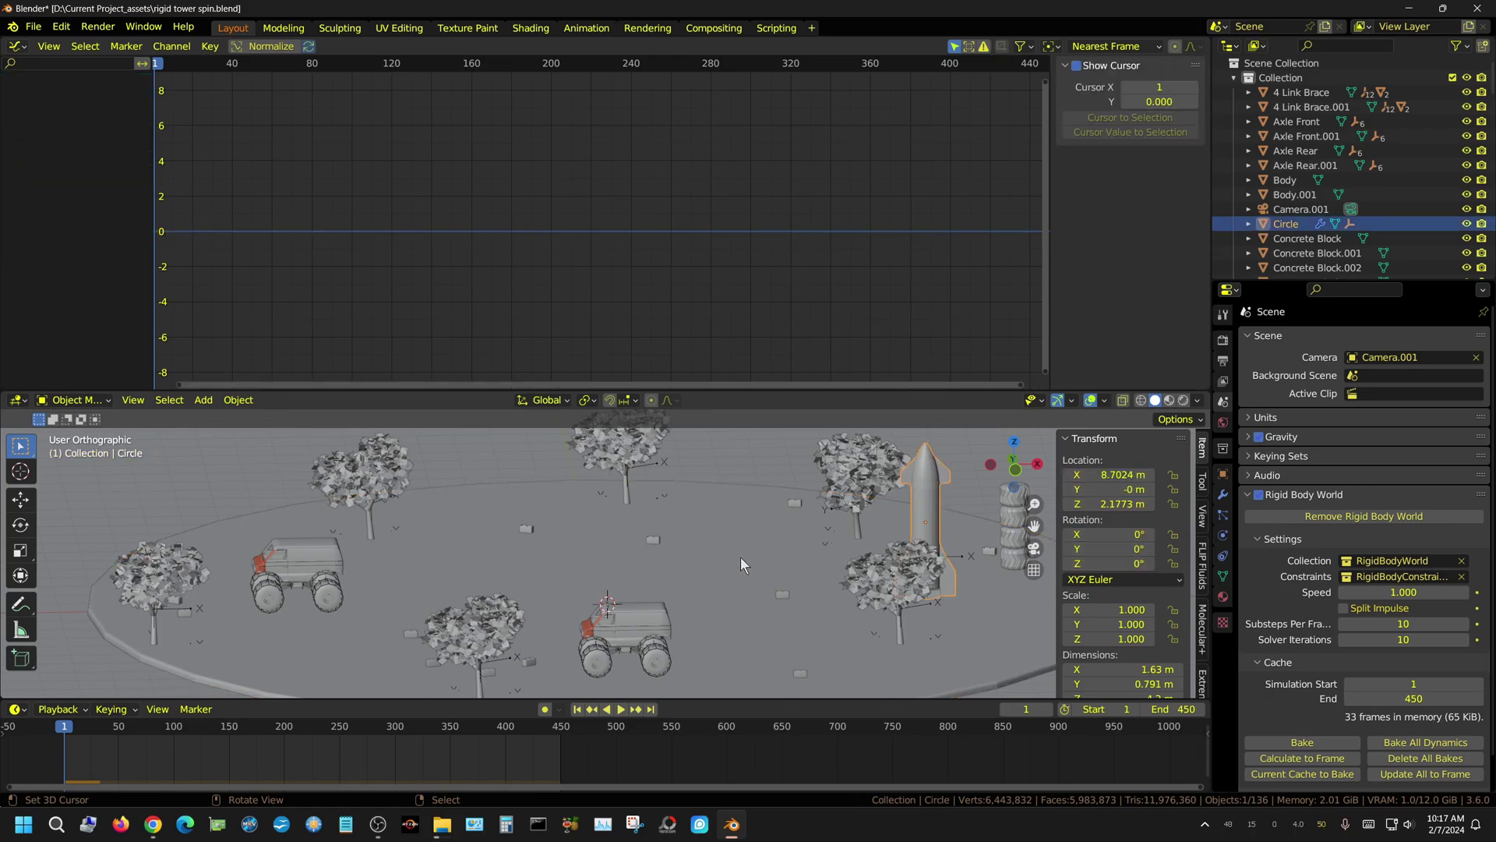
key(Delete)
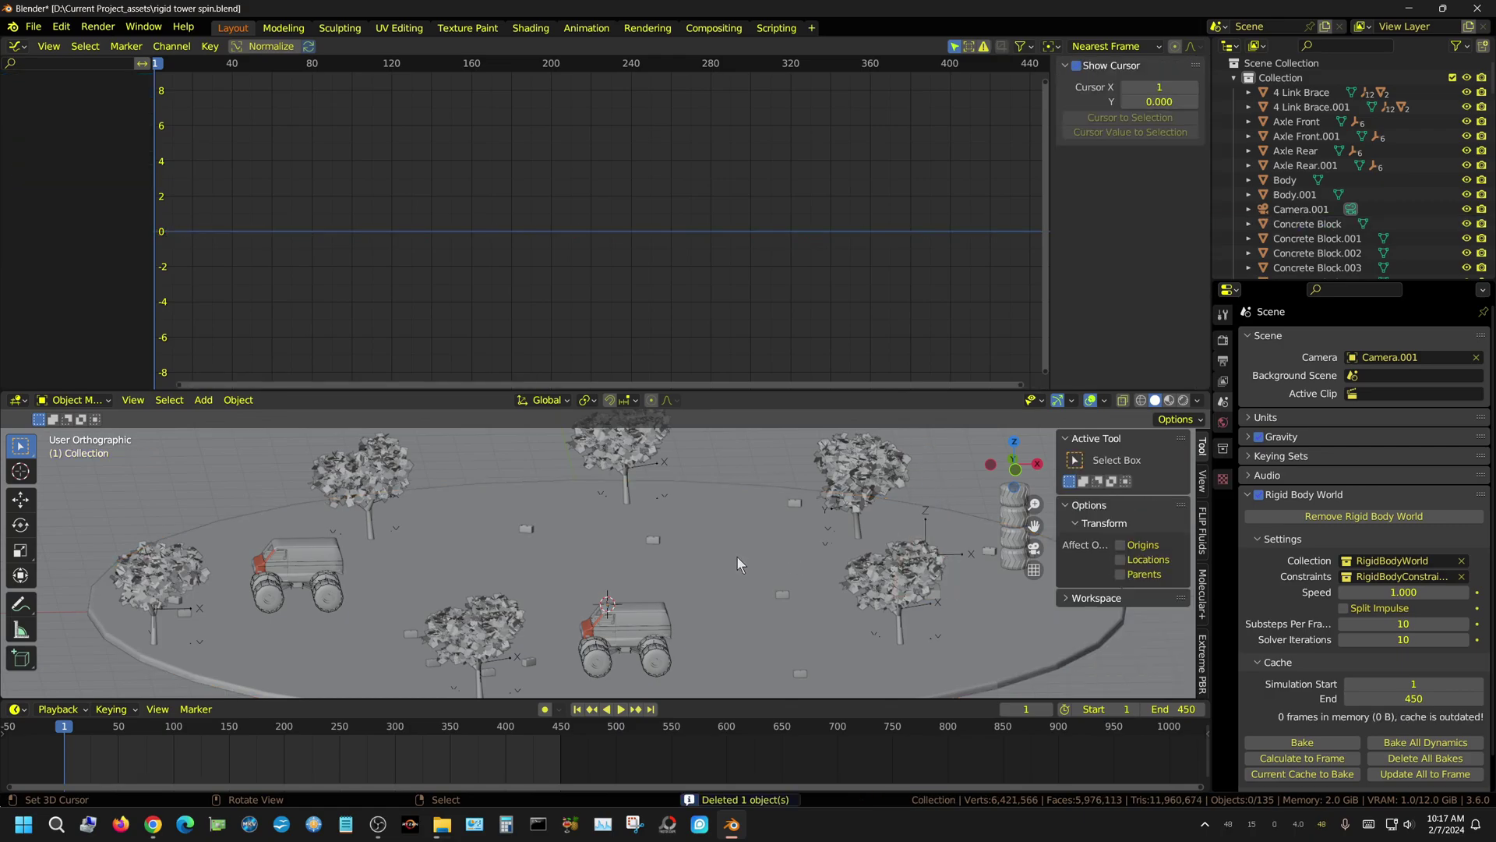
mouse_move(961, 605)
middle_down()
mouse_move(946, 610)
mouse_move(946, 595)
middle_up()
click(944, 589)
key(Delete)
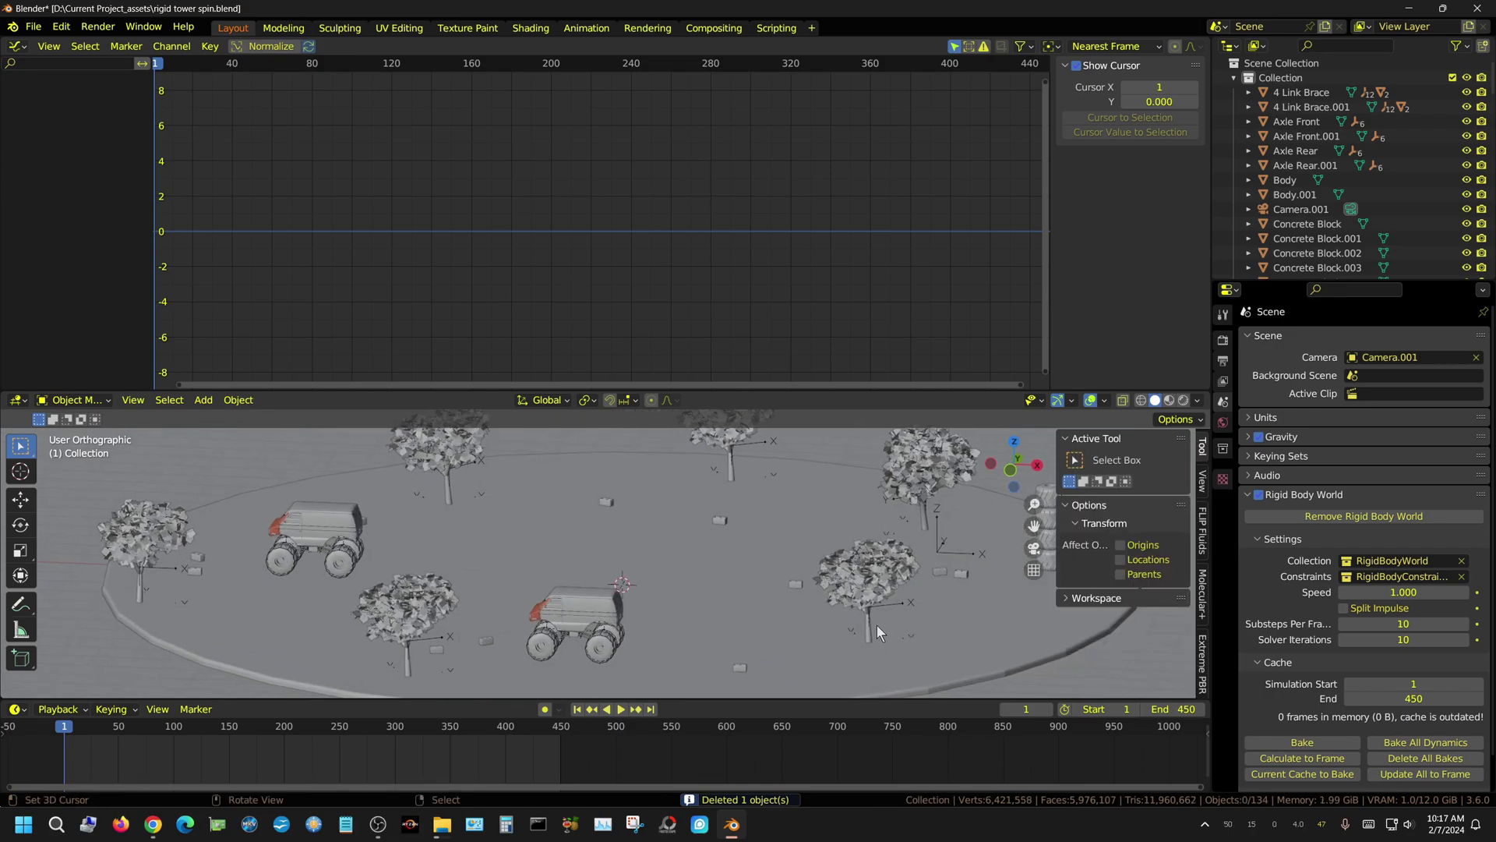
click(937, 548)
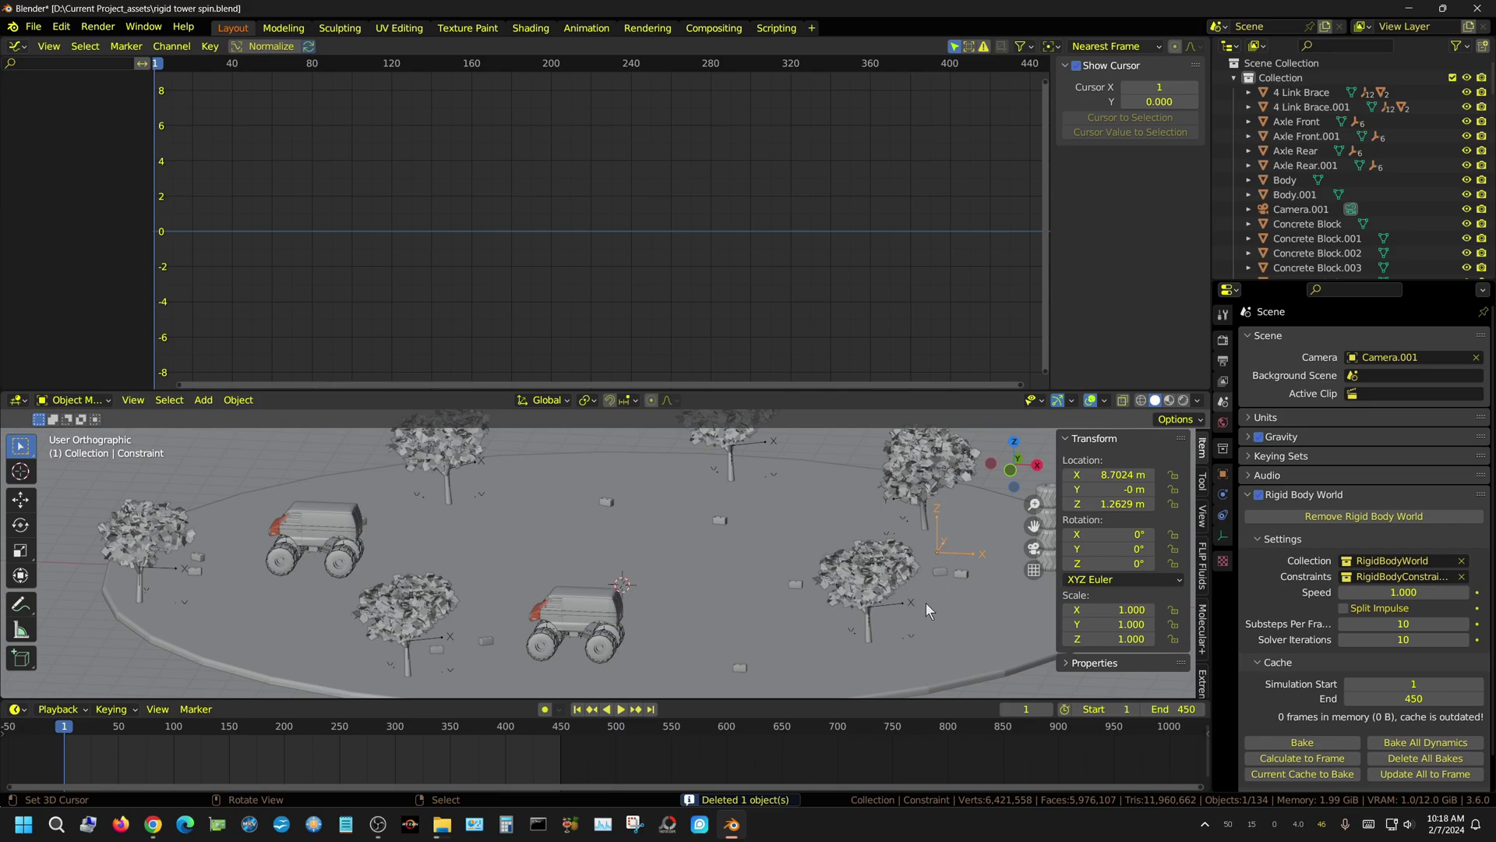
key(Delete)
click(623, 709)
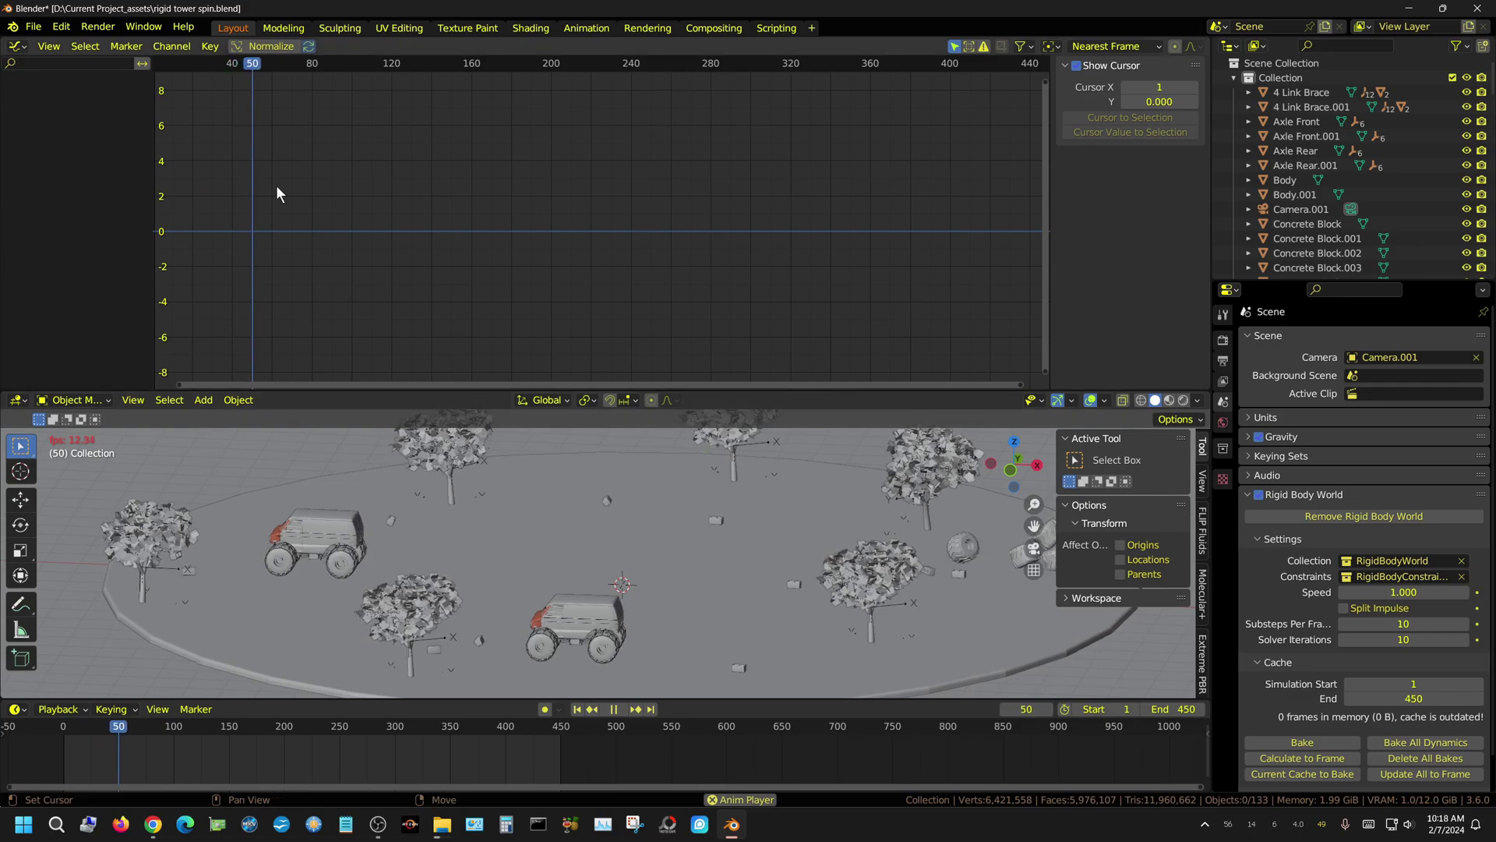
Set the X Location noise Scale to 20 and replay from frame 1
click(558, 680)
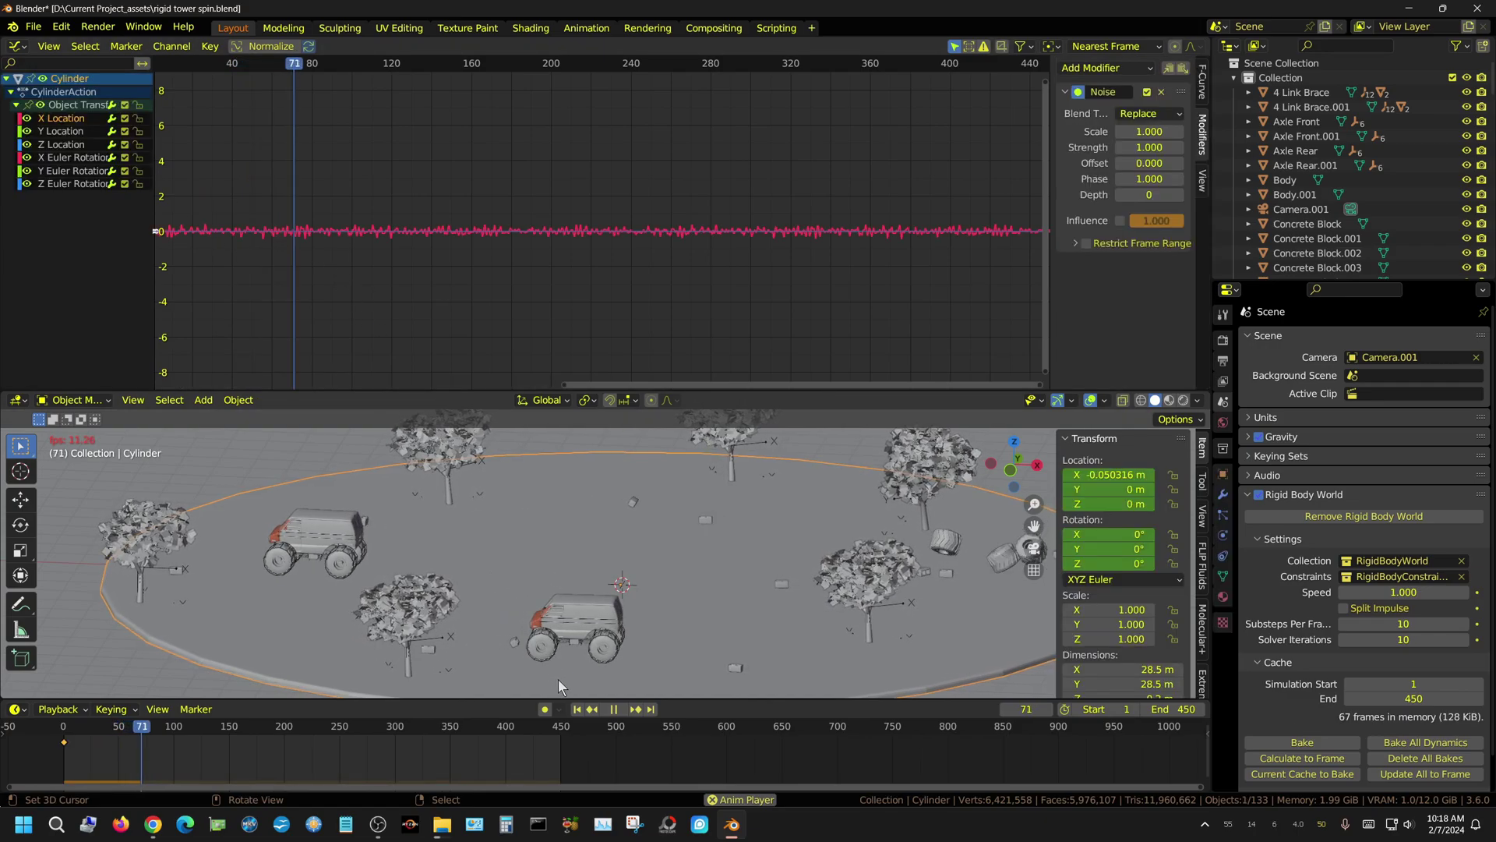
click(619, 708)
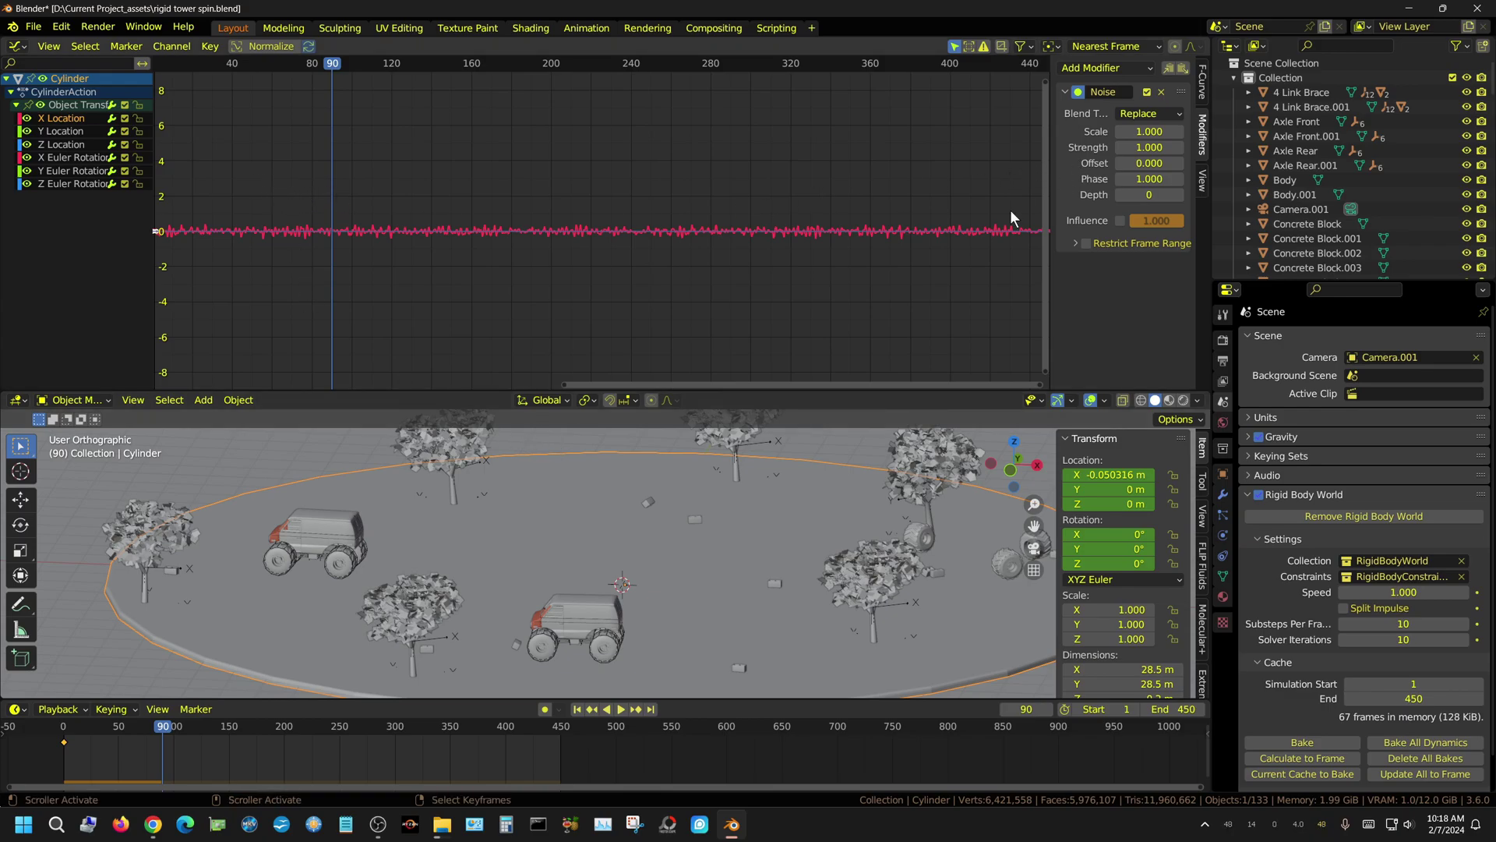
click(1146, 131)
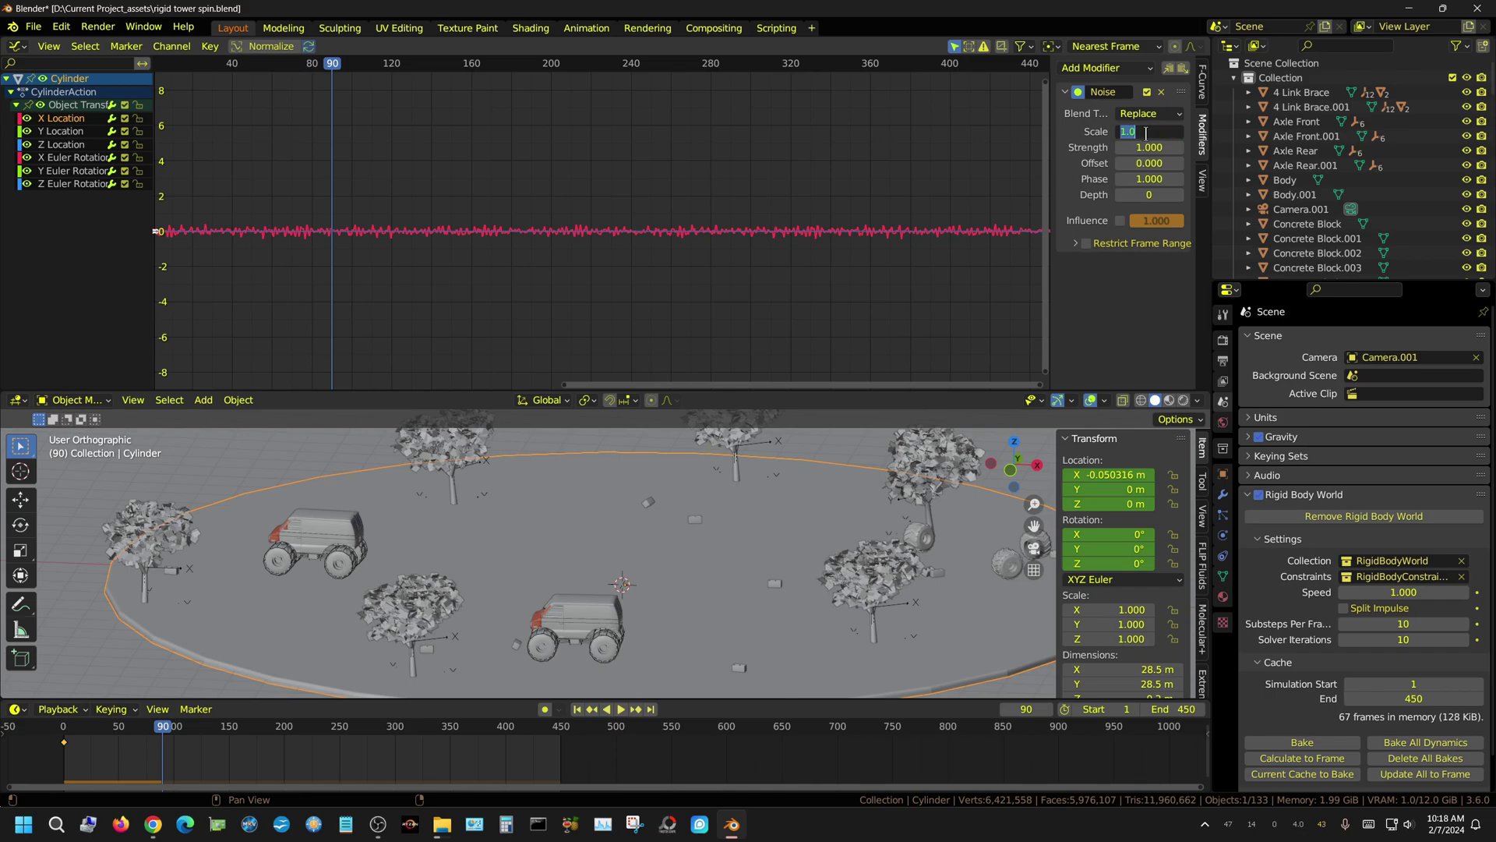
text(20)
key(Return)
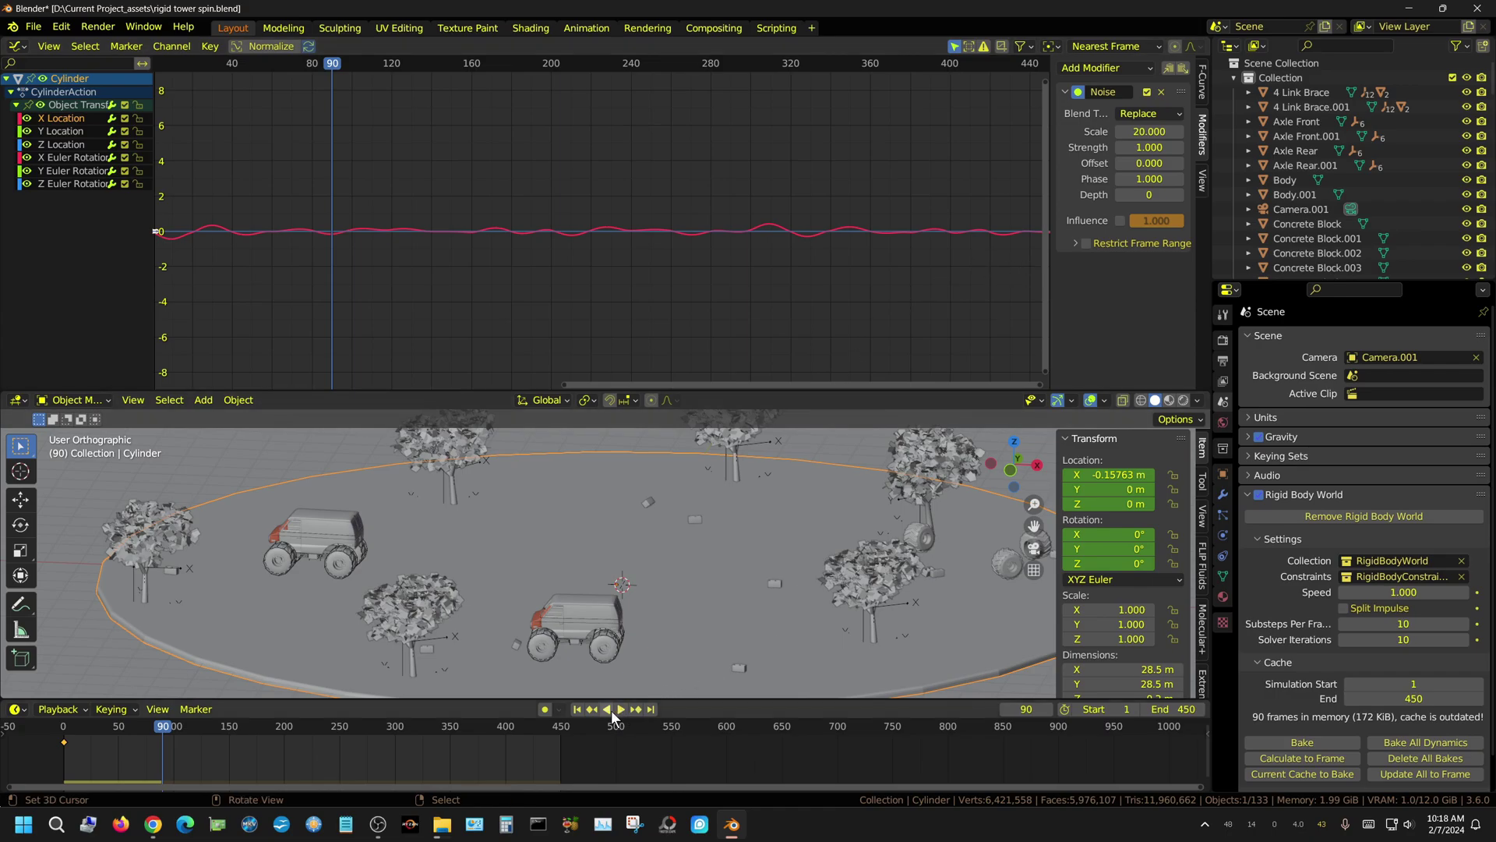
click(590, 706)
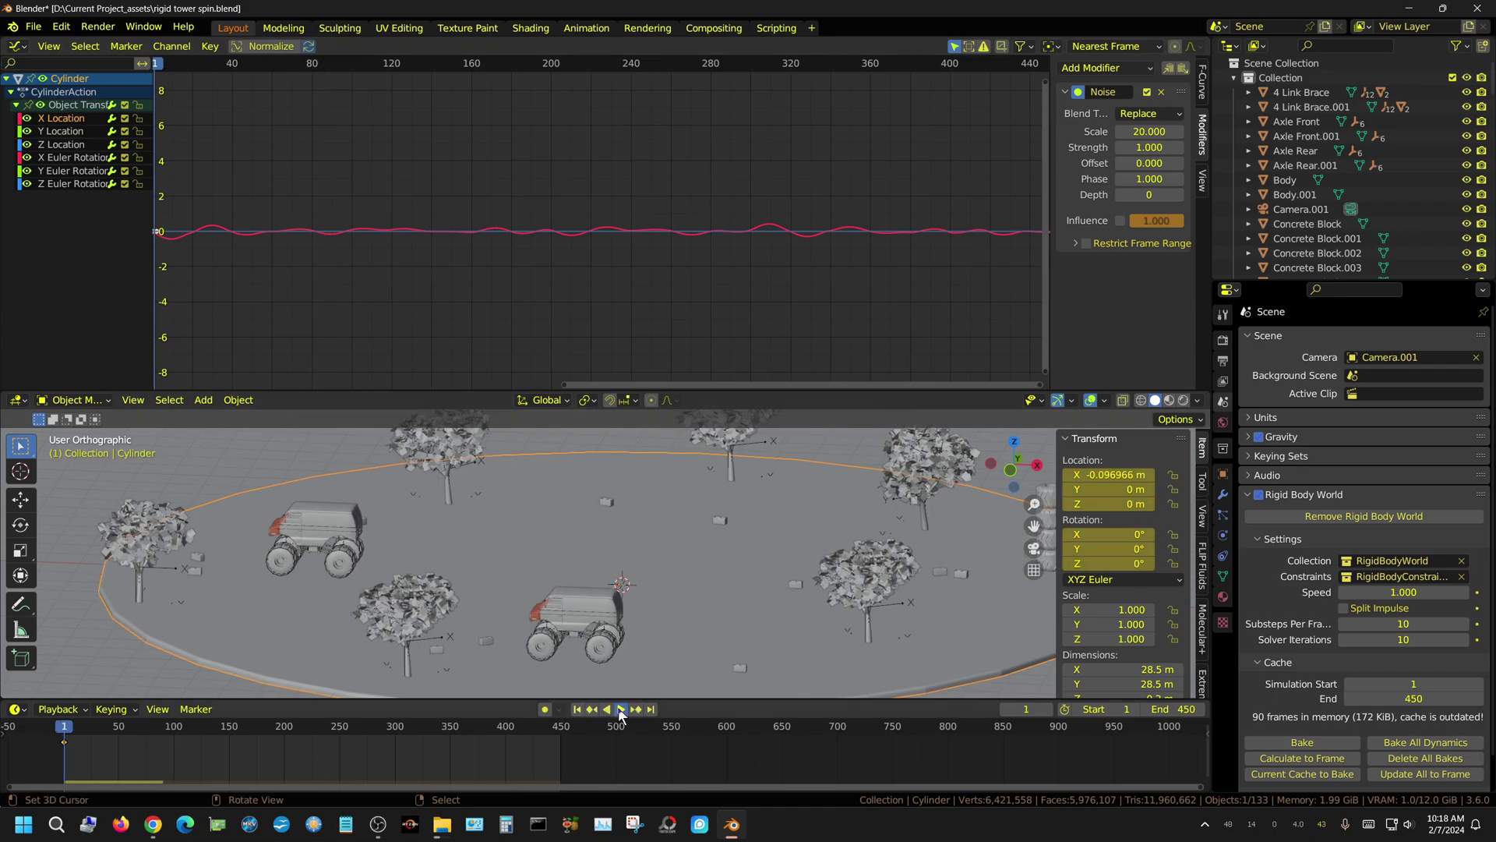
click(621, 709)
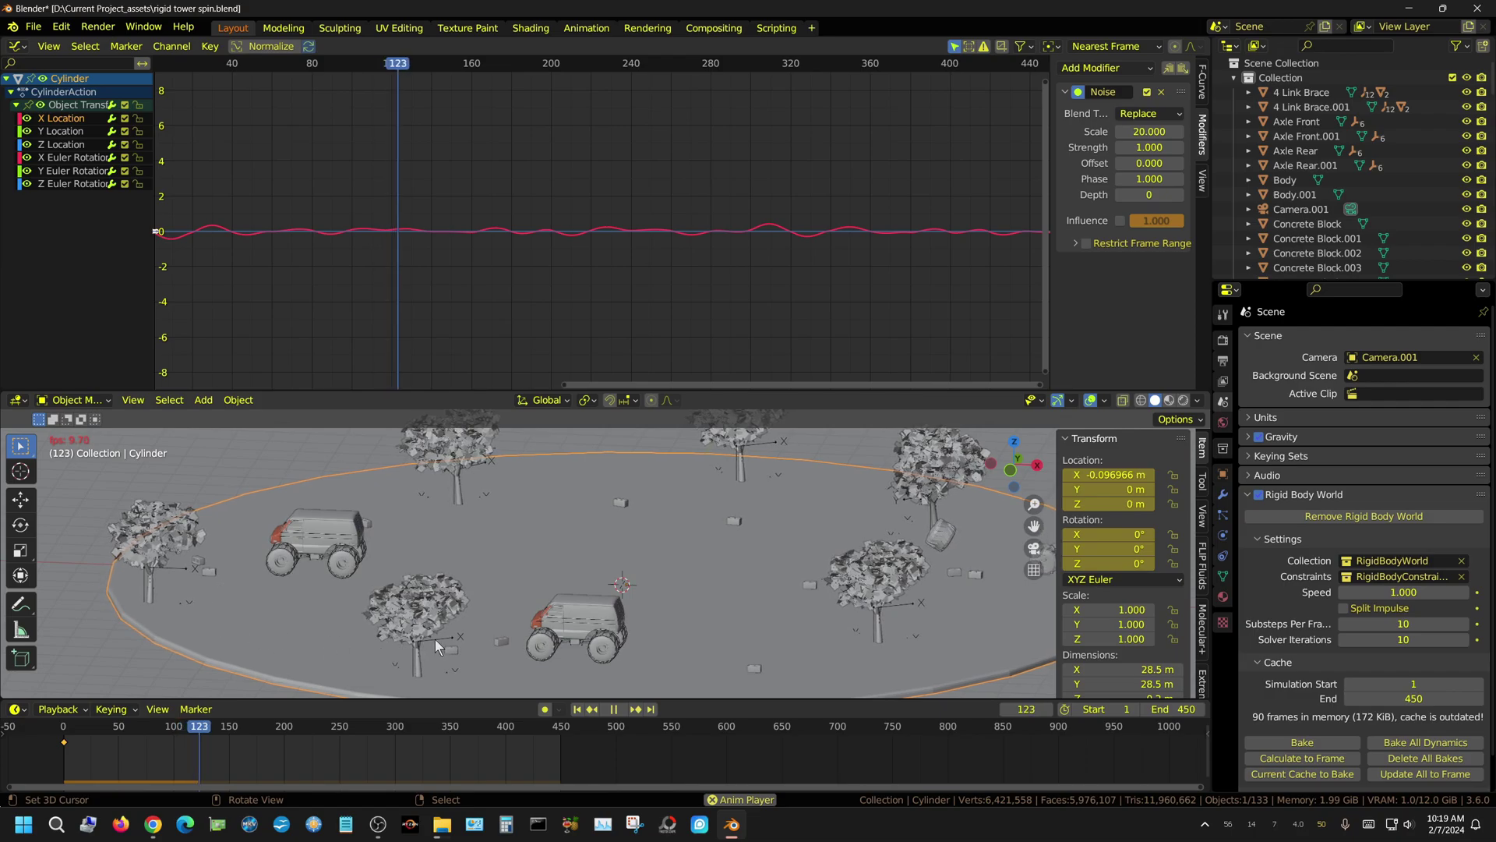
Lower the X Location noise Strength to 0.1 and replay to check the slight wobble
click(614, 709)
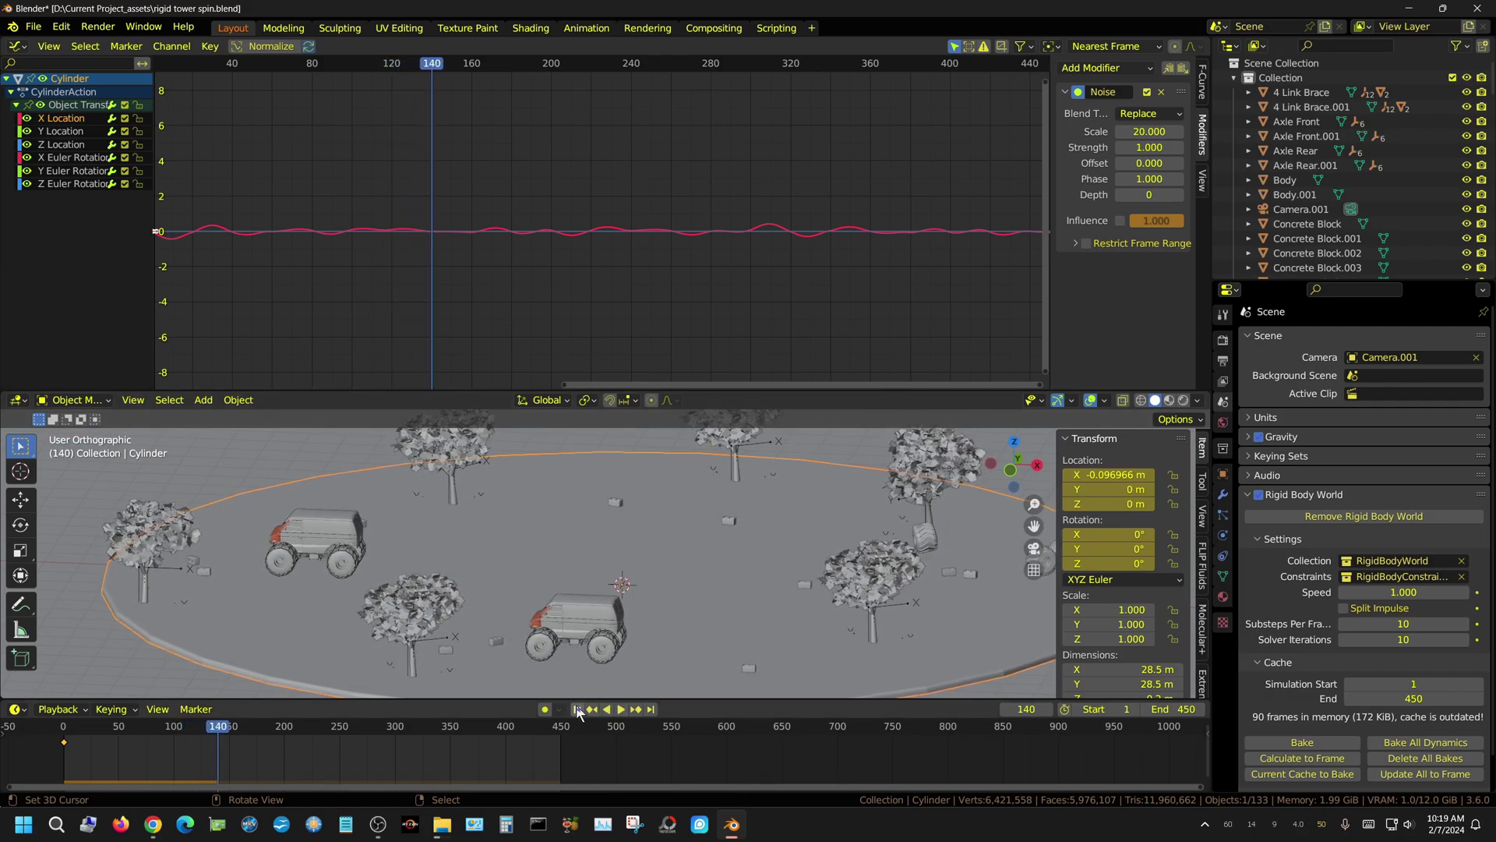
click(578, 710)
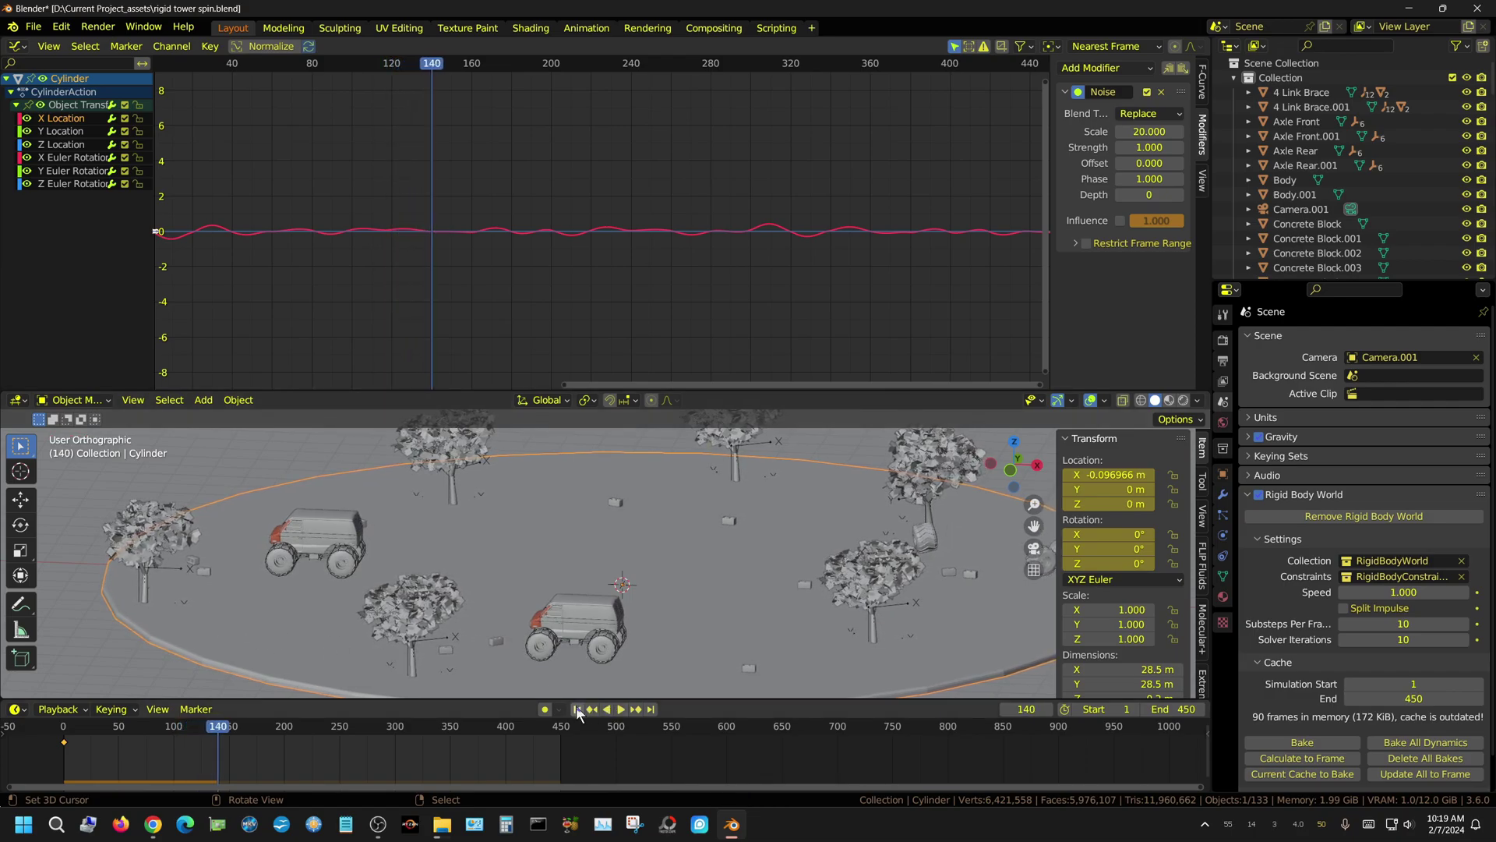
click(1166, 148)
text(0.1)
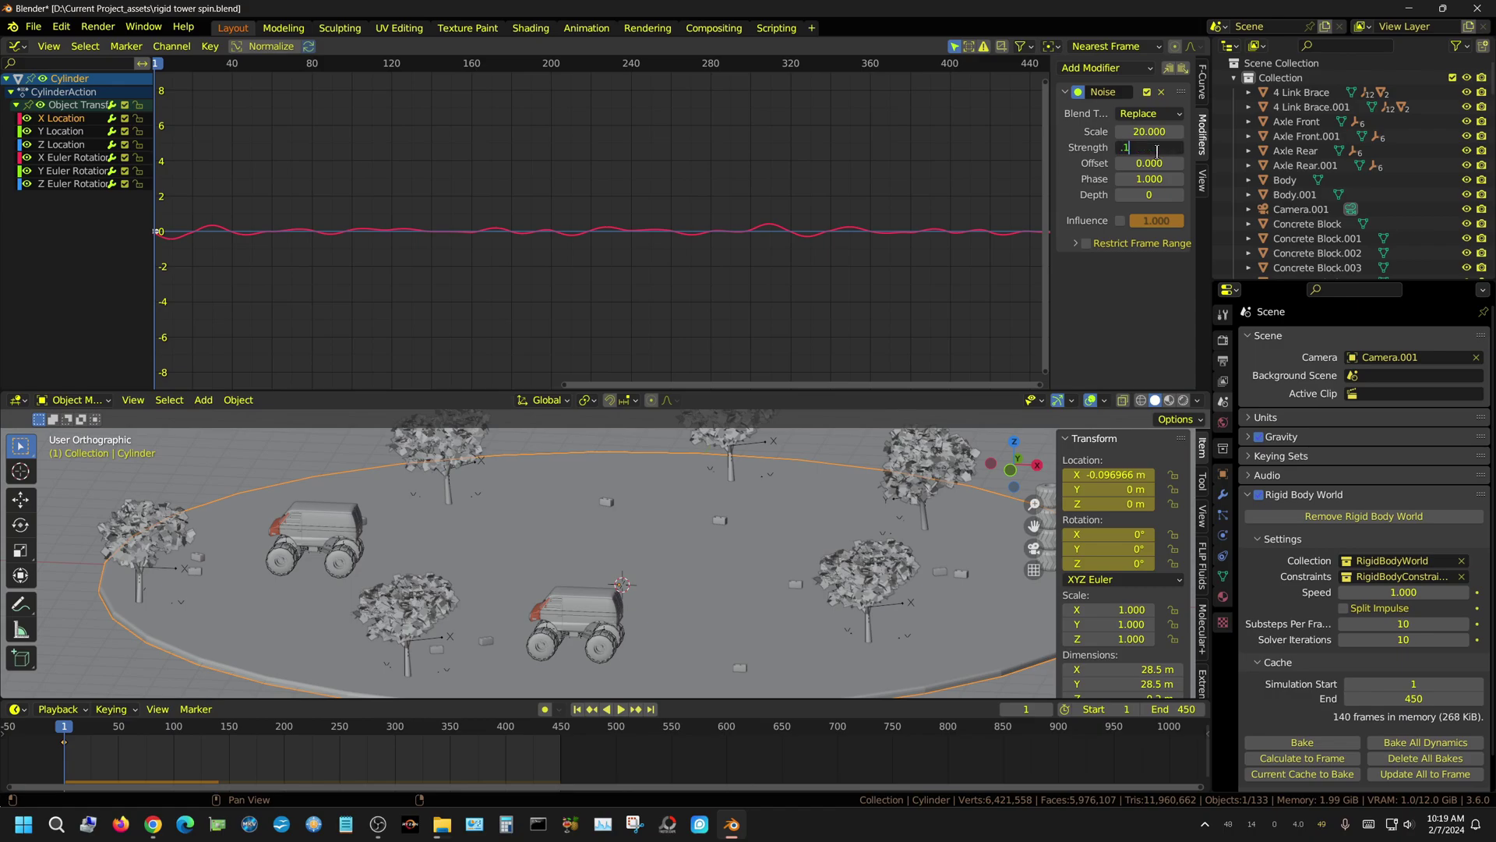
key(Return)
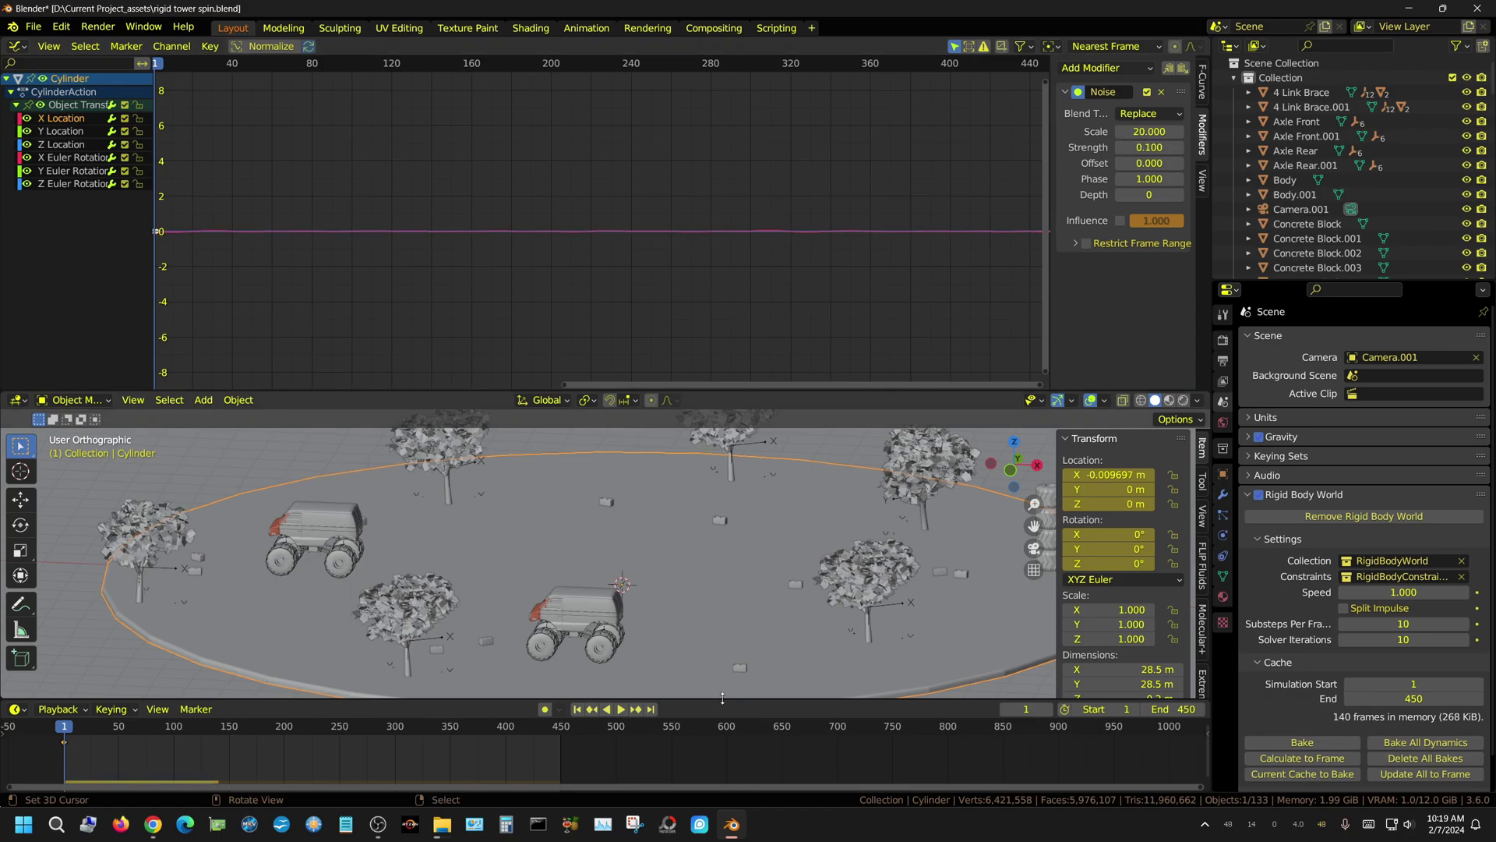
click(621, 710)
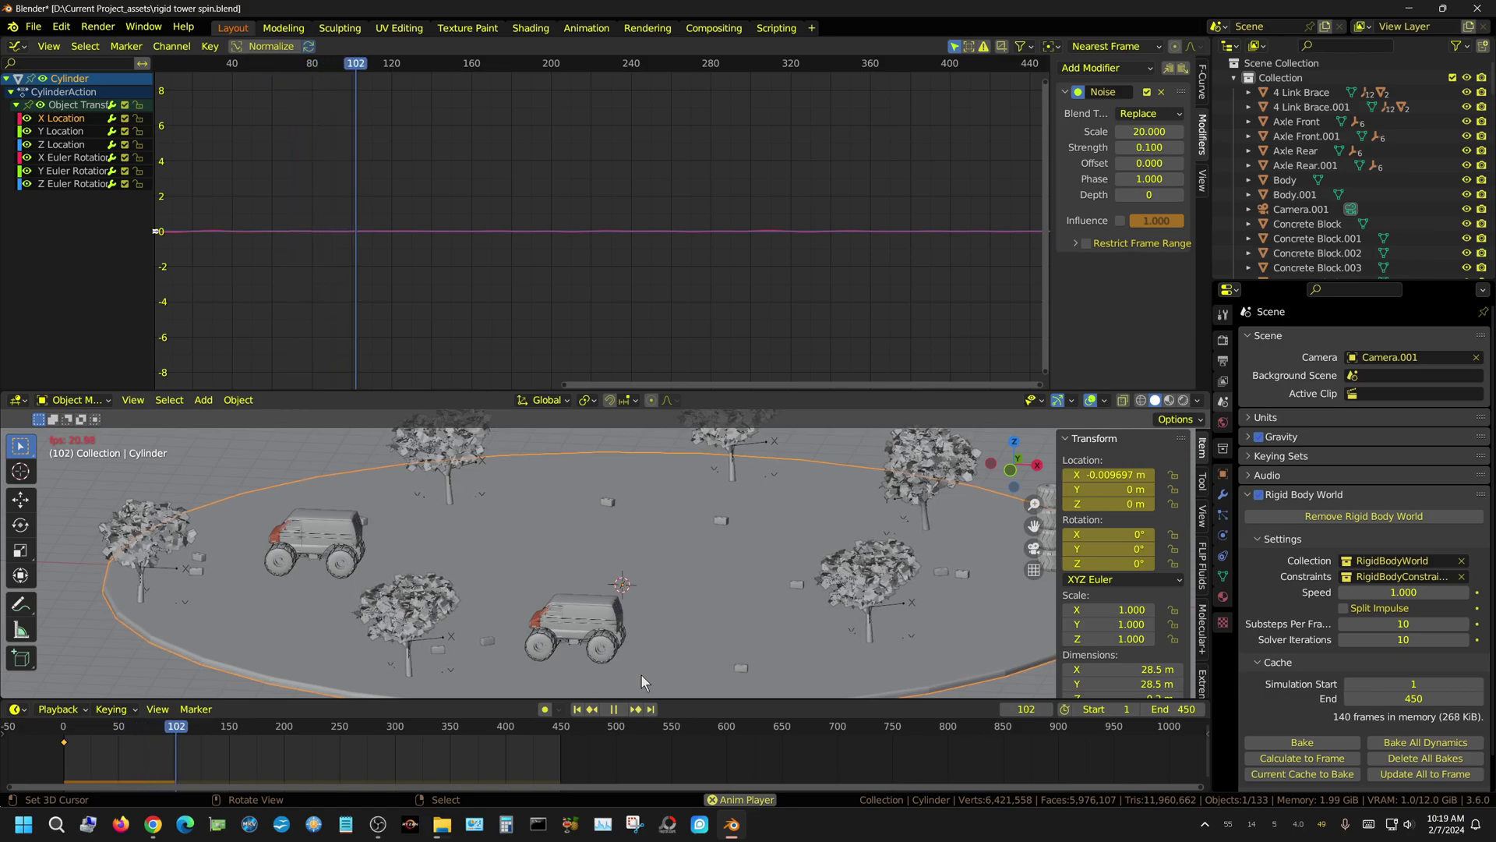
Stop and rewind, then add a Noise modifier to the Y Location curve
click(614, 709)
click(577, 709)
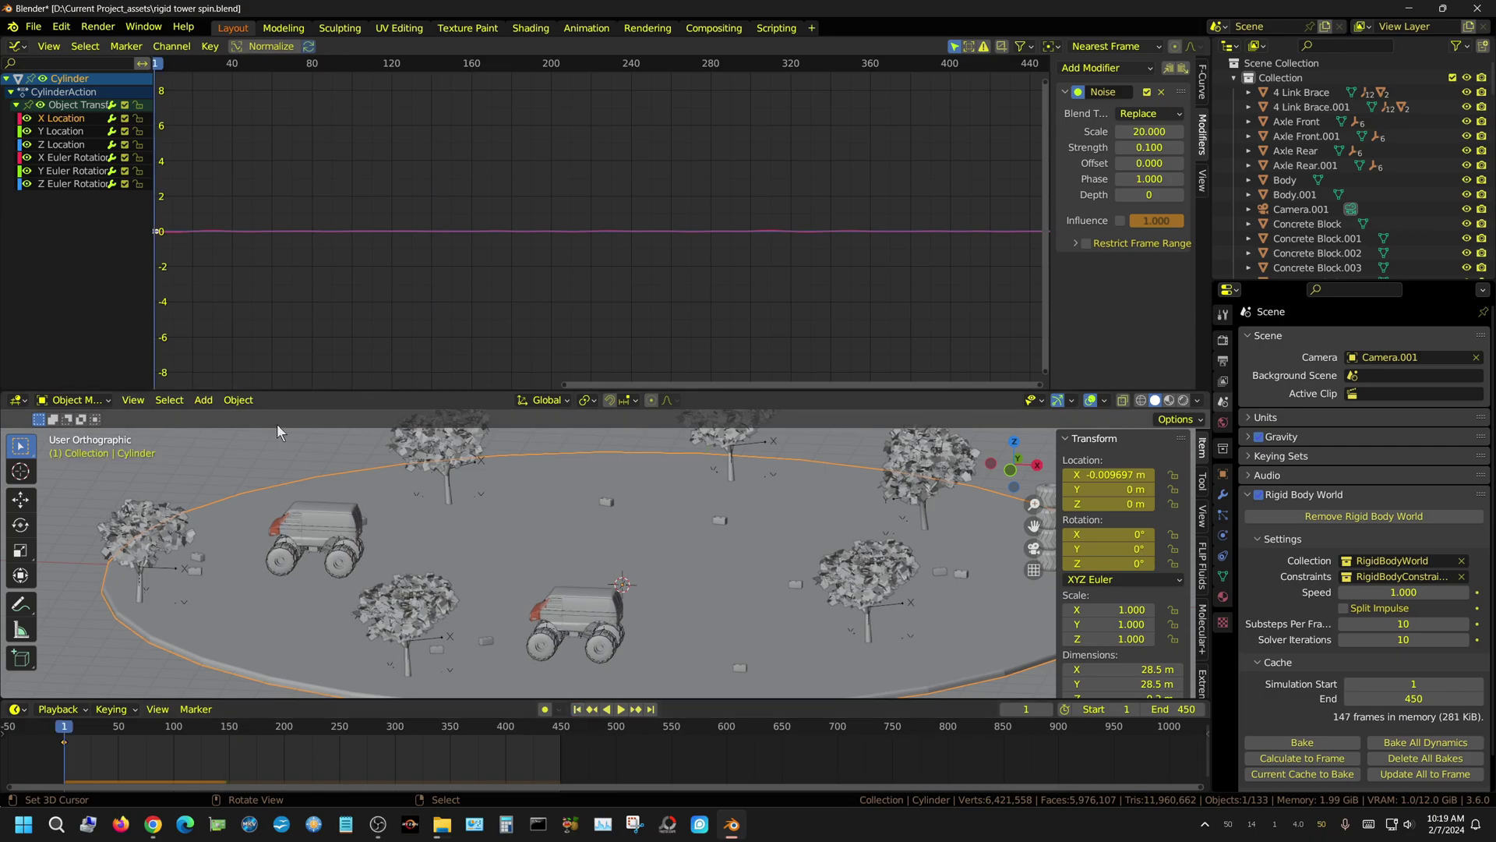
click(58, 129)
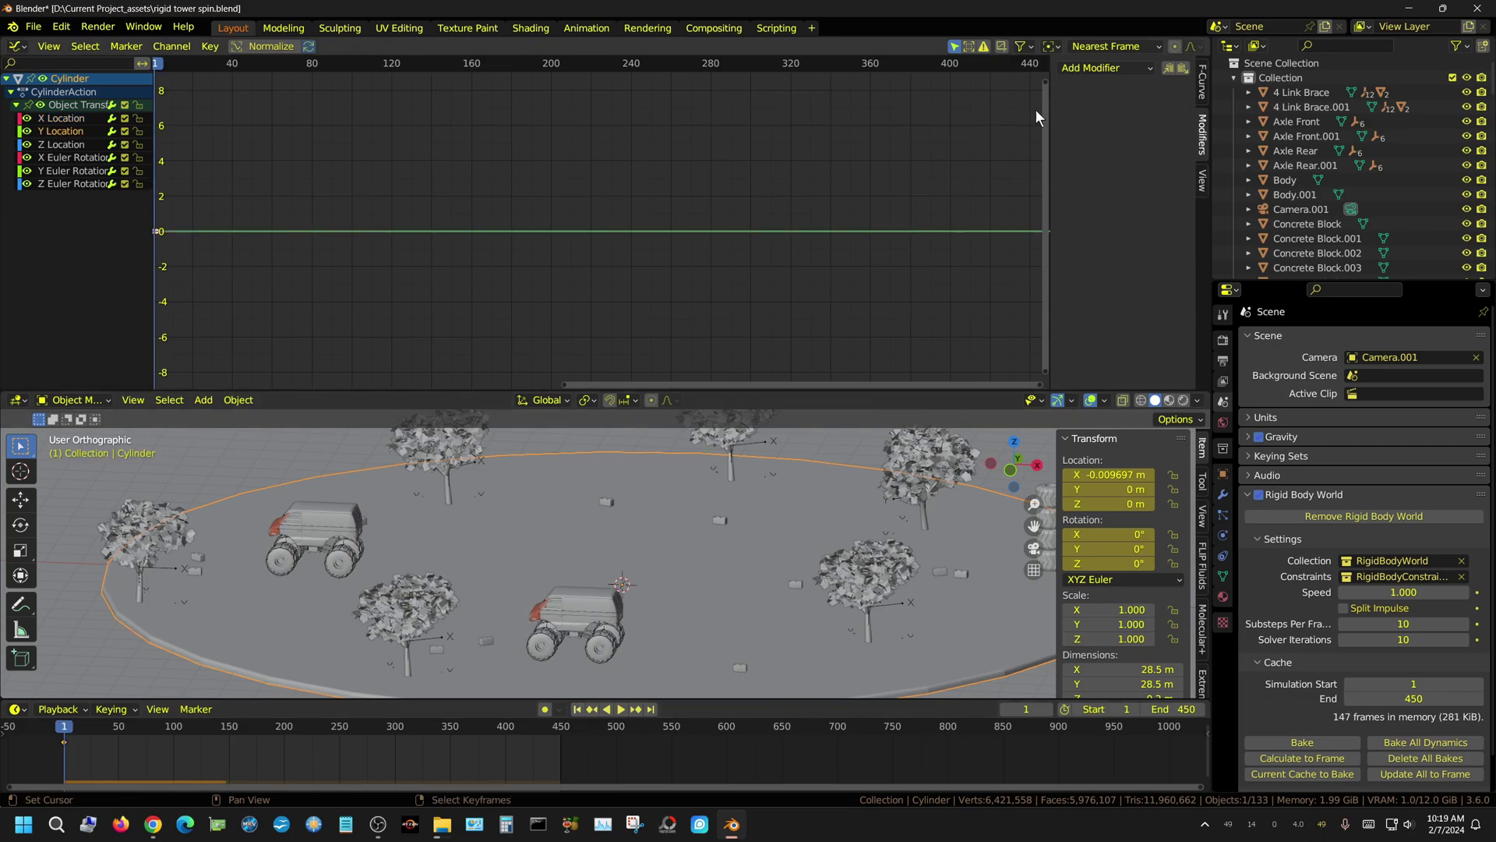
click(1142, 68)
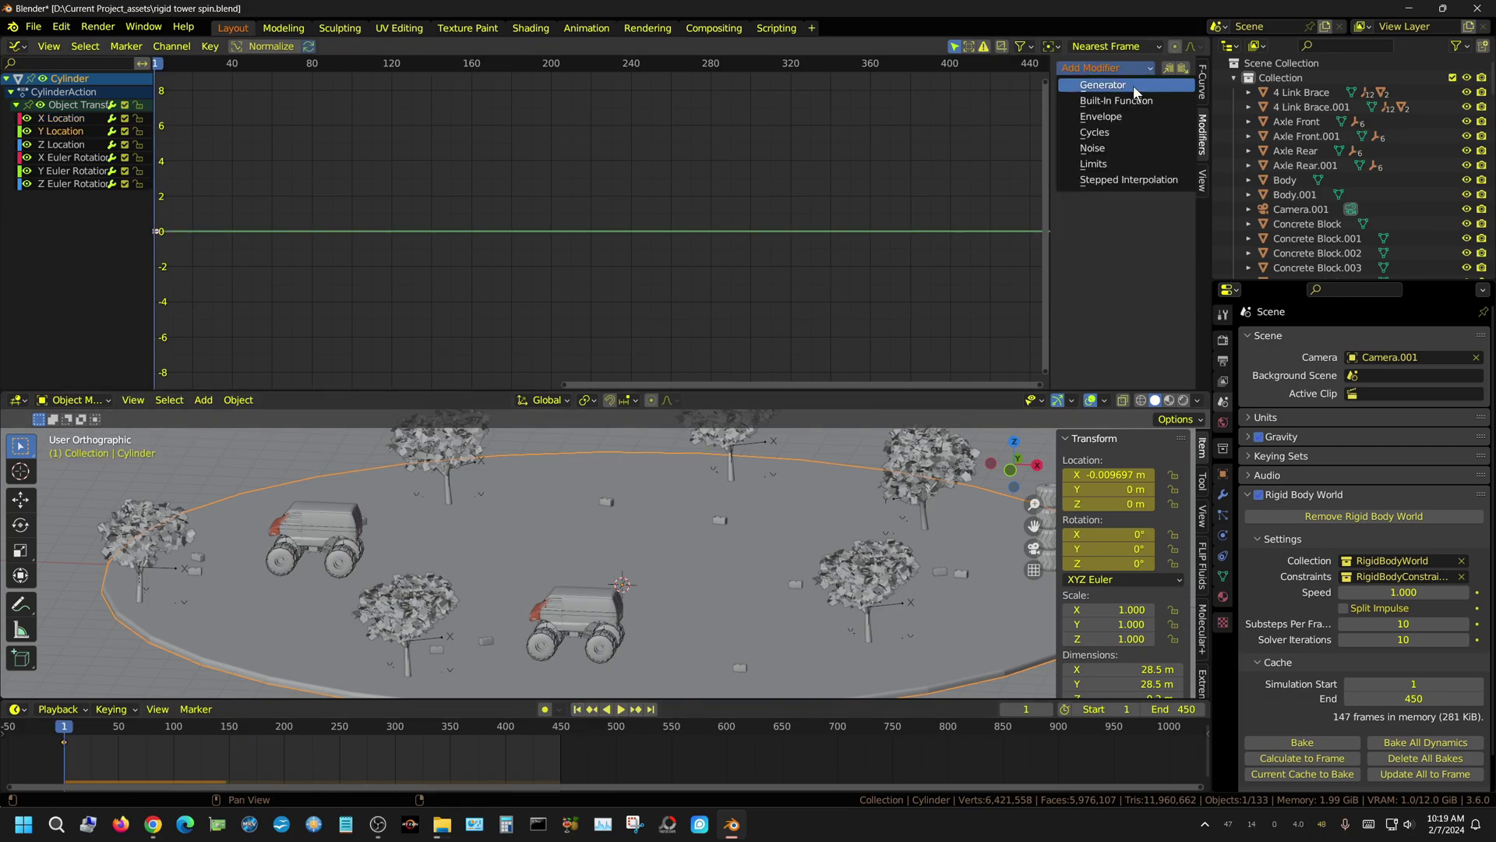
click(1093, 148)
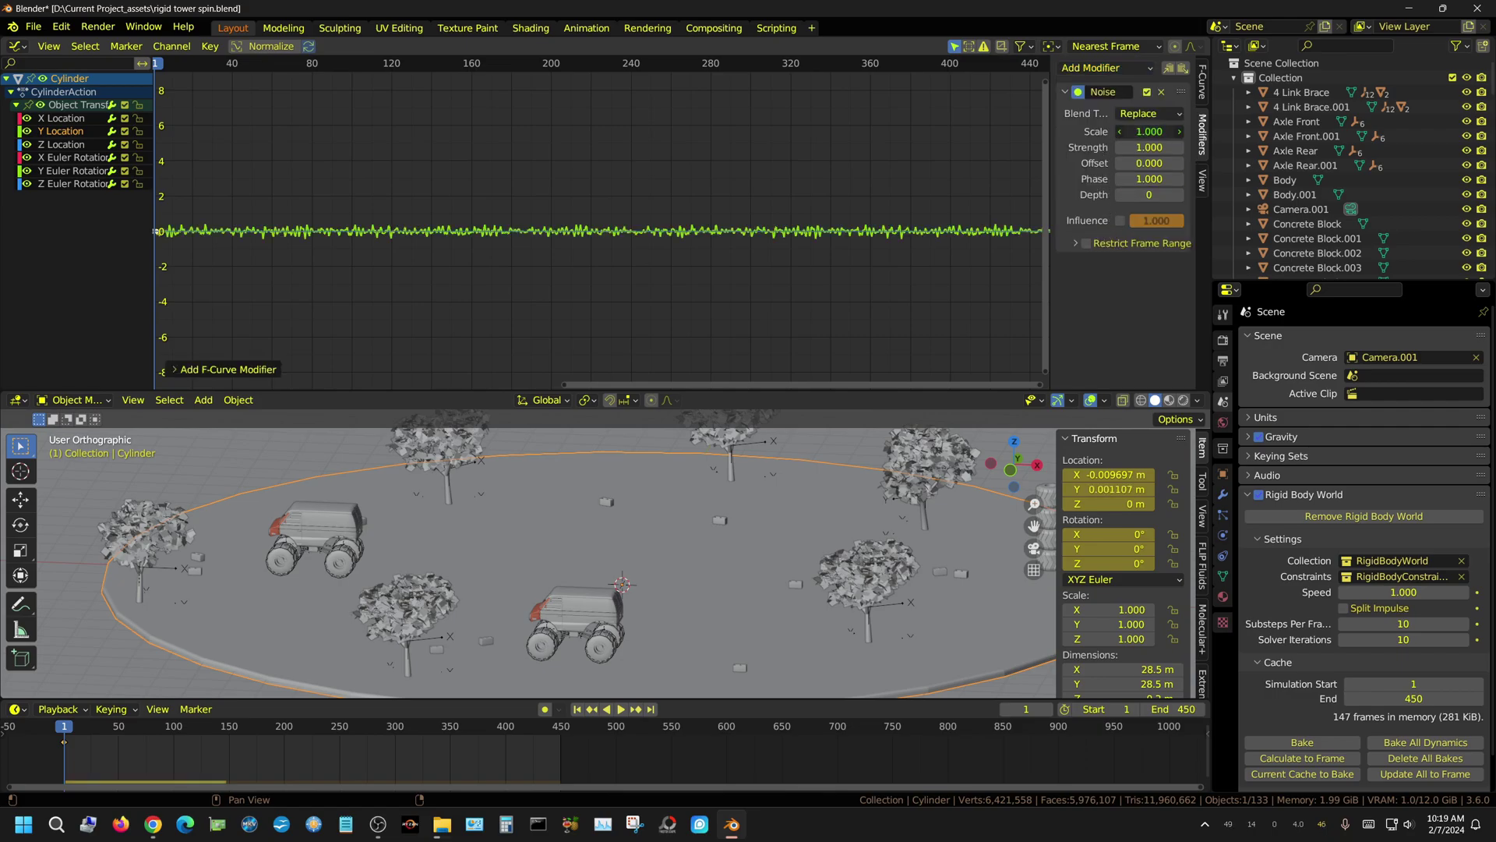
Set the Y Location noise to Scale 15 and Strength 0.075, then play it back
click(1140, 133)
text(18)
key(BackSpace)
text(5)
key(Return)
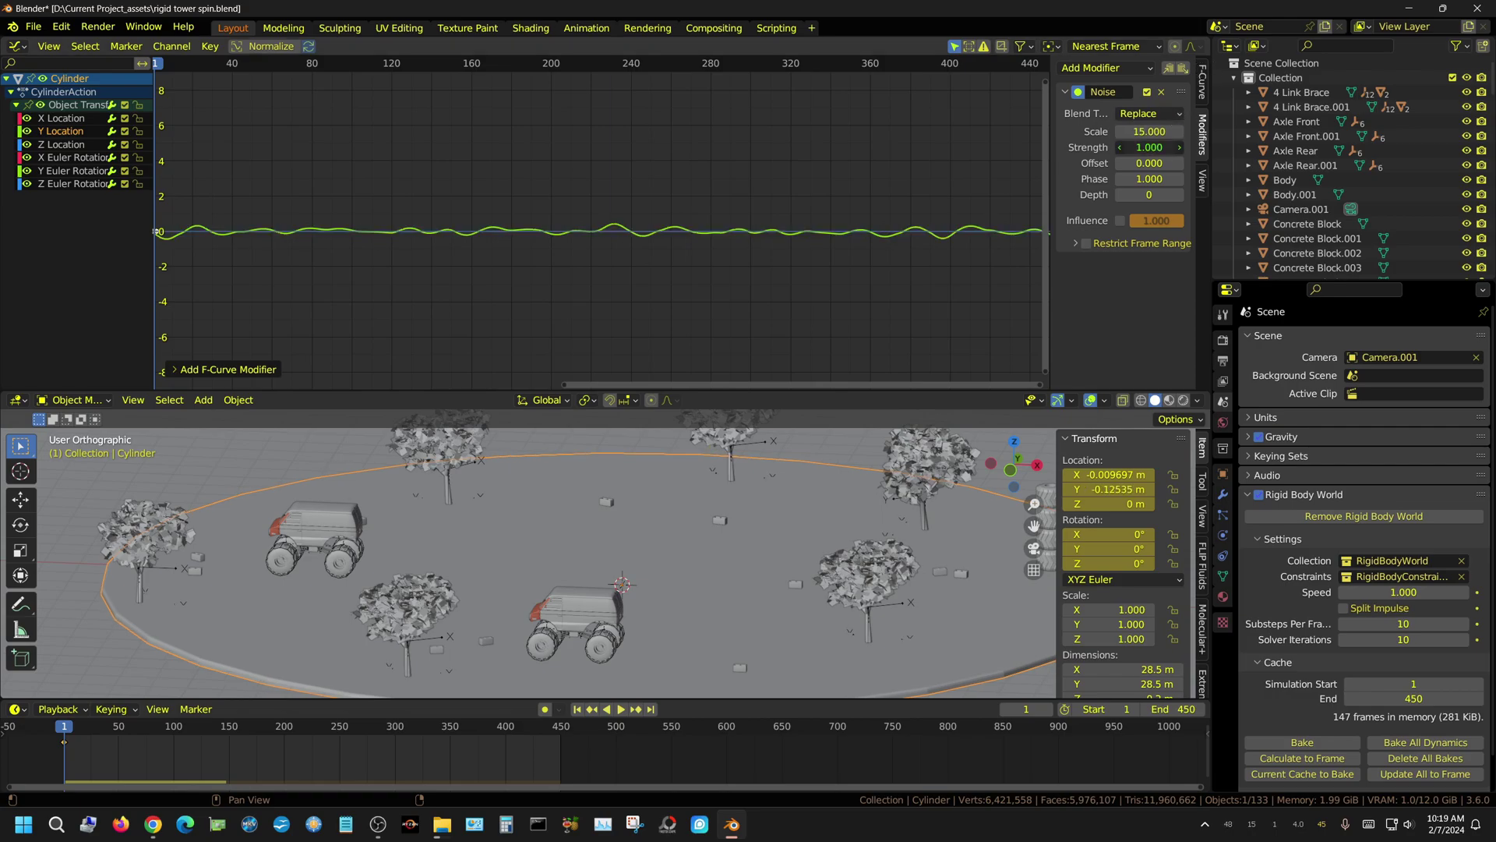
click(1154, 149)
text(.075)
key(Return)
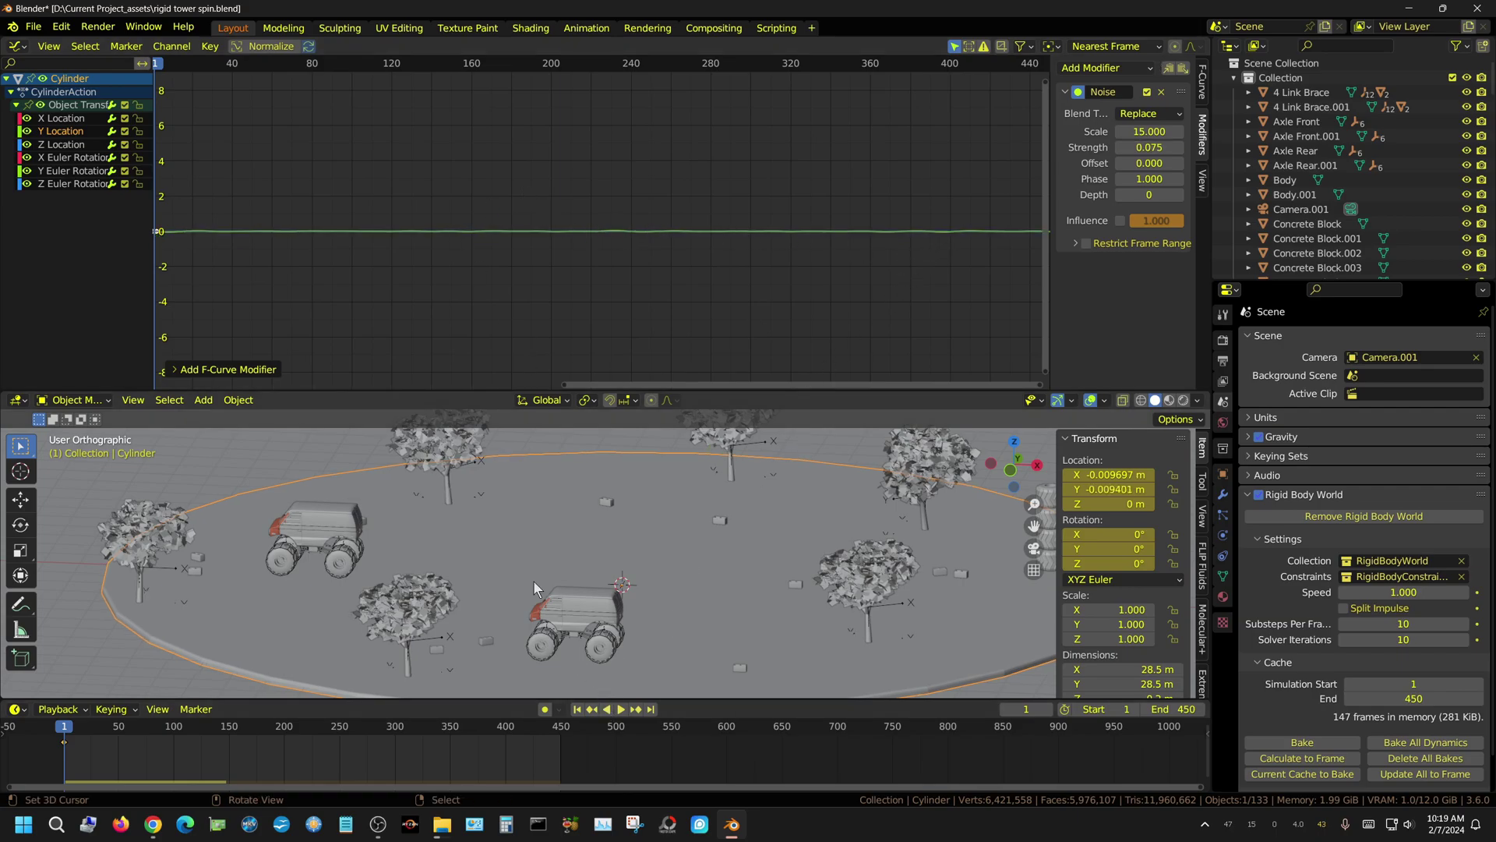
click(620, 713)
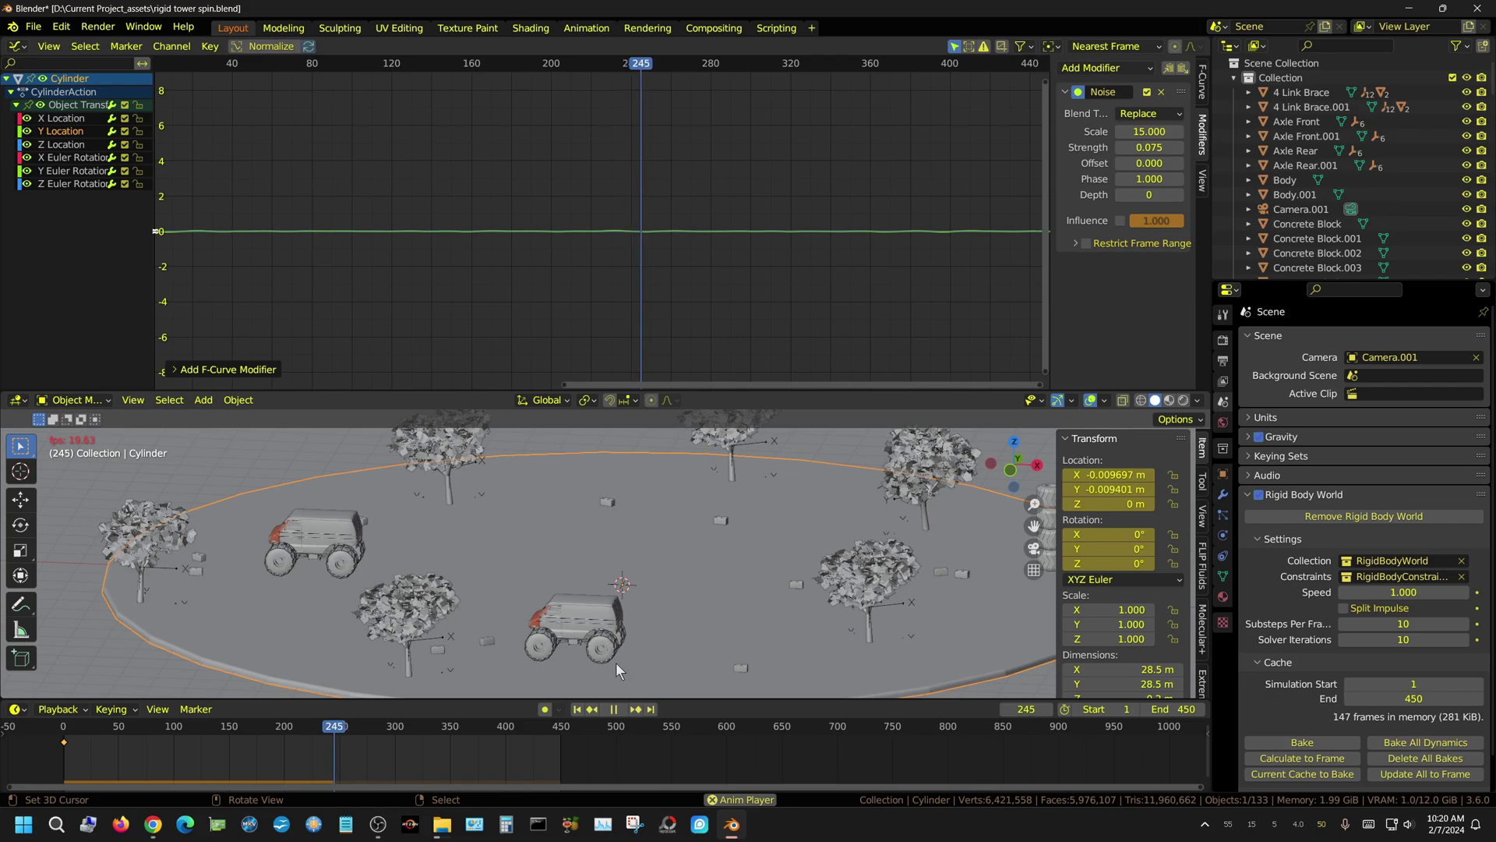
Add a Noise modifier to the Z Location curve and preview it from frame 1
click(618, 712)
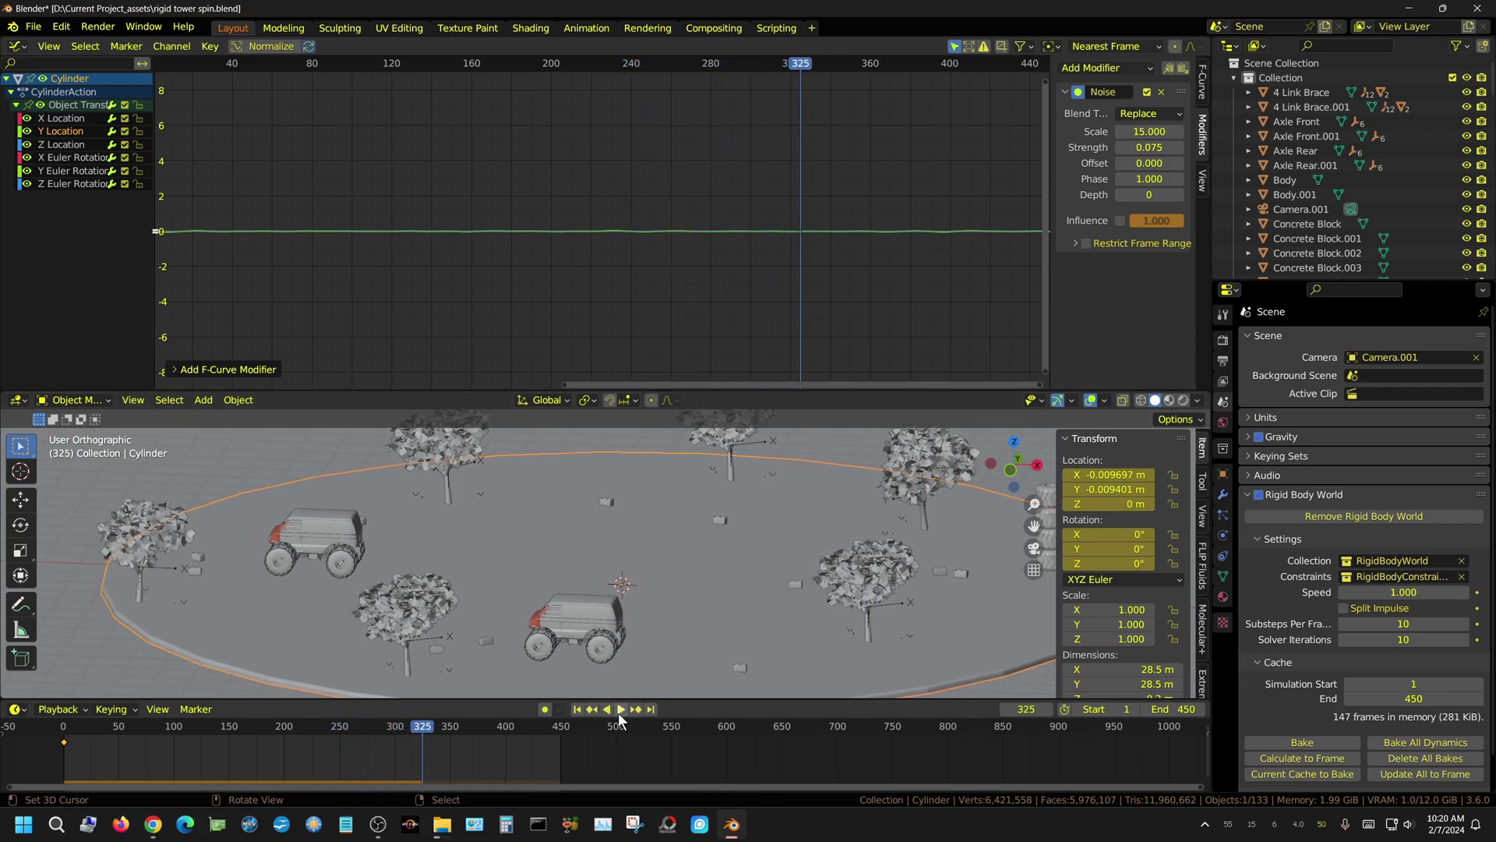
click(579, 711)
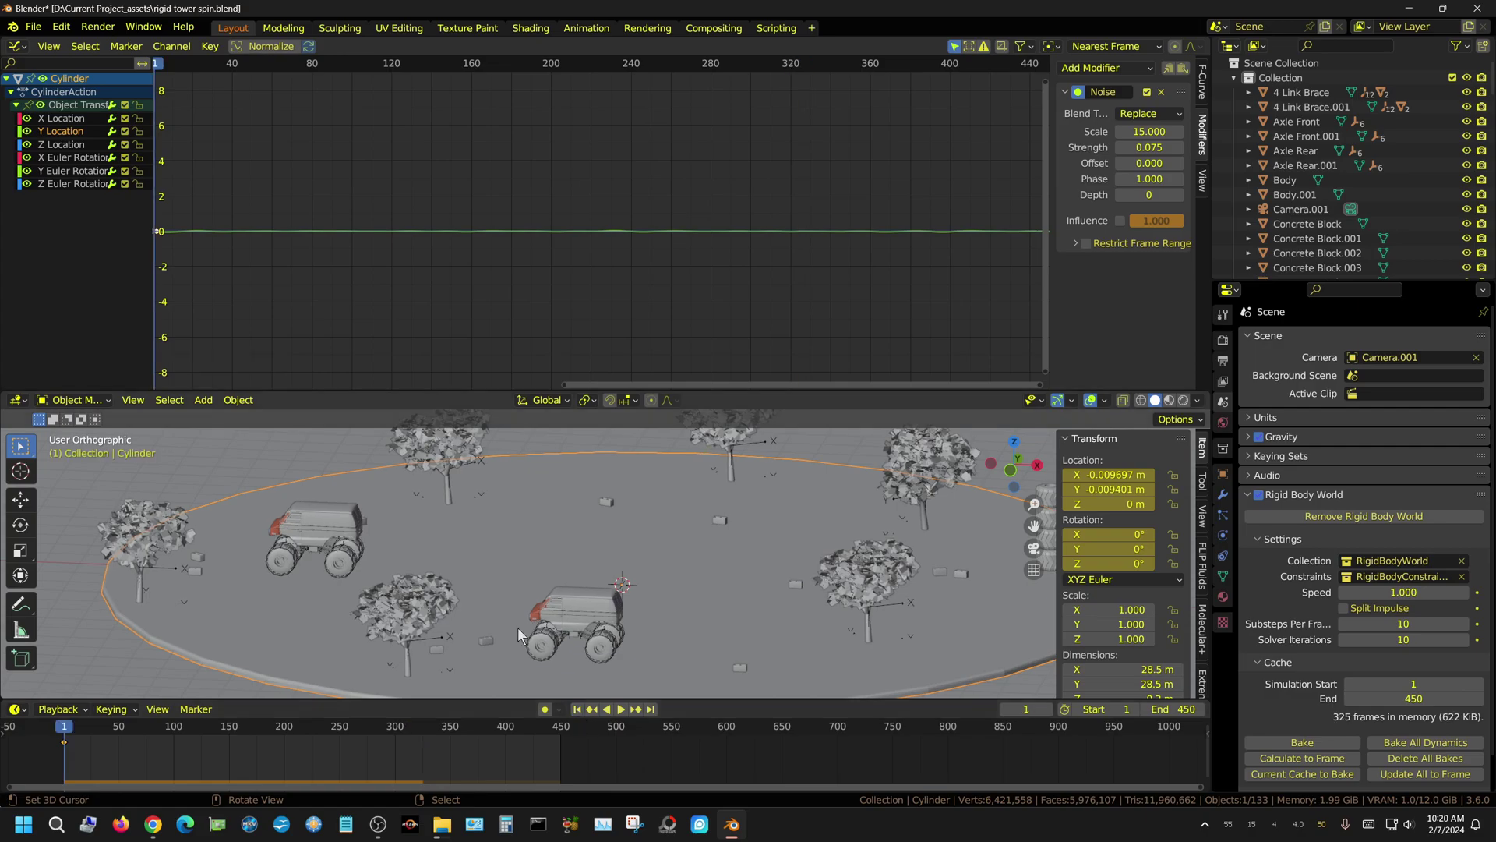
click(69, 145)
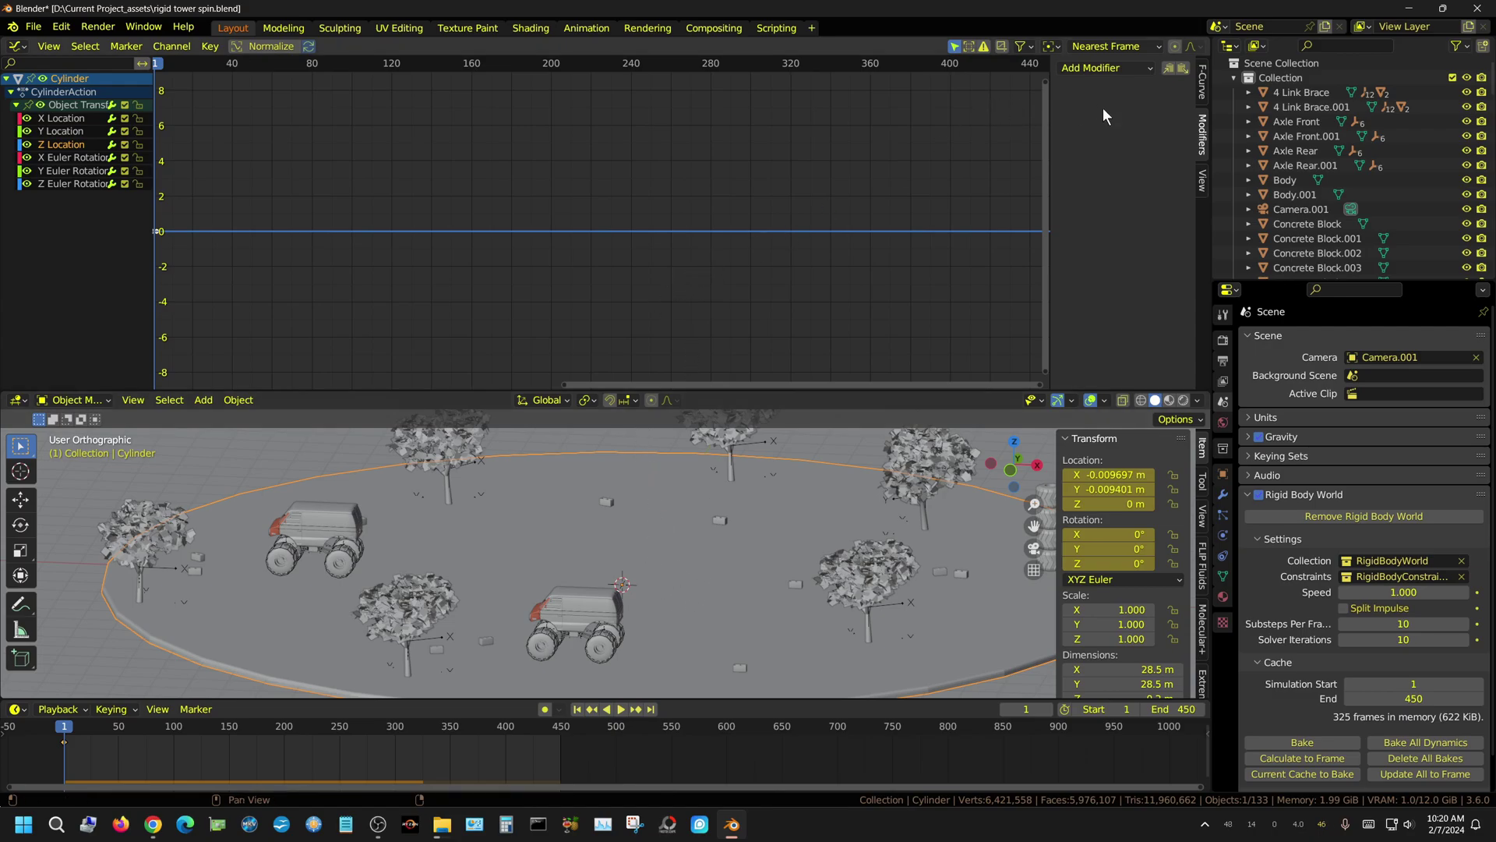
click(1143, 68)
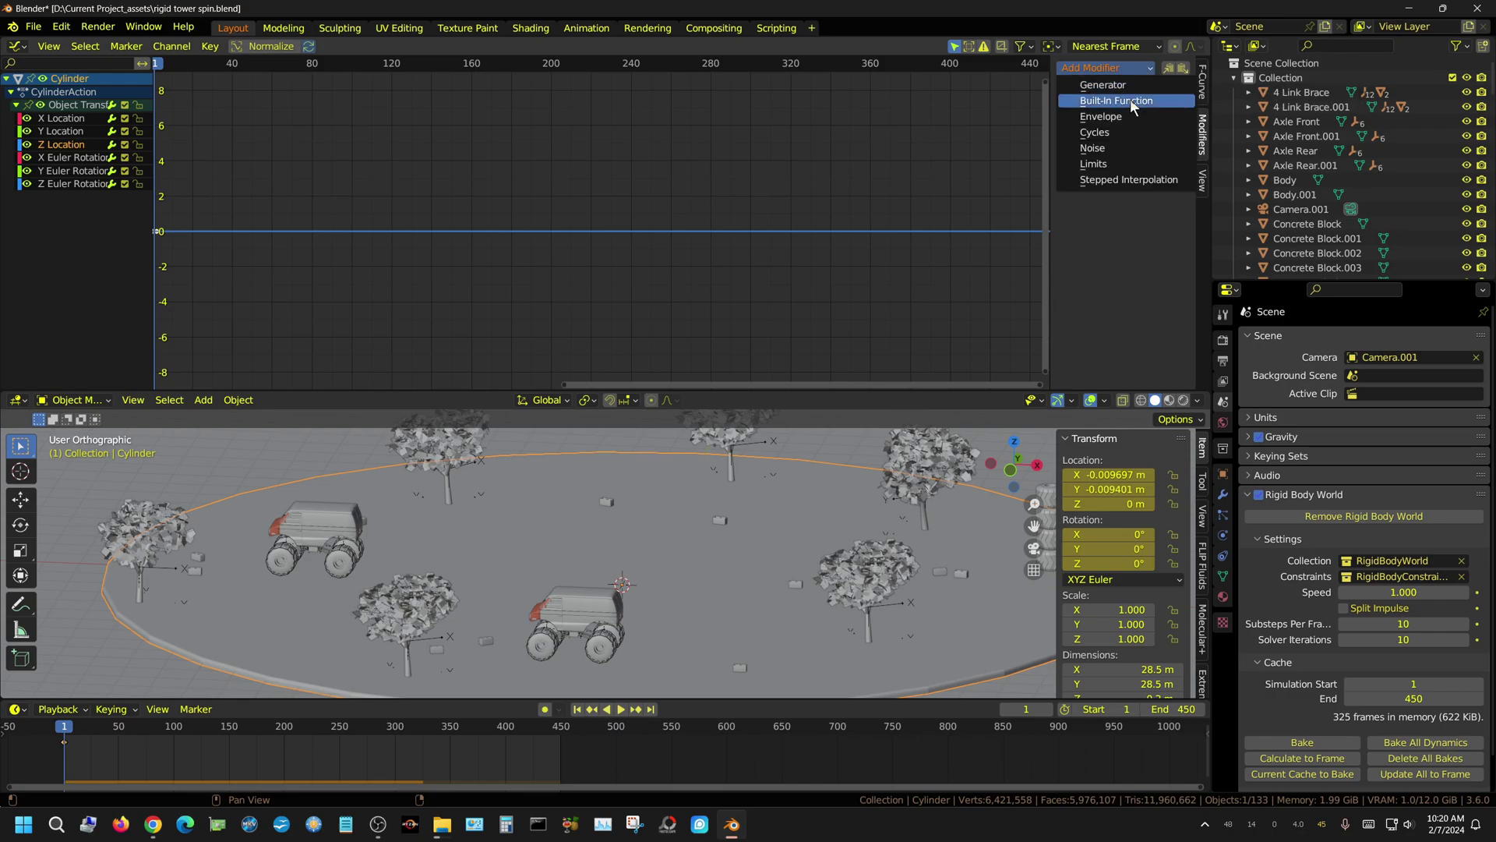
click(1106, 152)
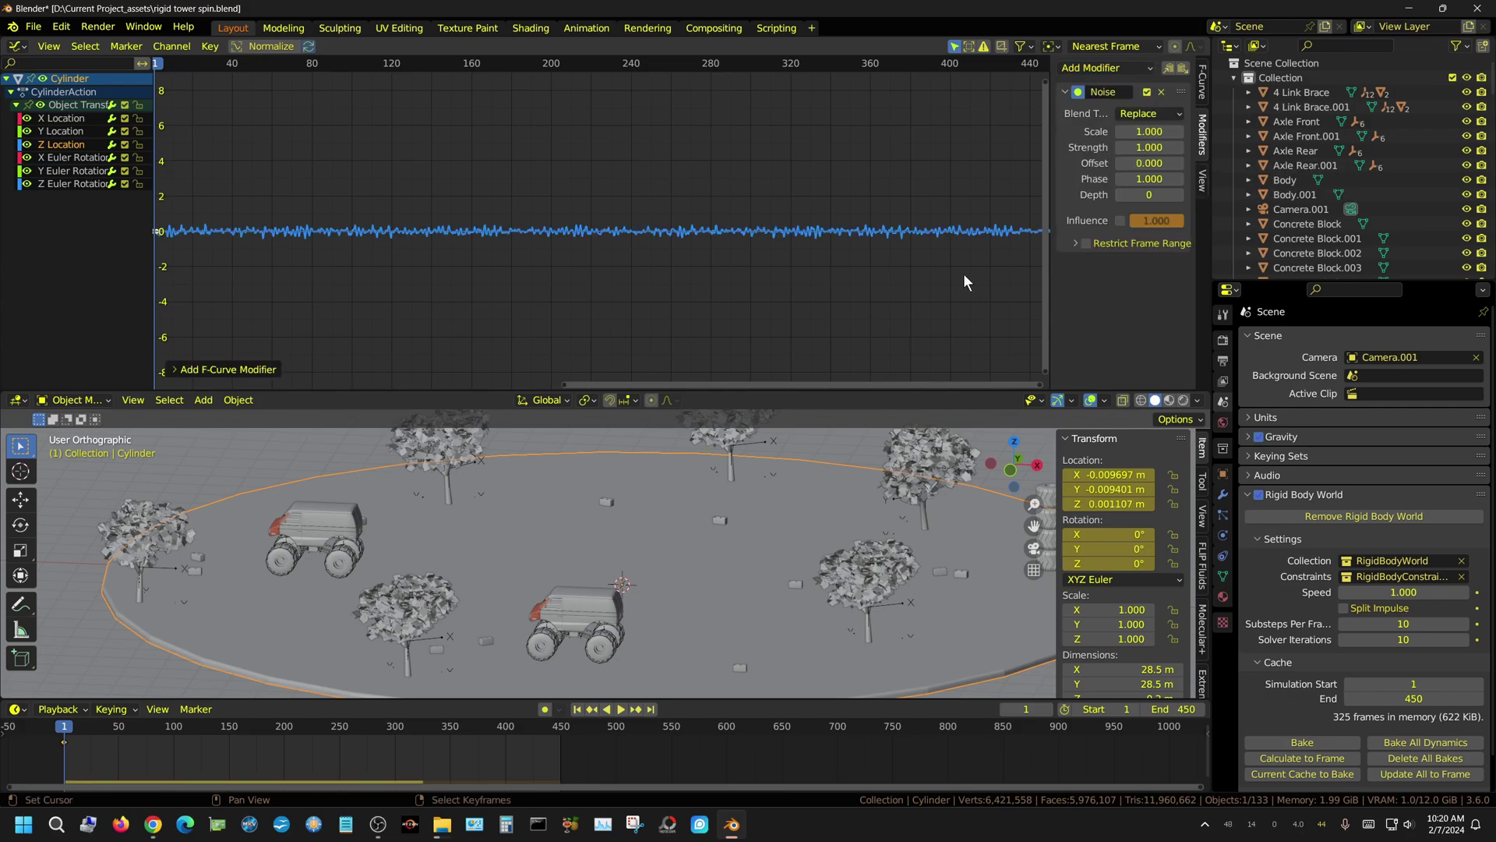
click(620, 711)
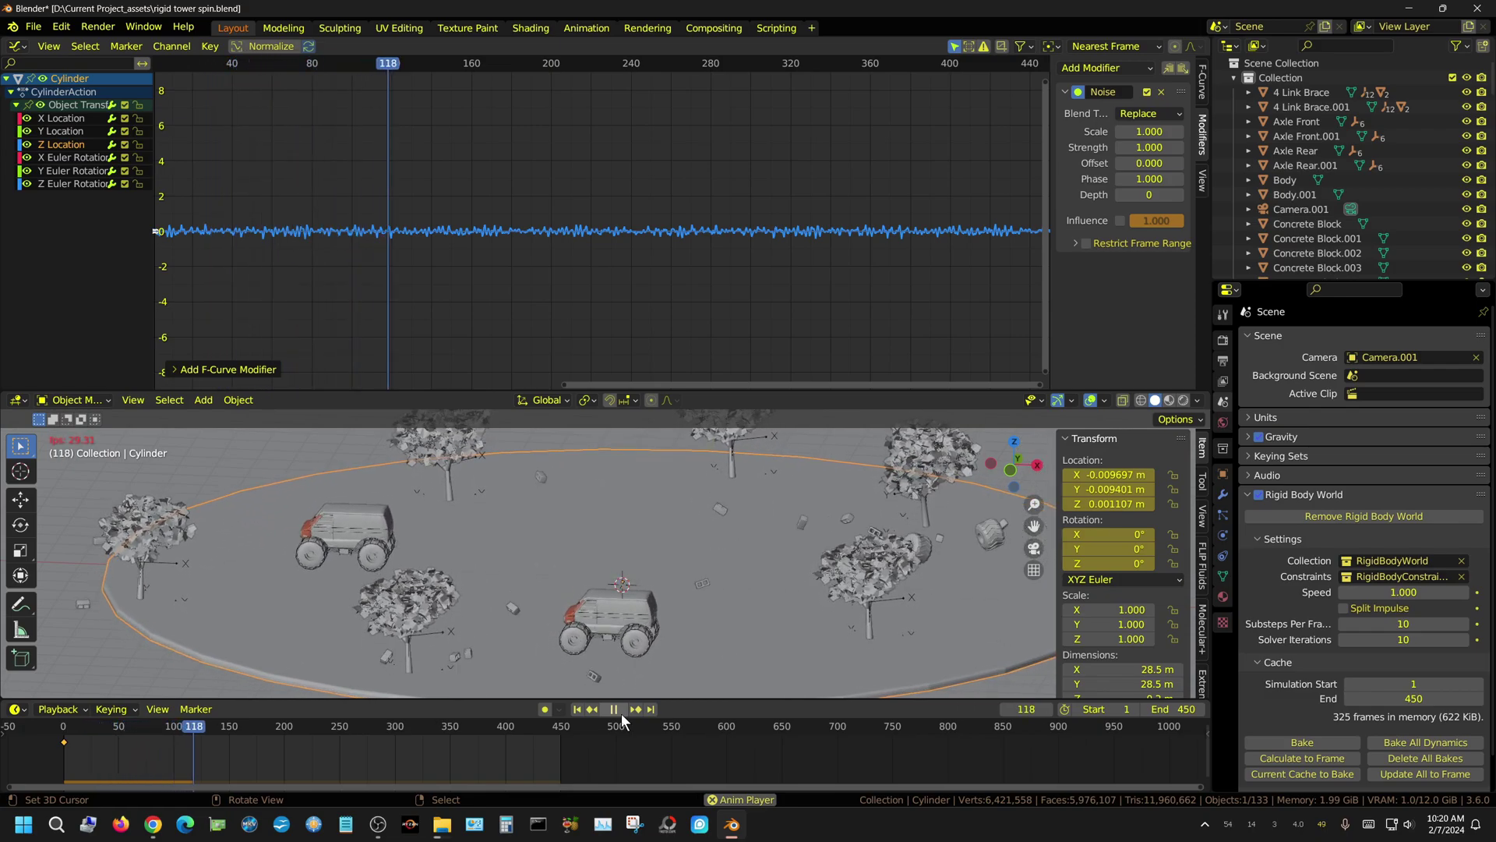
Set the Z Location noise to Scale 10 and Strength 0.05 and replay to check the motion
click(618, 711)
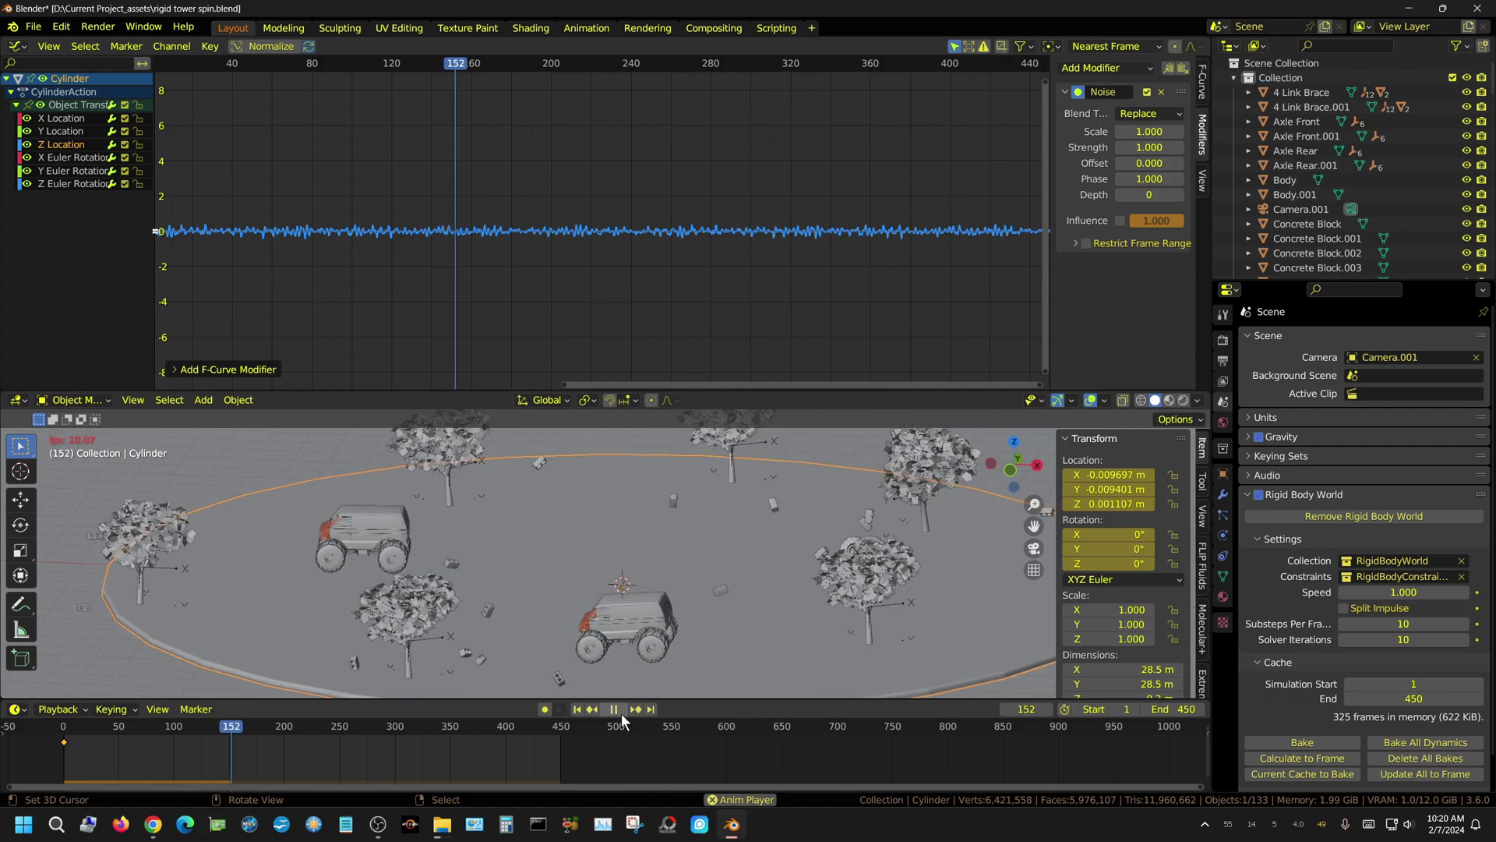
click(577, 709)
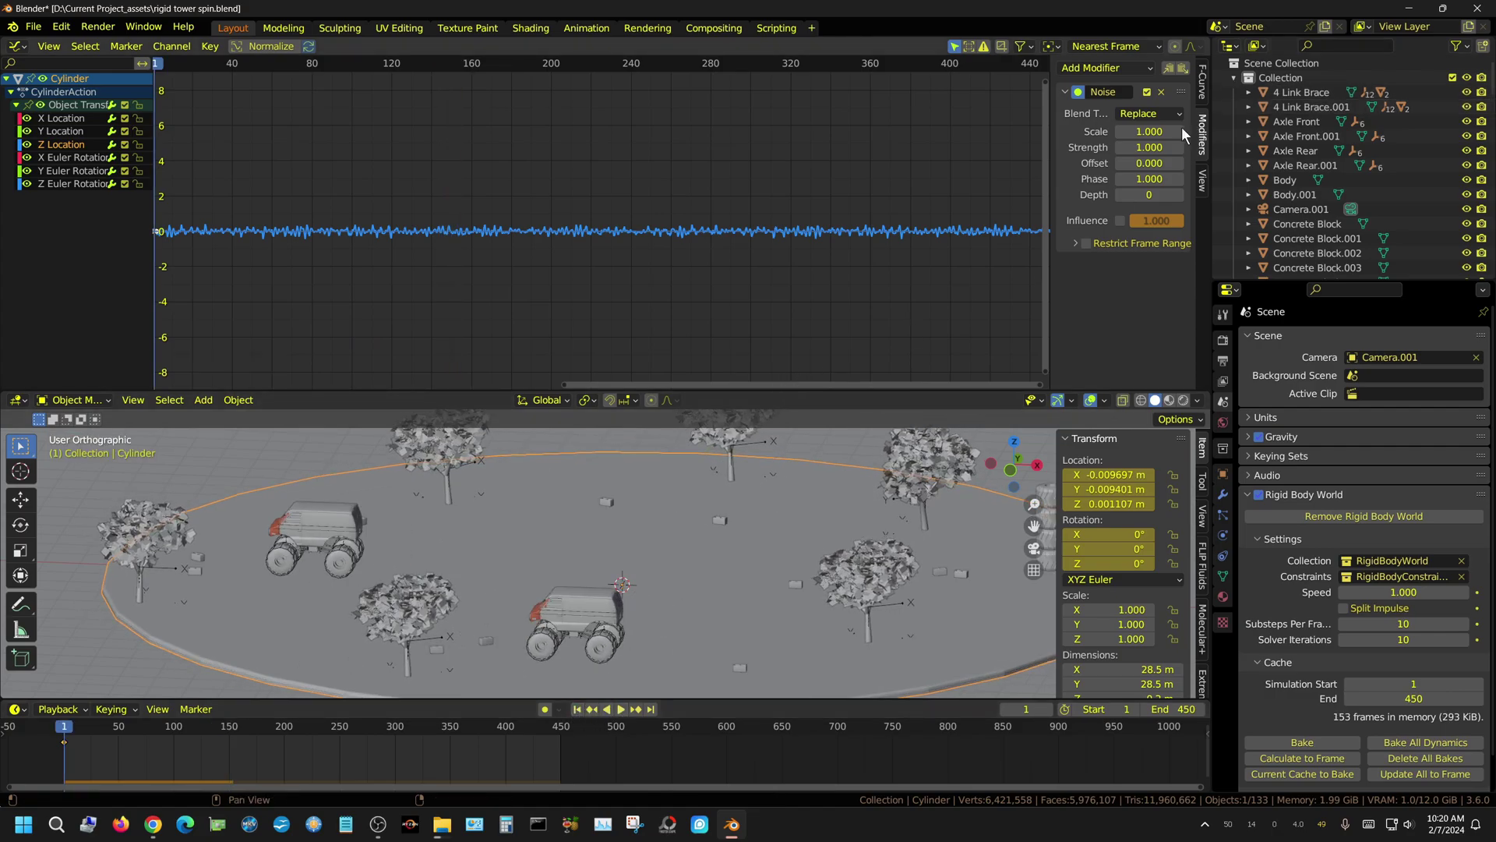
click(1149, 132)
text(10)
key(Return)
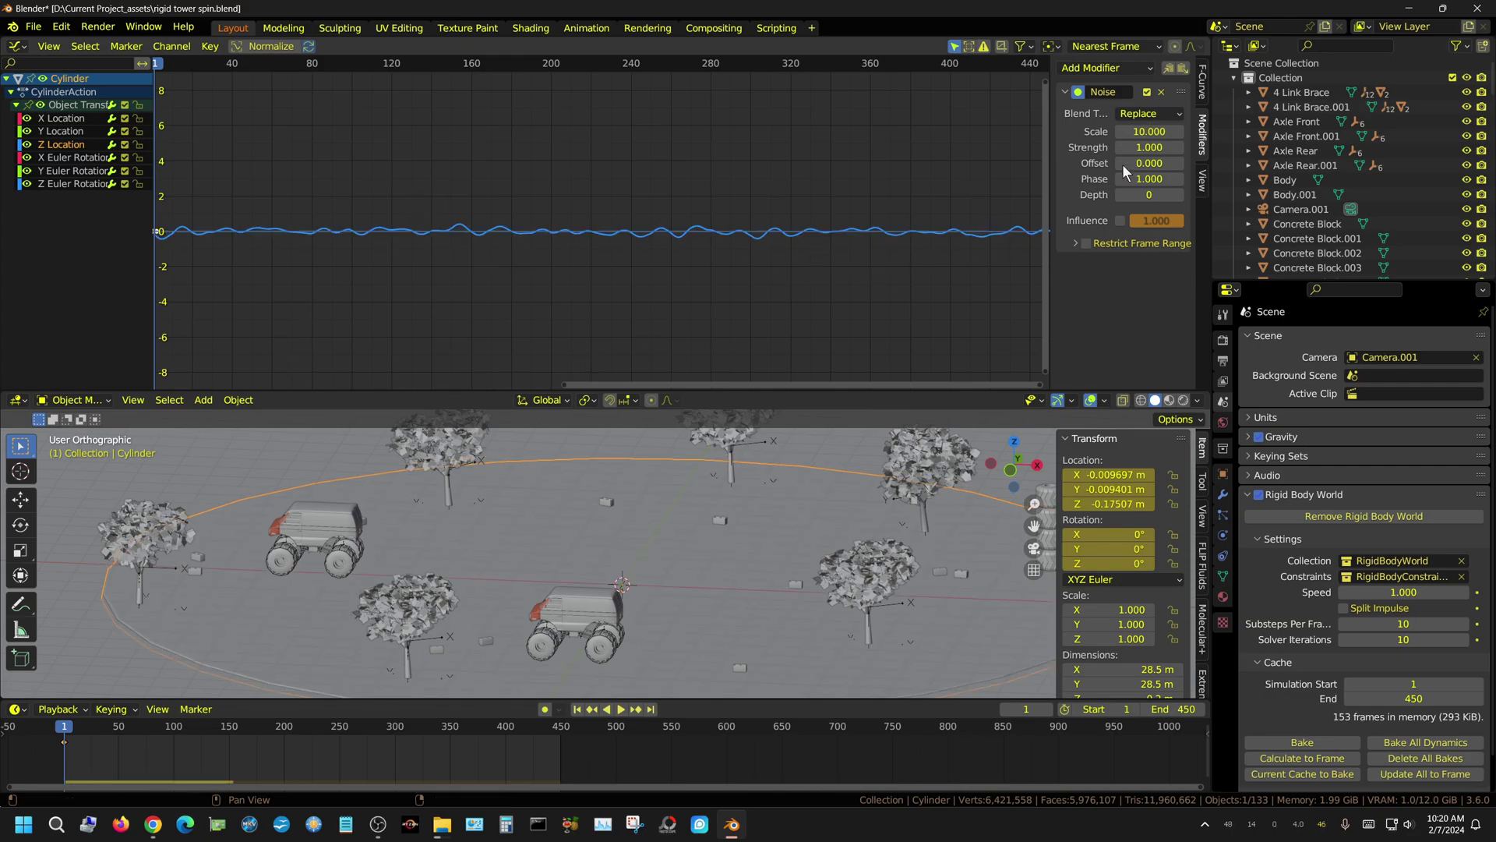
click(1147, 146)
text(0.05)
key(Return)
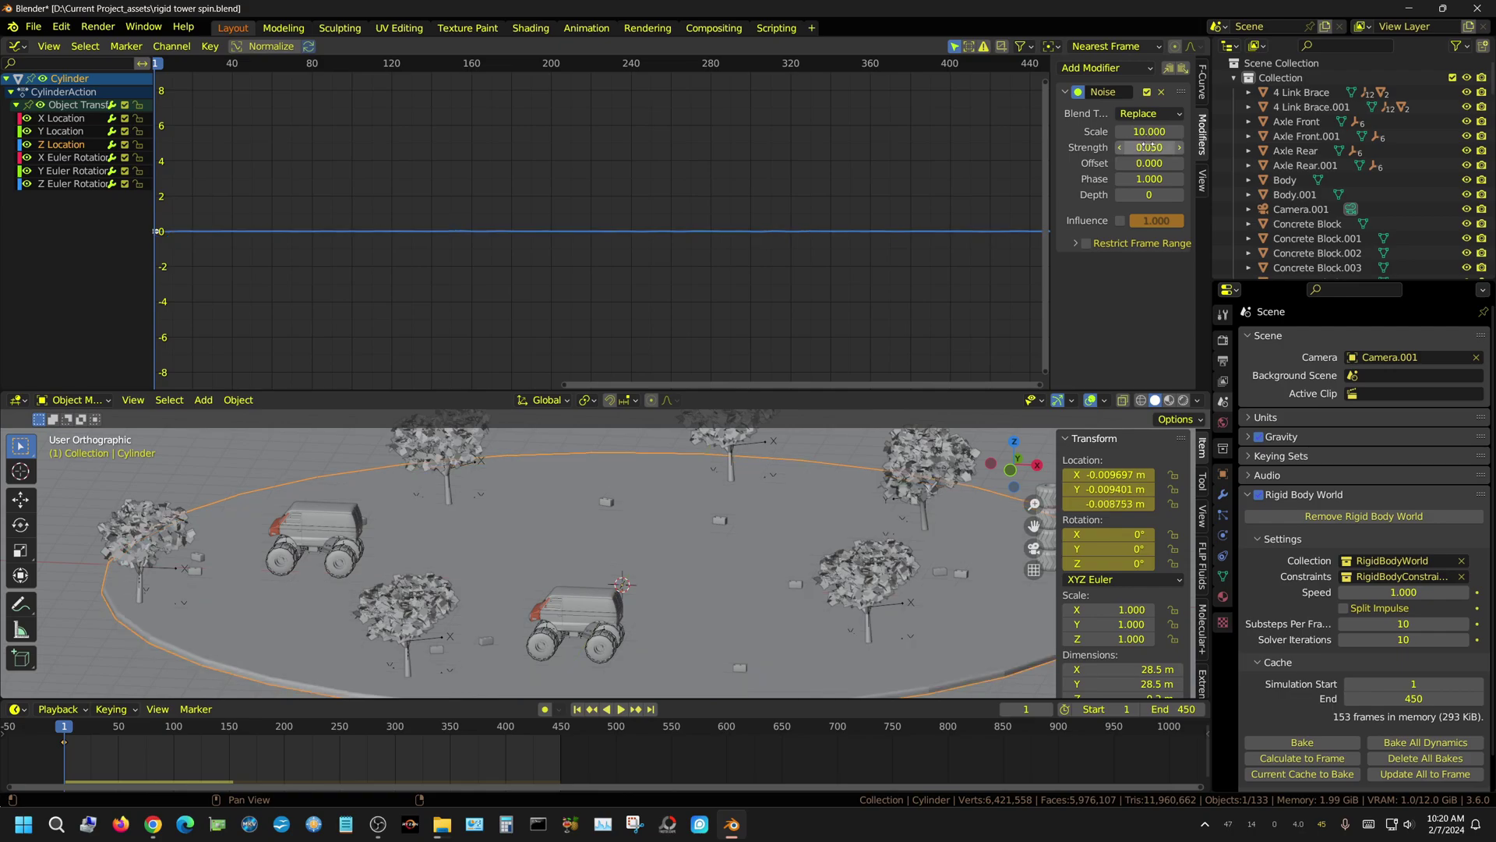
click(621, 710)
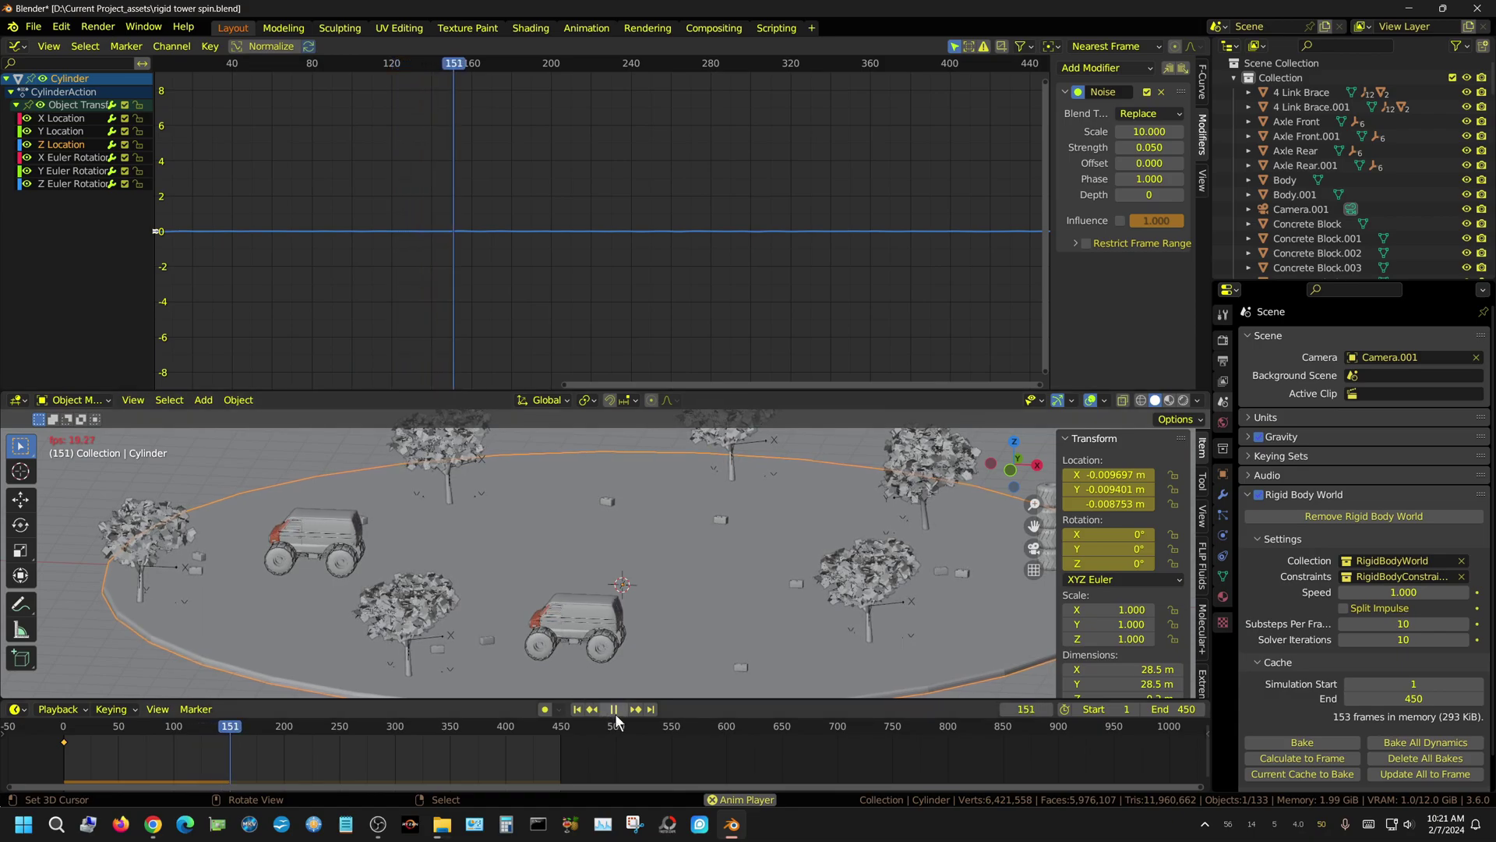
key(space)
click(70, 158)
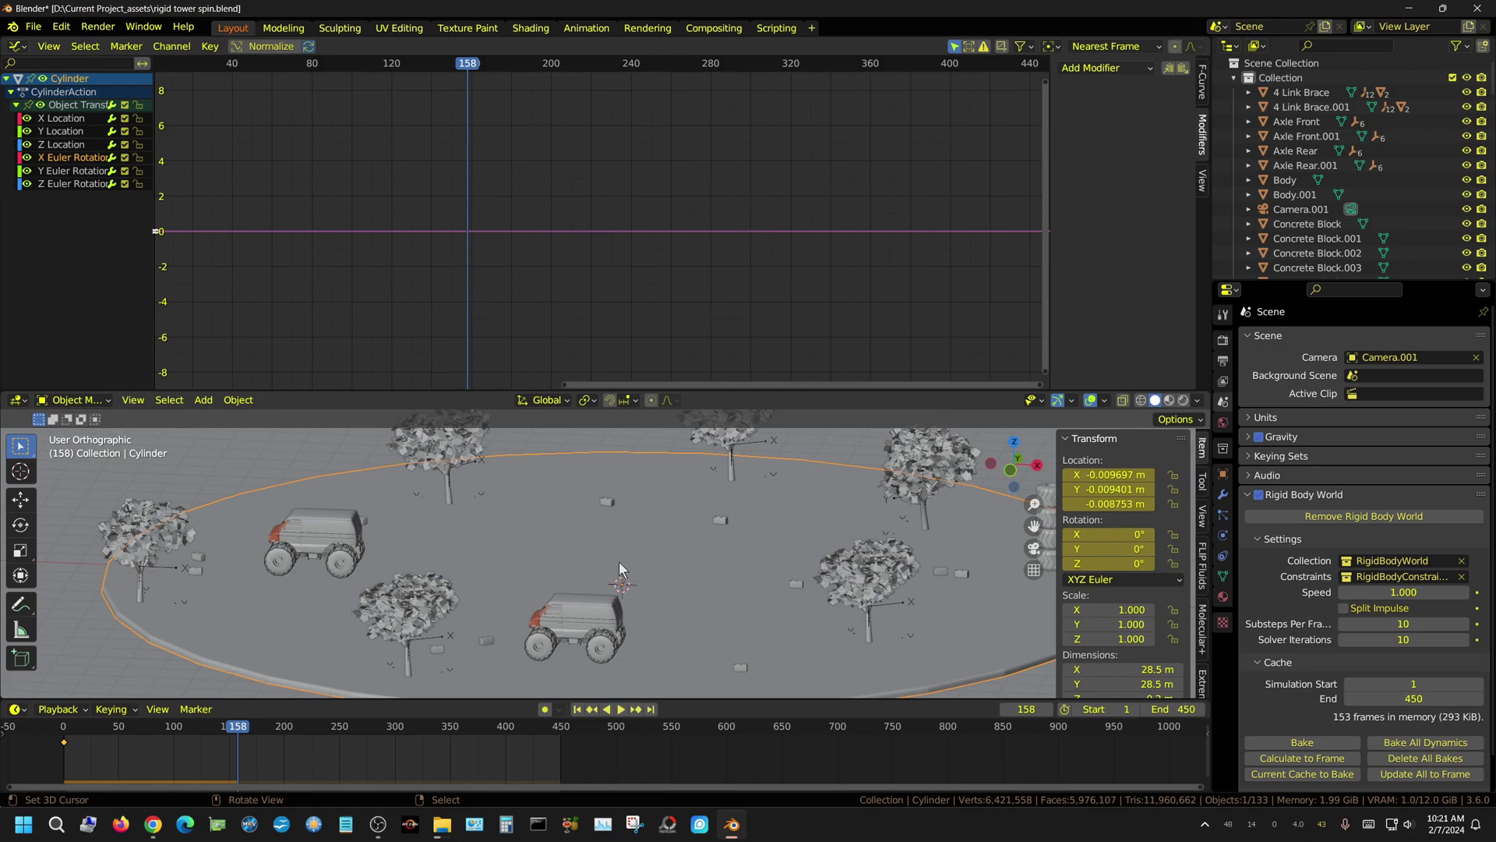
Add a Noise modifier to the X Euler Rotation curve and preview it from frame 1
click(1135, 67)
click(1107, 147)
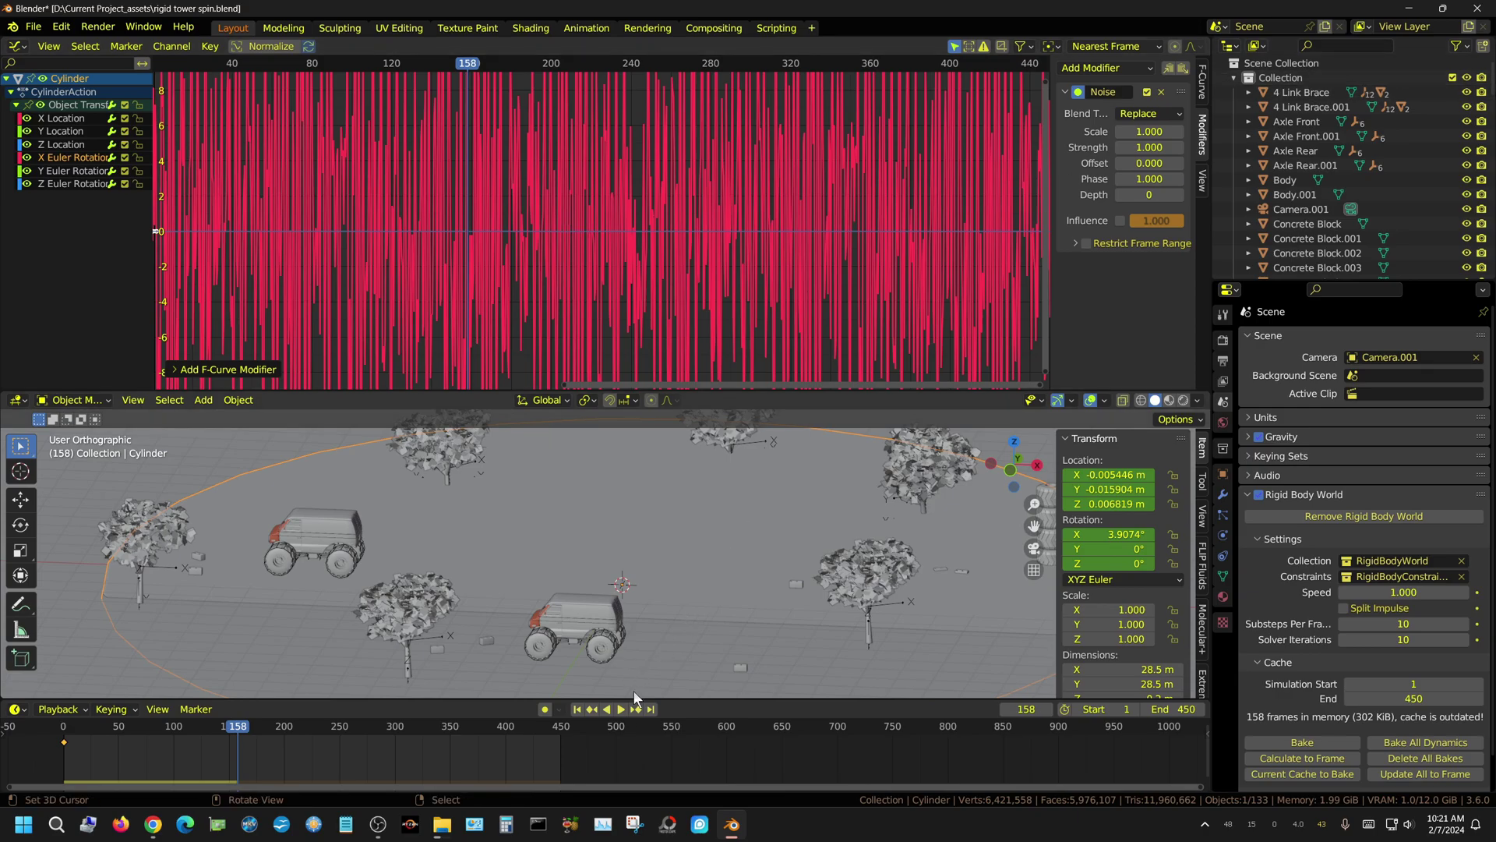
click(581, 709)
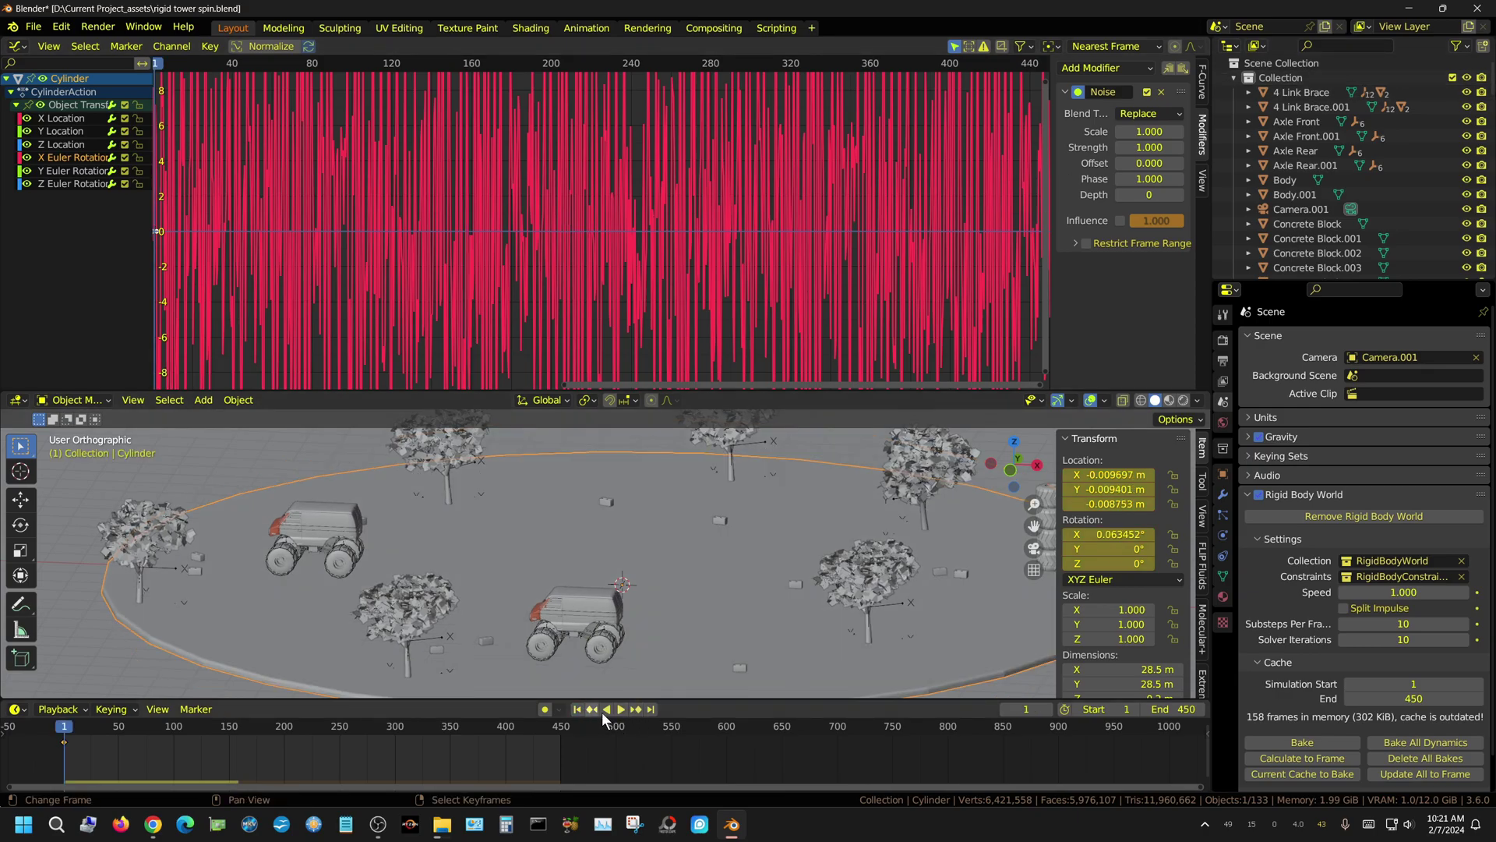
click(620, 710)
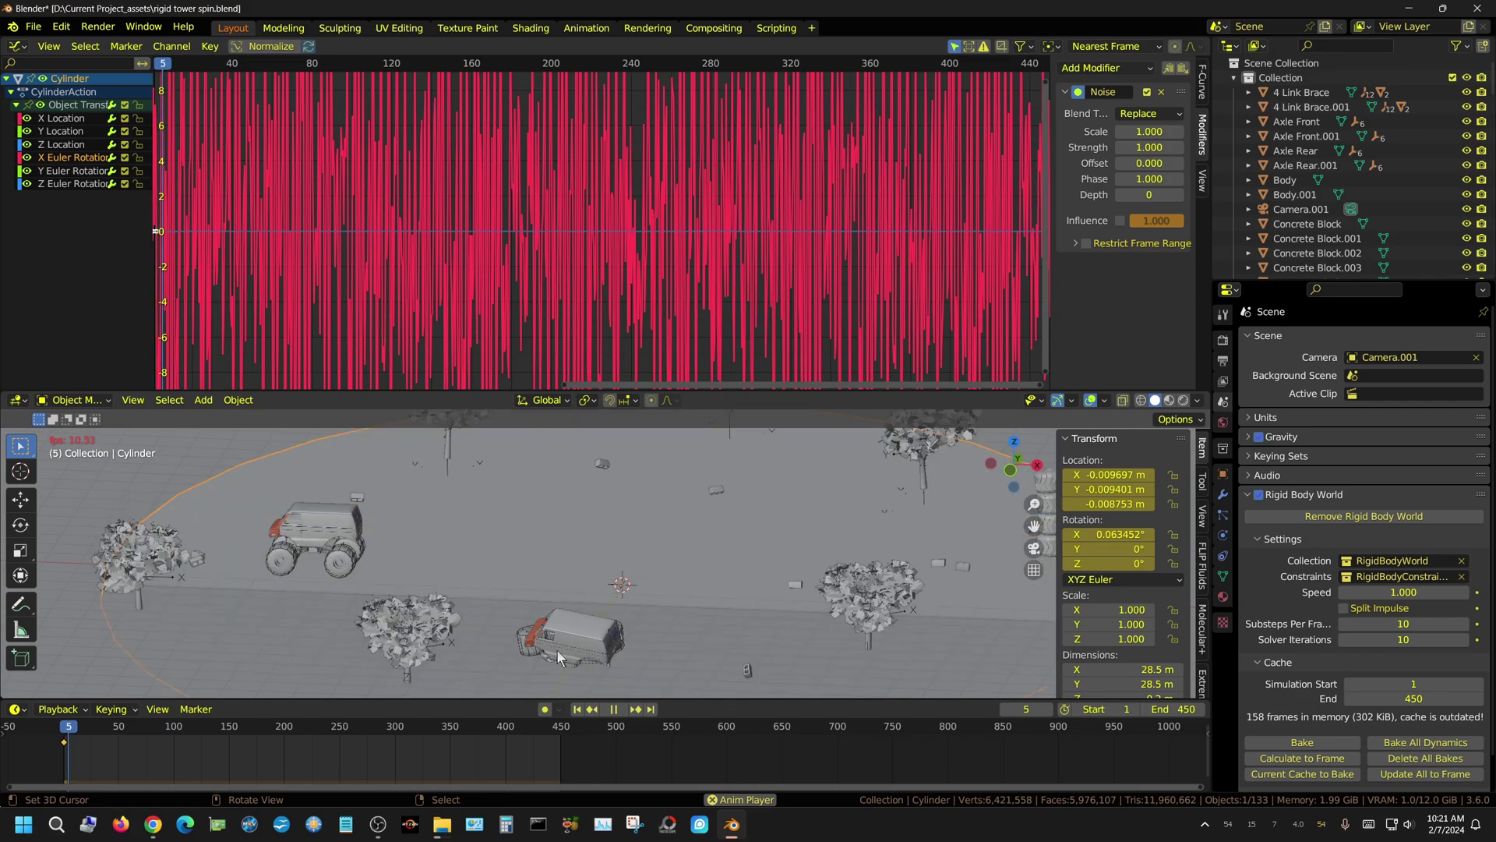
Set the X rotation noise Strength to 0.01 and replay to check the faint tilt
click(614, 711)
click(577, 708)
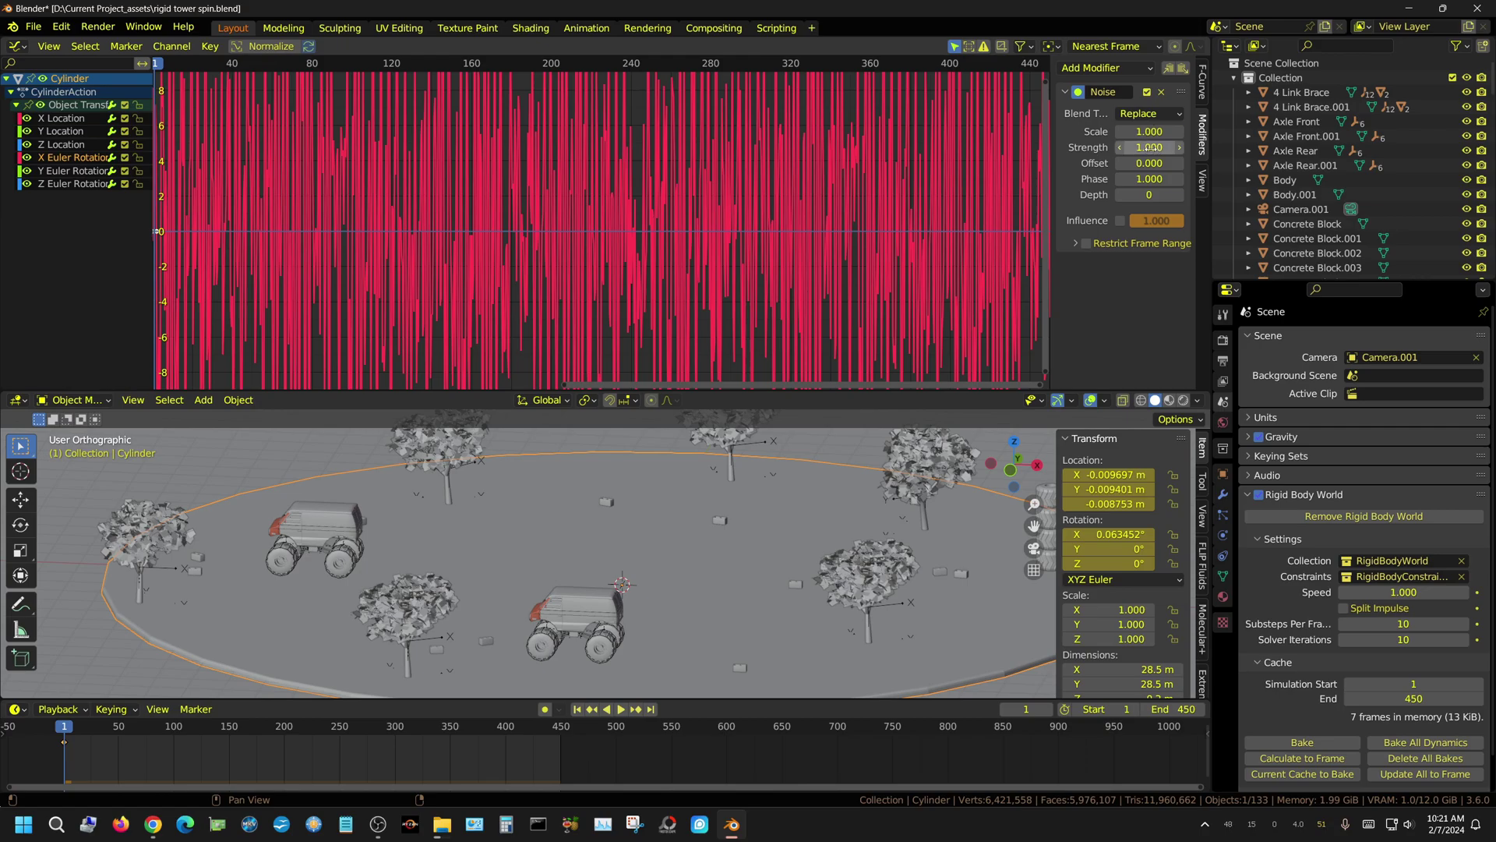
click(1150, 147)
key(Return)
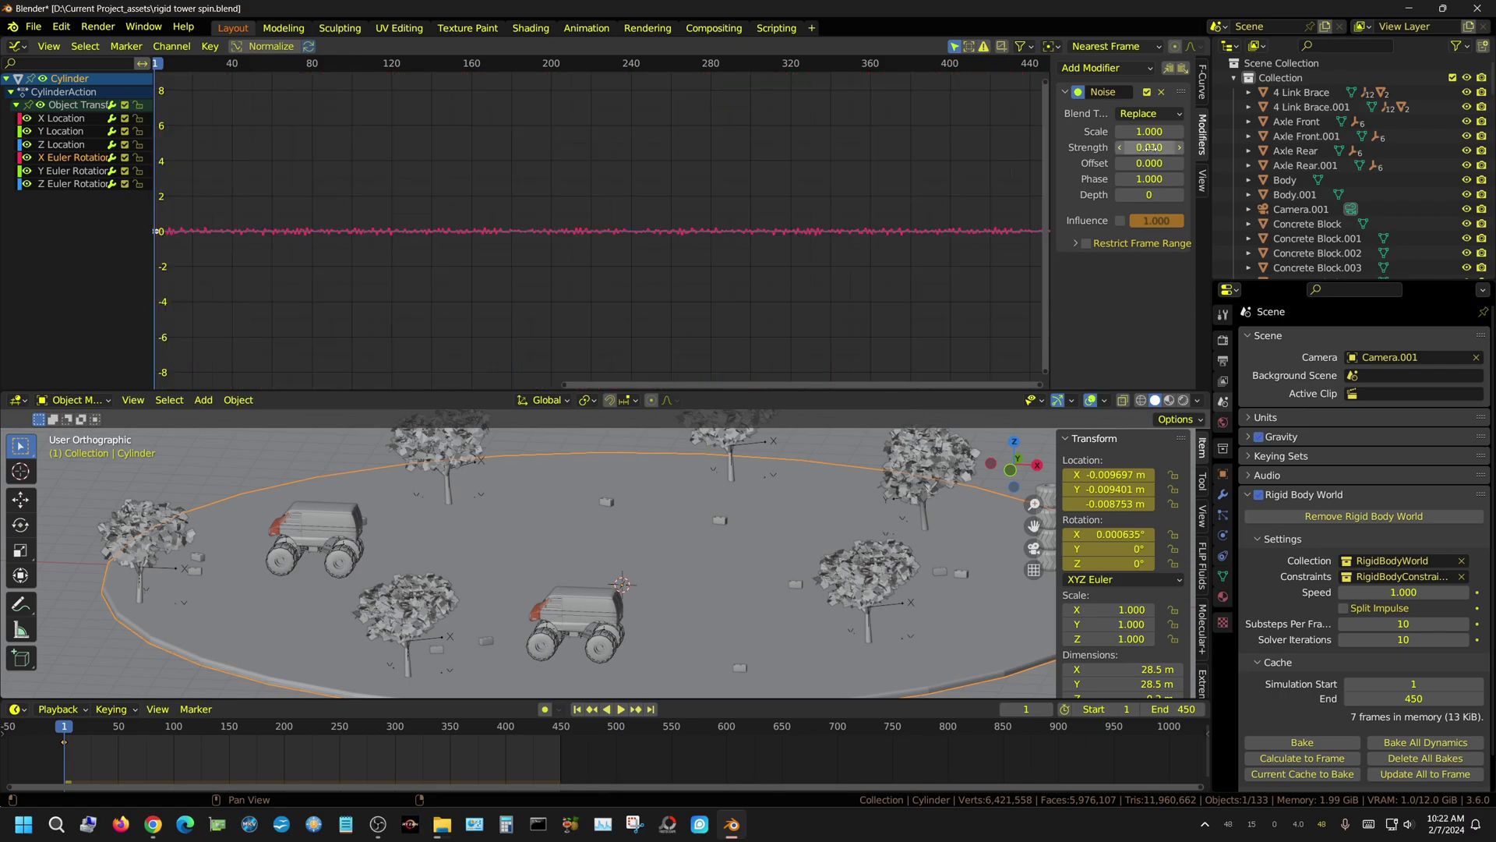
click(619, 709)
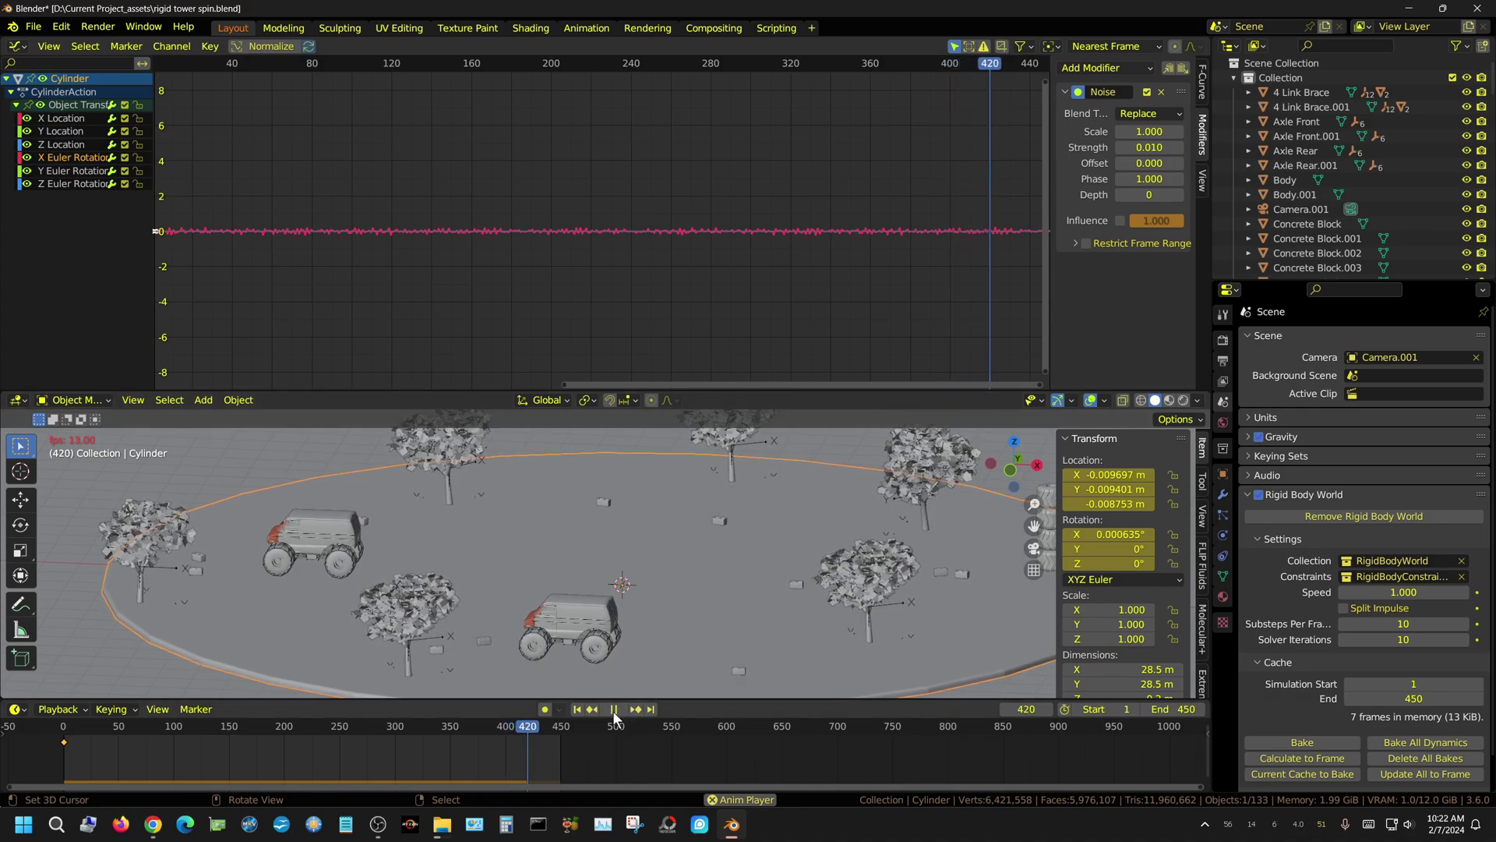
Stop and rewind, then add a Noise modifier to the Y Euler Rotation curve
key(space)
click(576, 710)
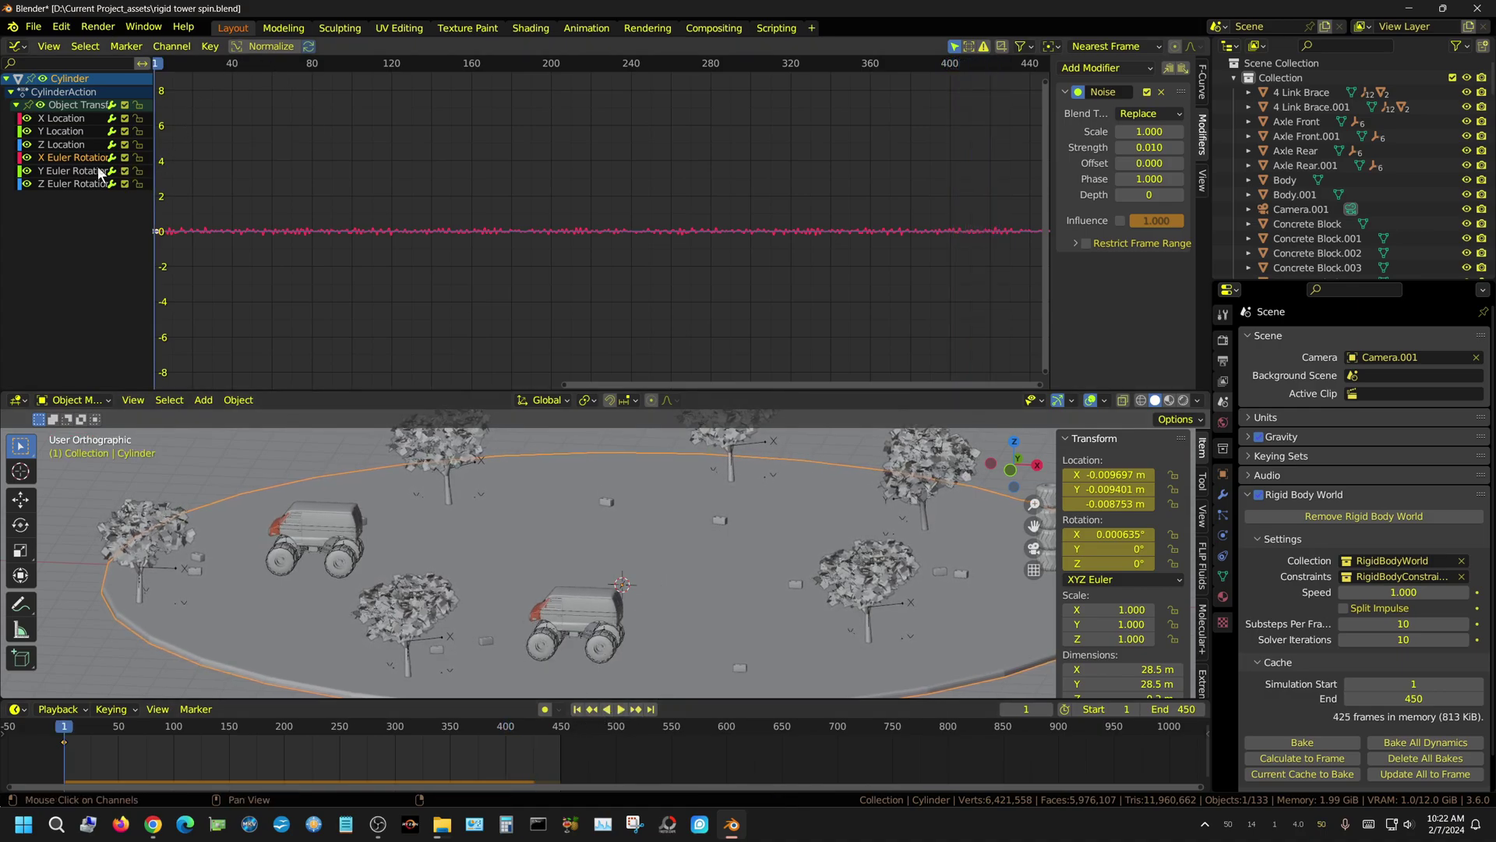
click(69, 172)
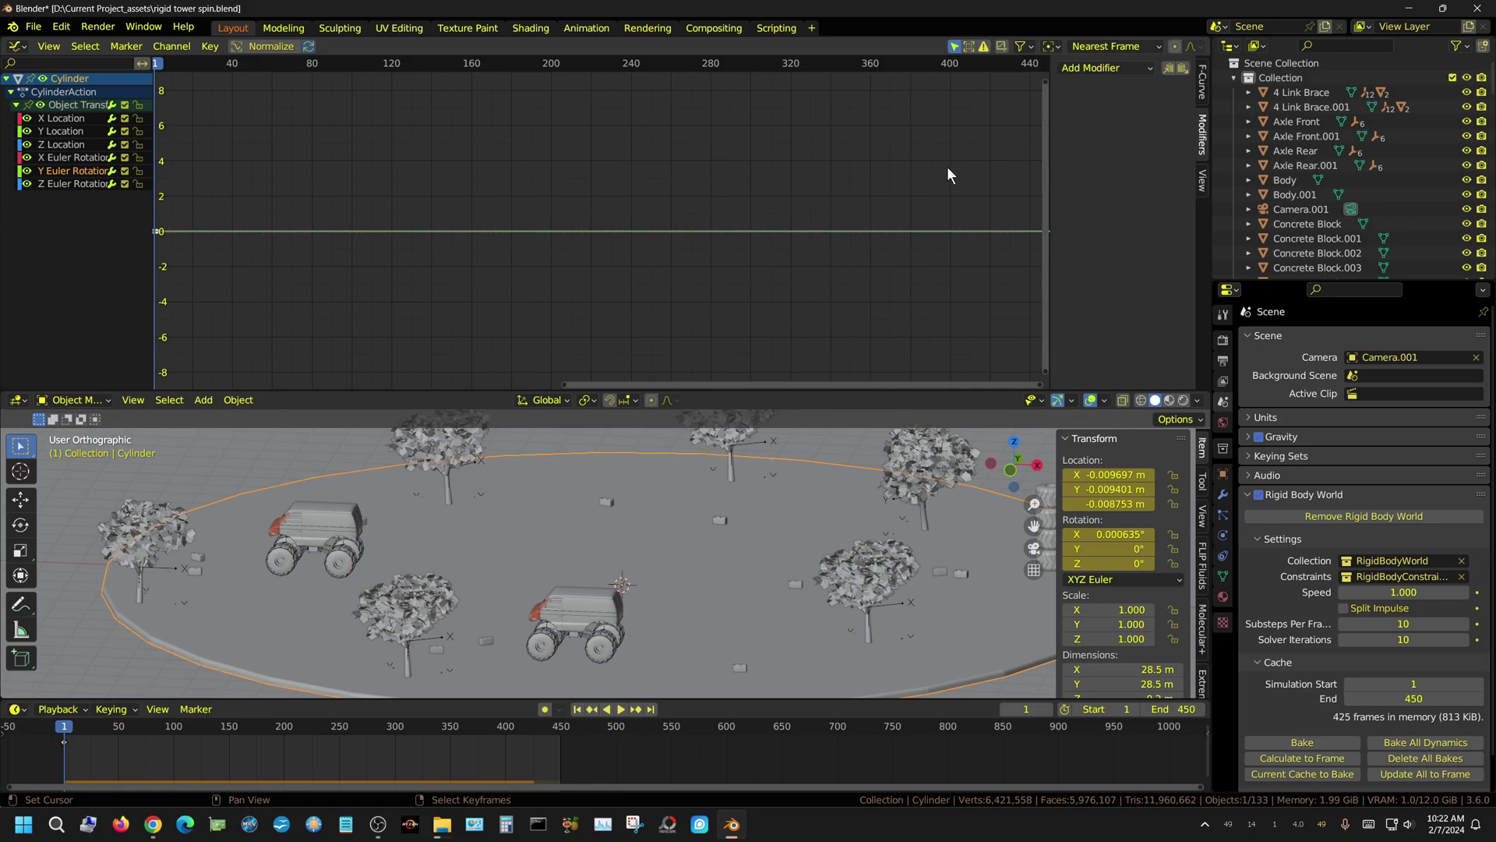
click(1123, 67)
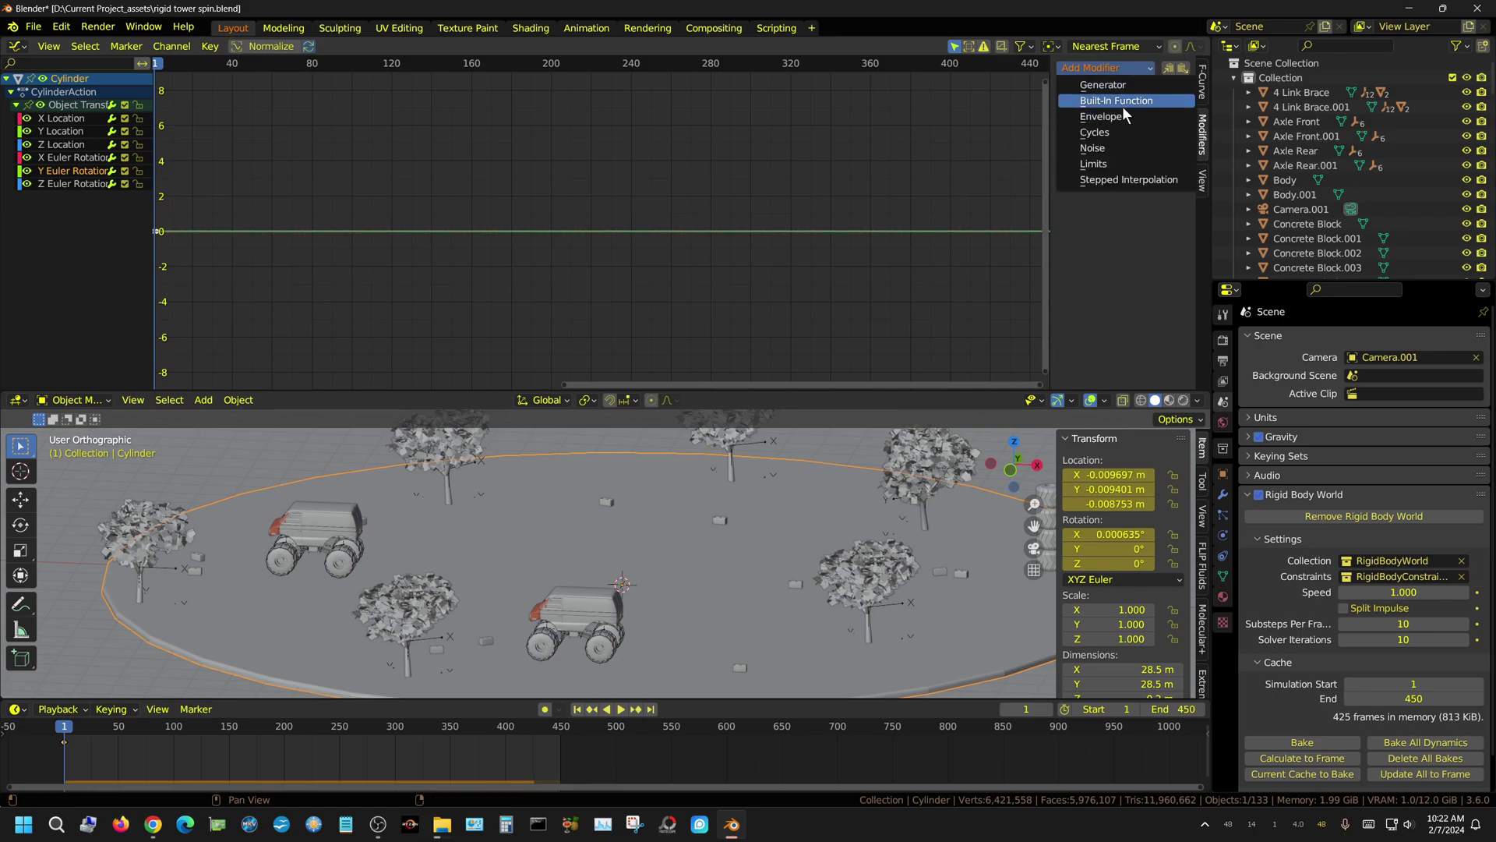
click(1101, 149)
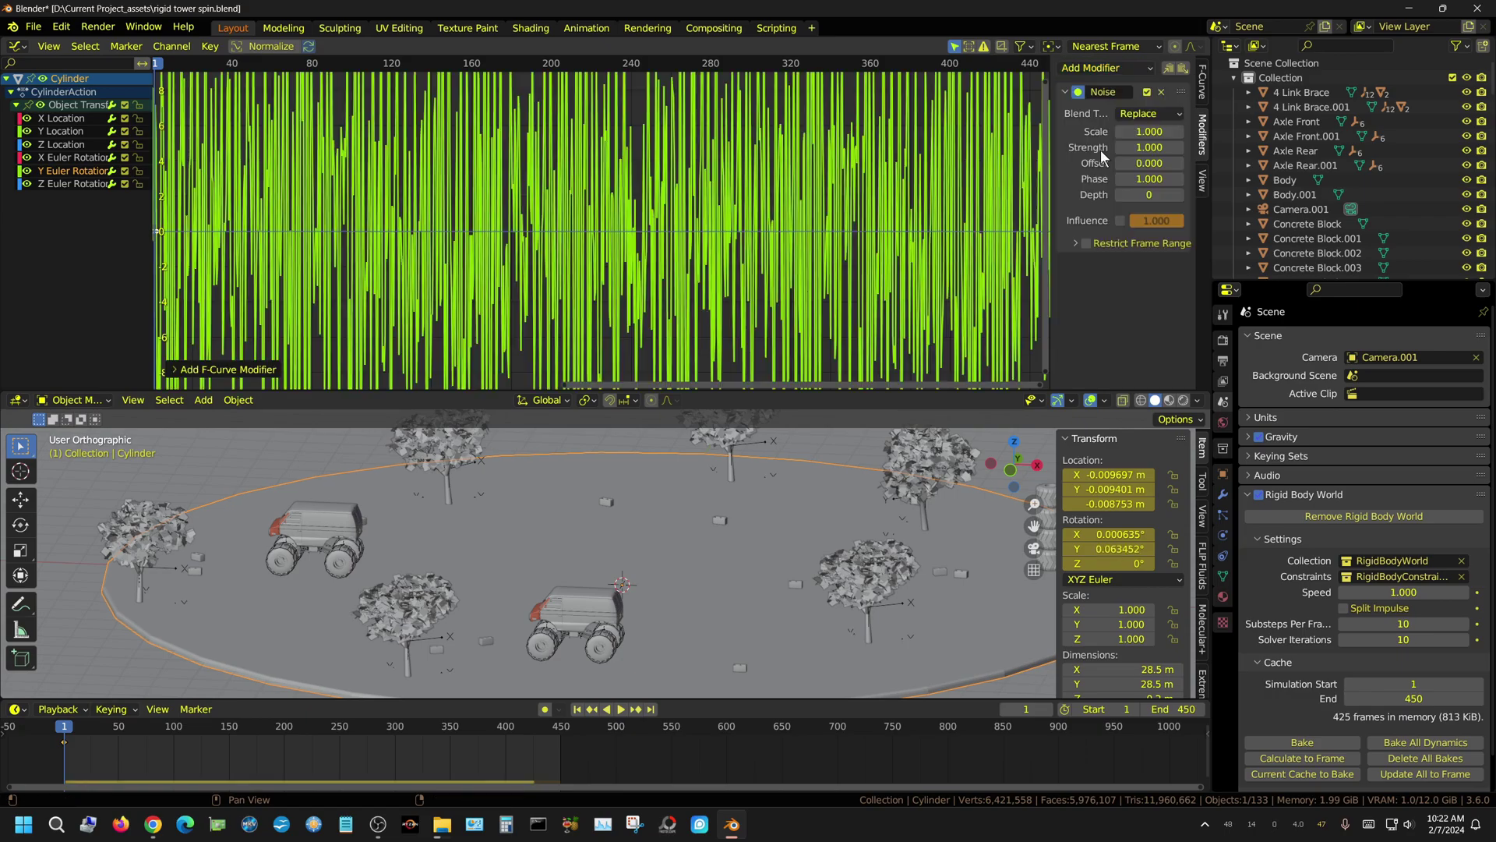
Set the Y rotation noise to Strength 0.01 and Scale 5, then preview it
click(1148, 147)
key(Return)
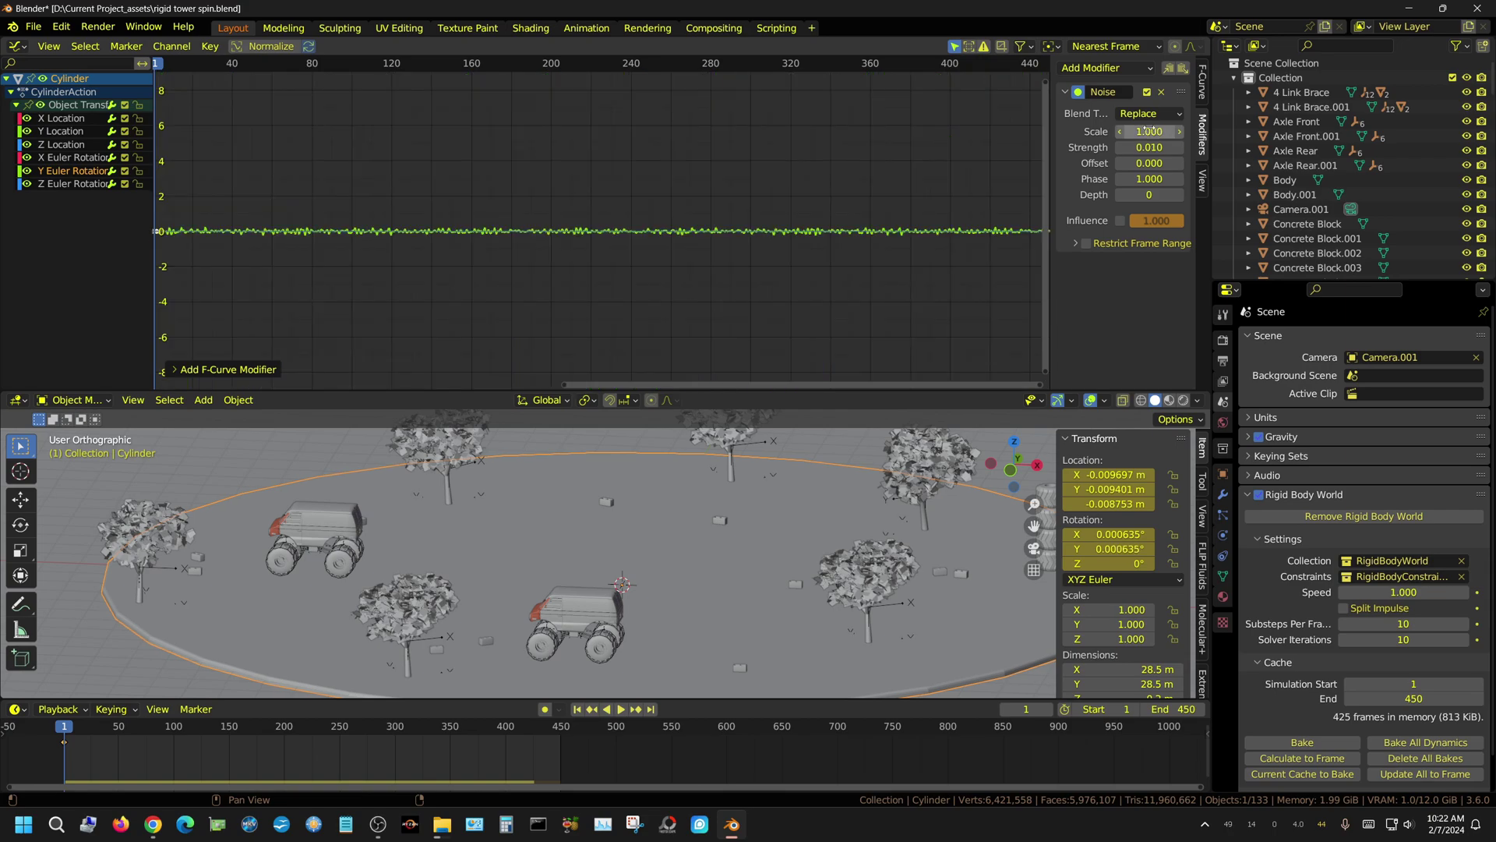
click(1149, 132)
text(5)
key(Return)
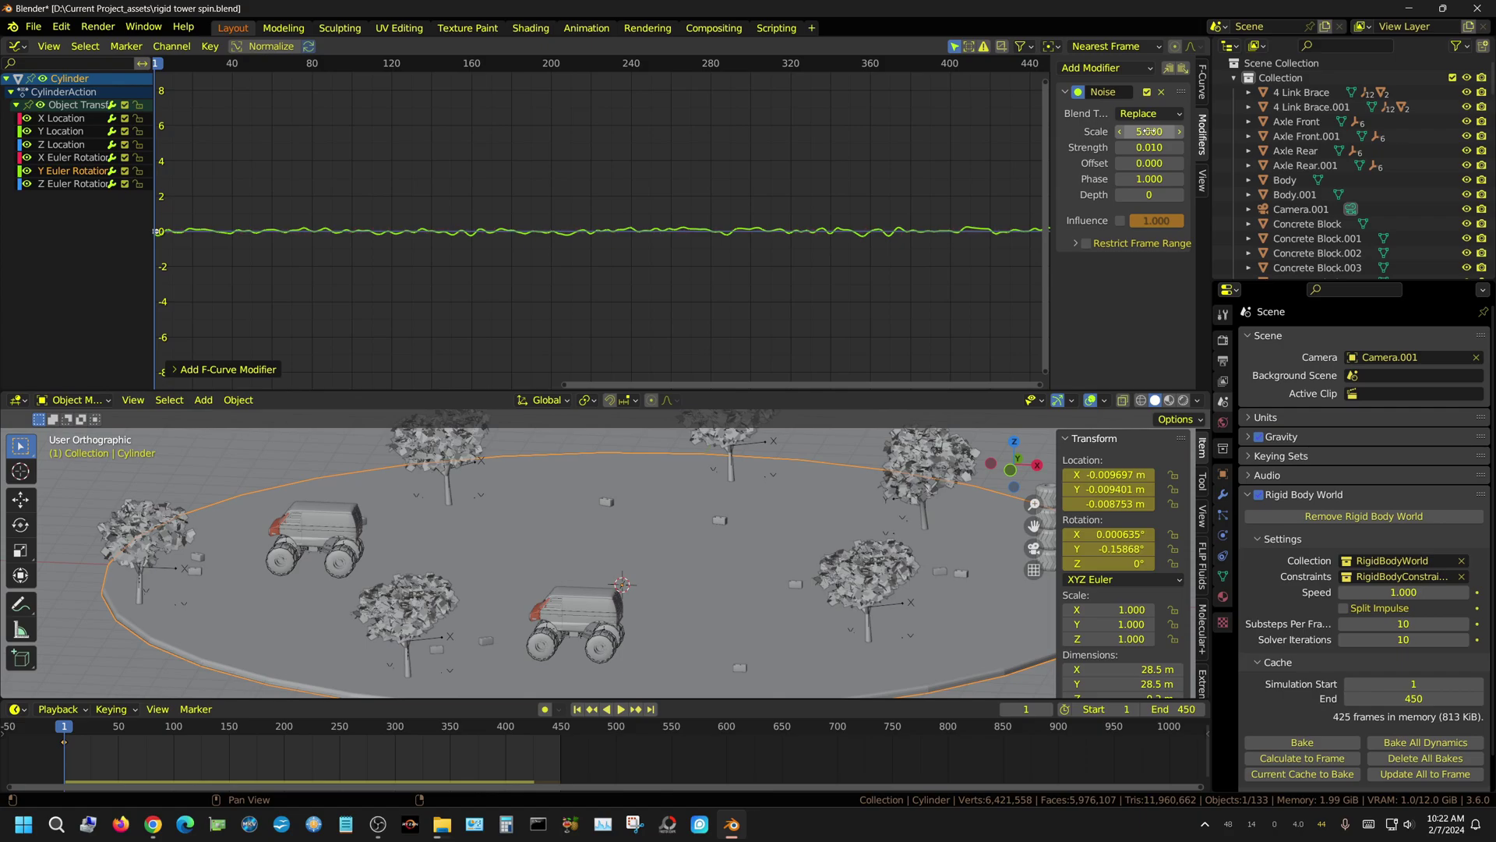
click(621, 709)
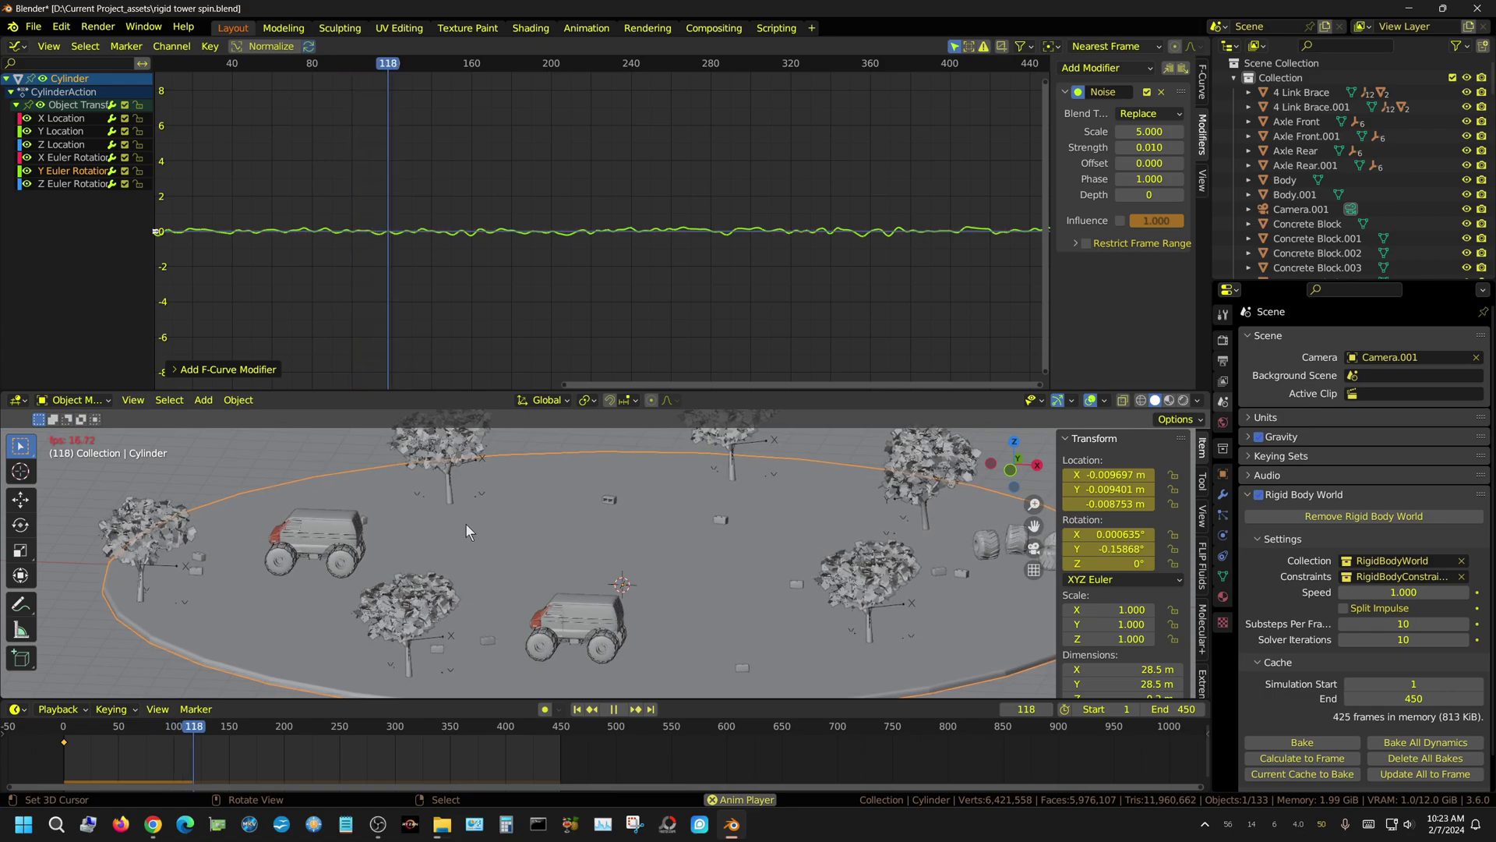
Stop and rewind, then add a Noise modifier to the Z Euler Rotation curve
click(612, 708)
click(578, 710)
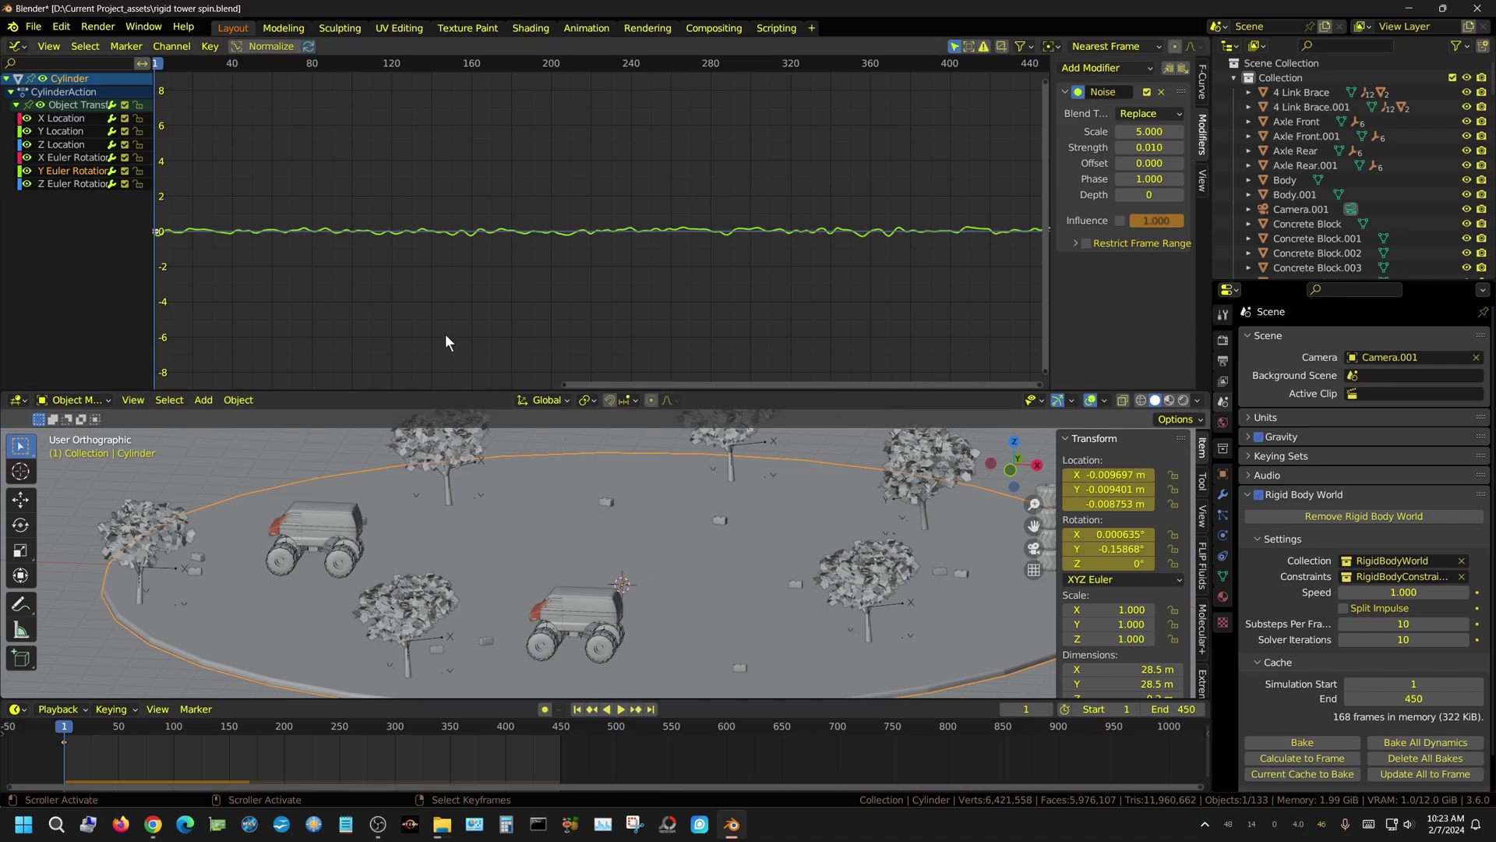
click(80, 184)
click(1127, 68)
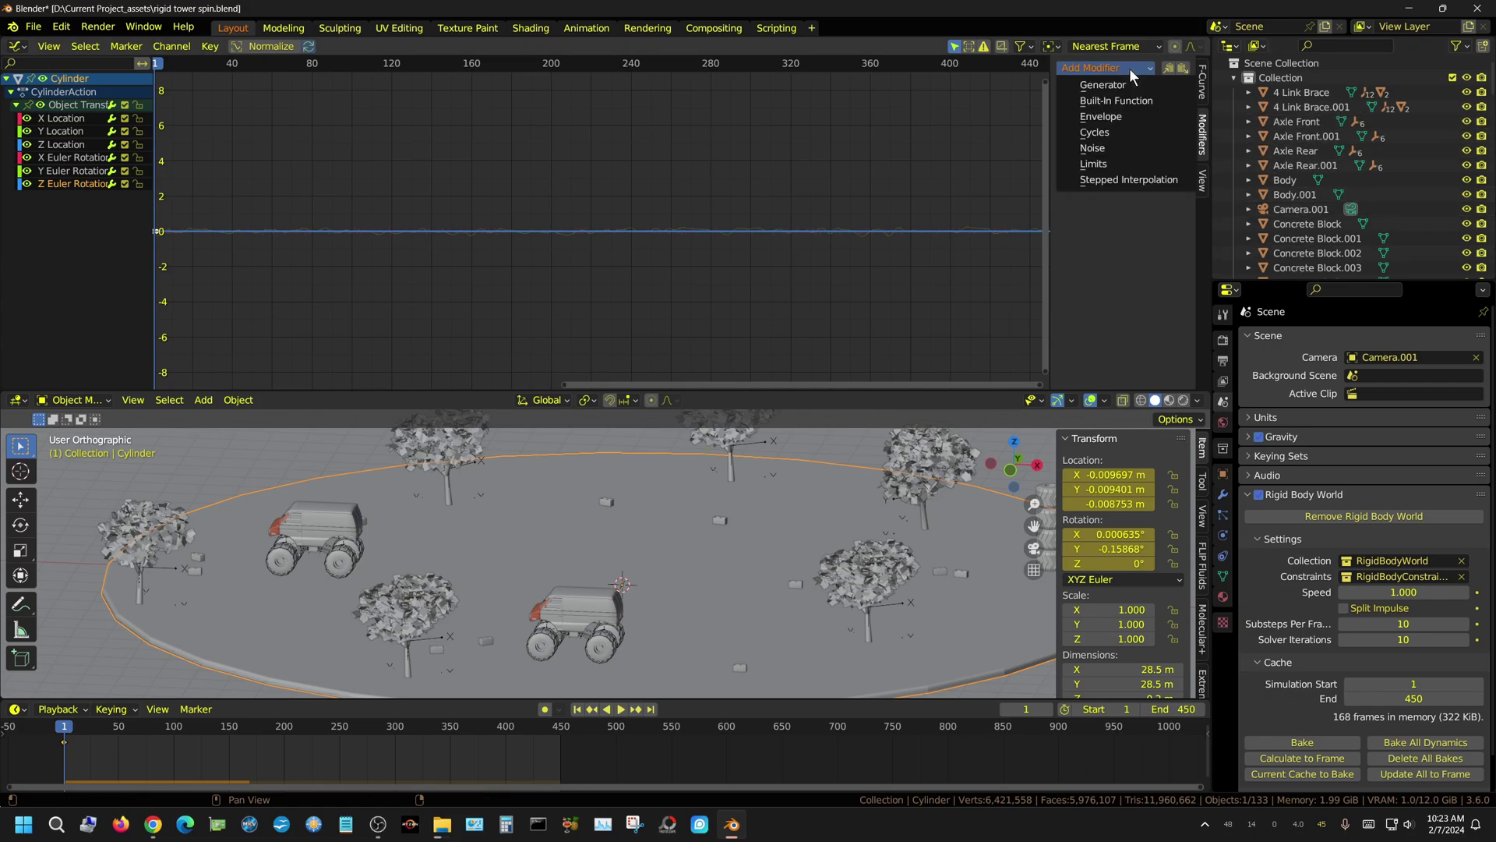
click(1110, 148)
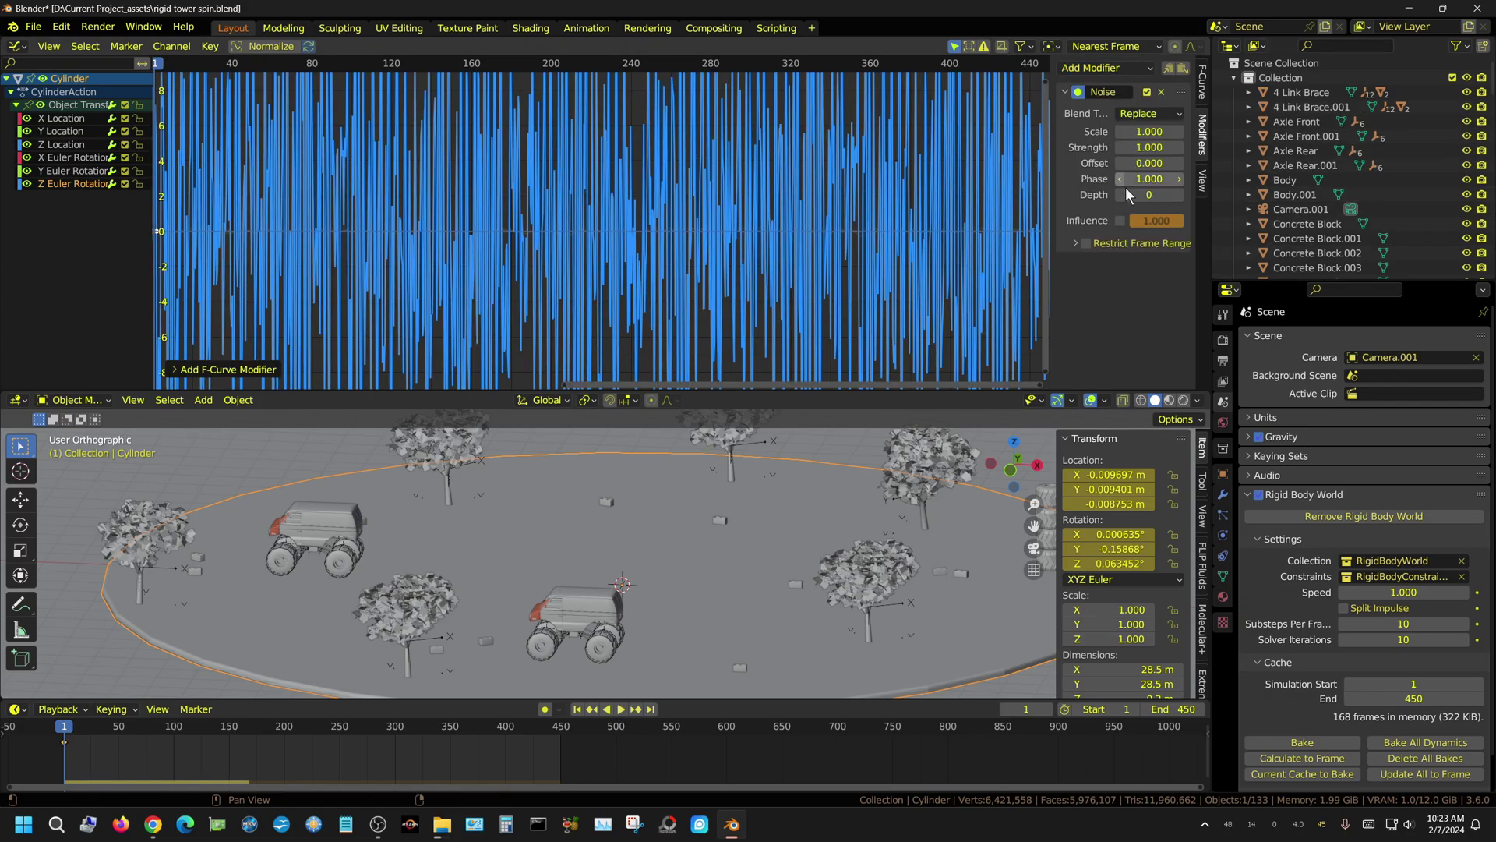
Set the Z rotation noise to Scale 4 and Strength 0.0075, then play it back
click(1148, 132)
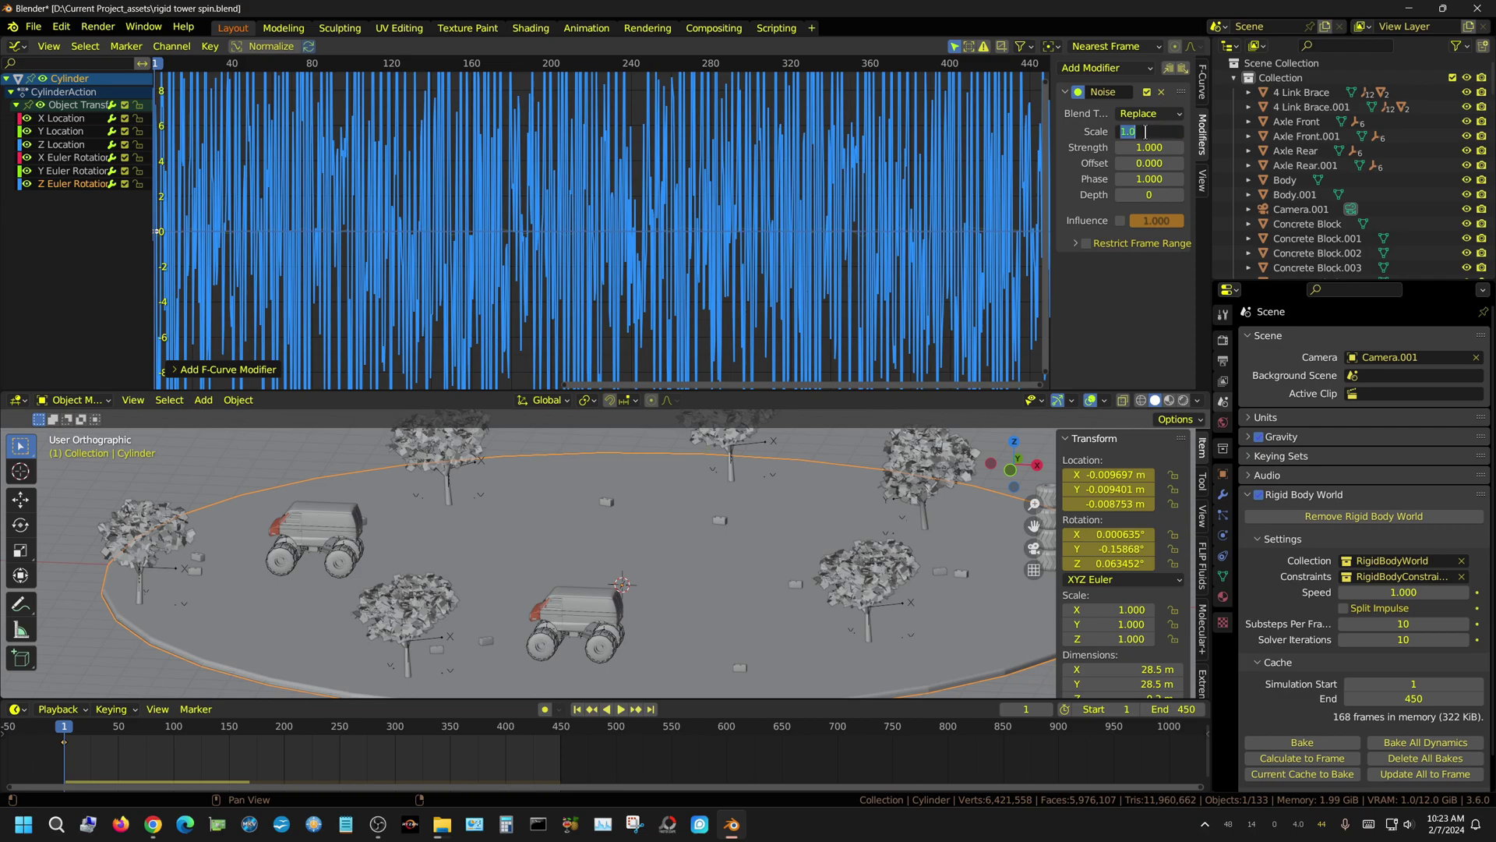
key(Return)
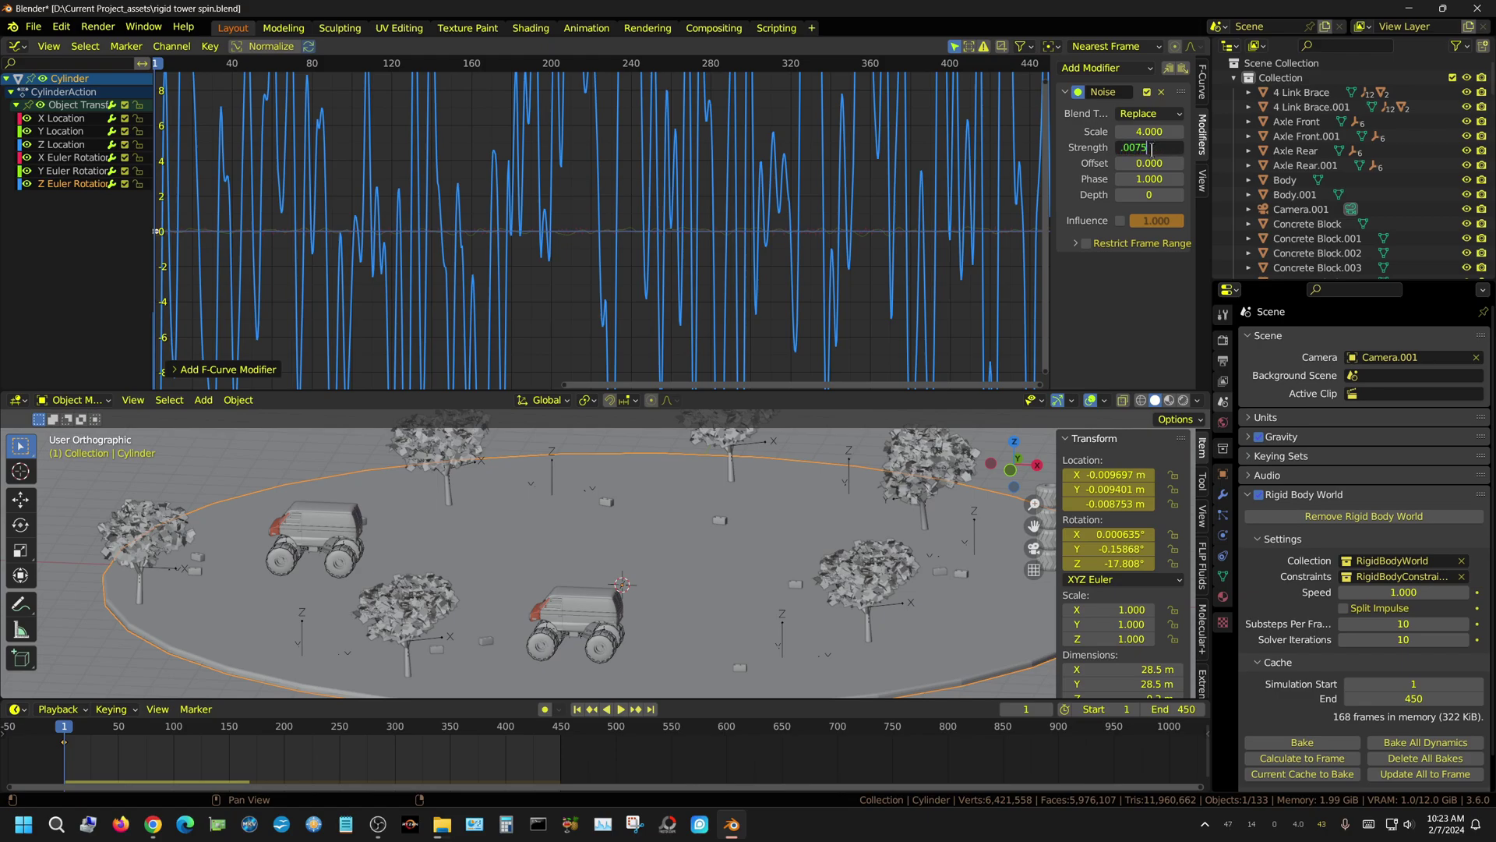
key(Return)
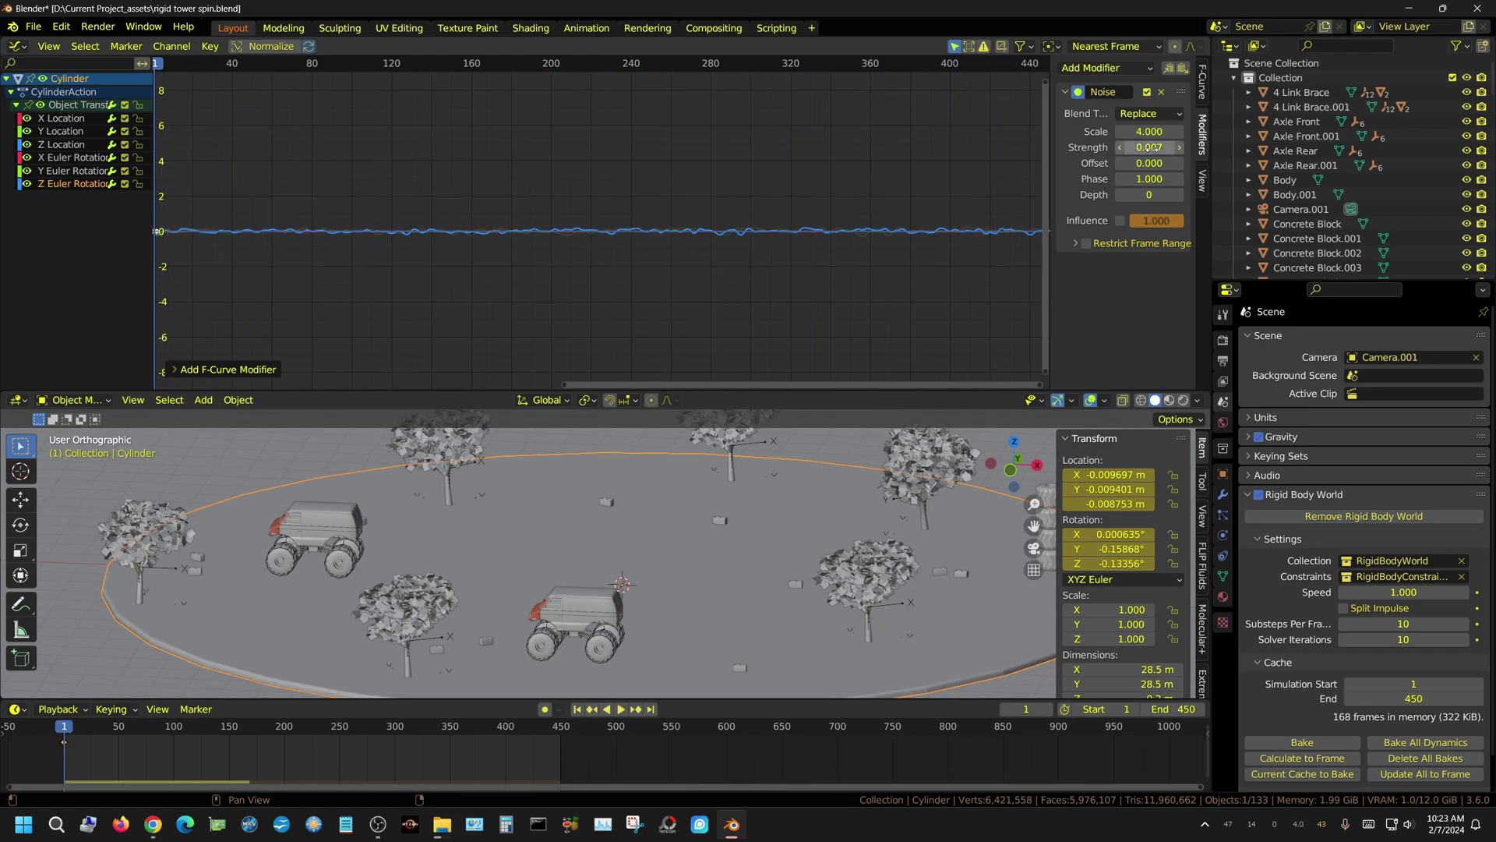
click(622, 709)
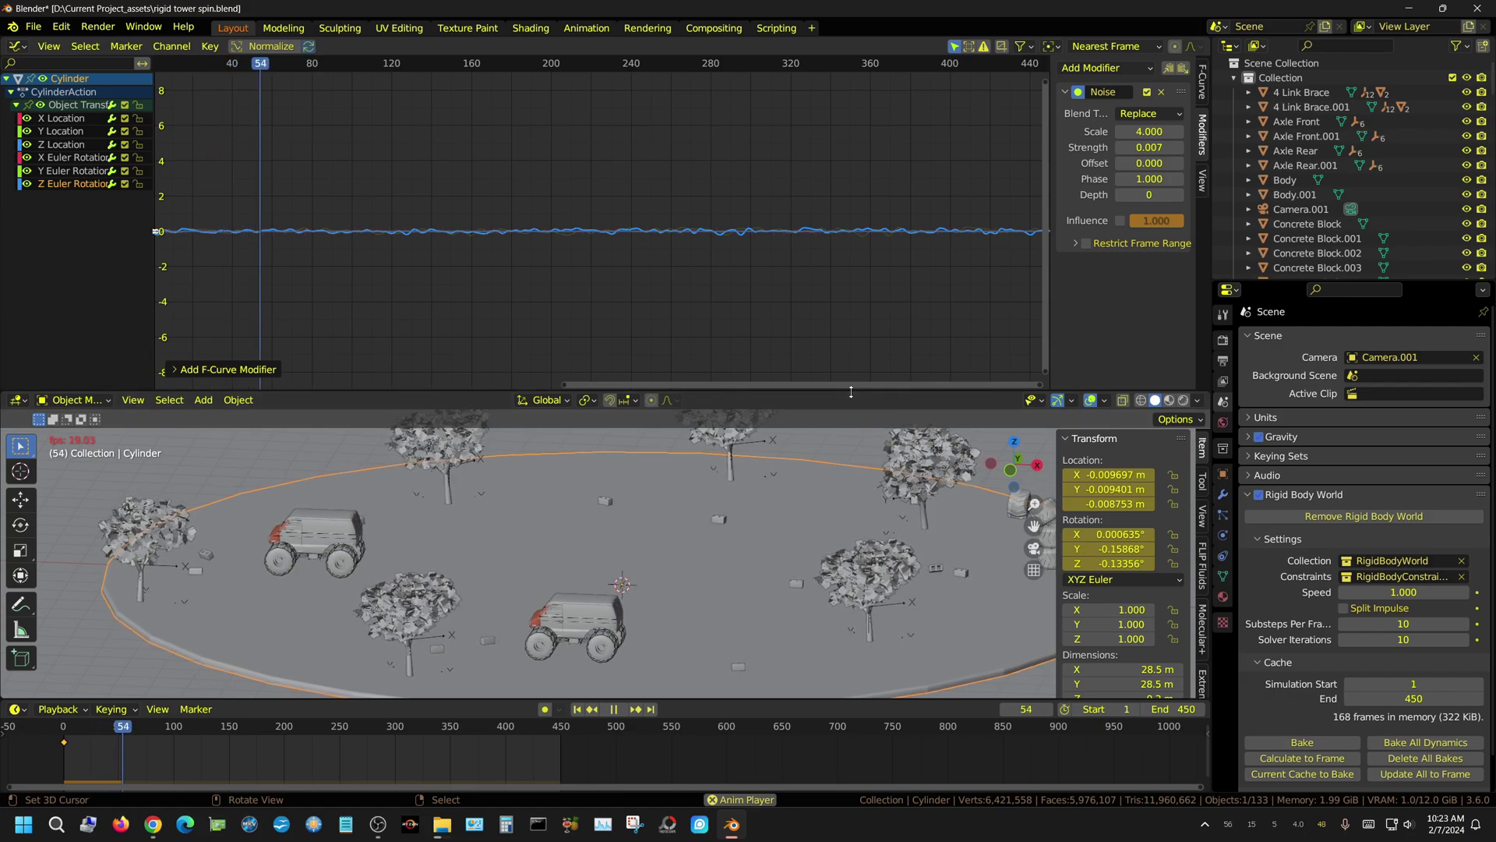
Enlarge the 3D view through the scene camera, then stop playback and rewind to frame 1
drag(849, 391, 857, 162)
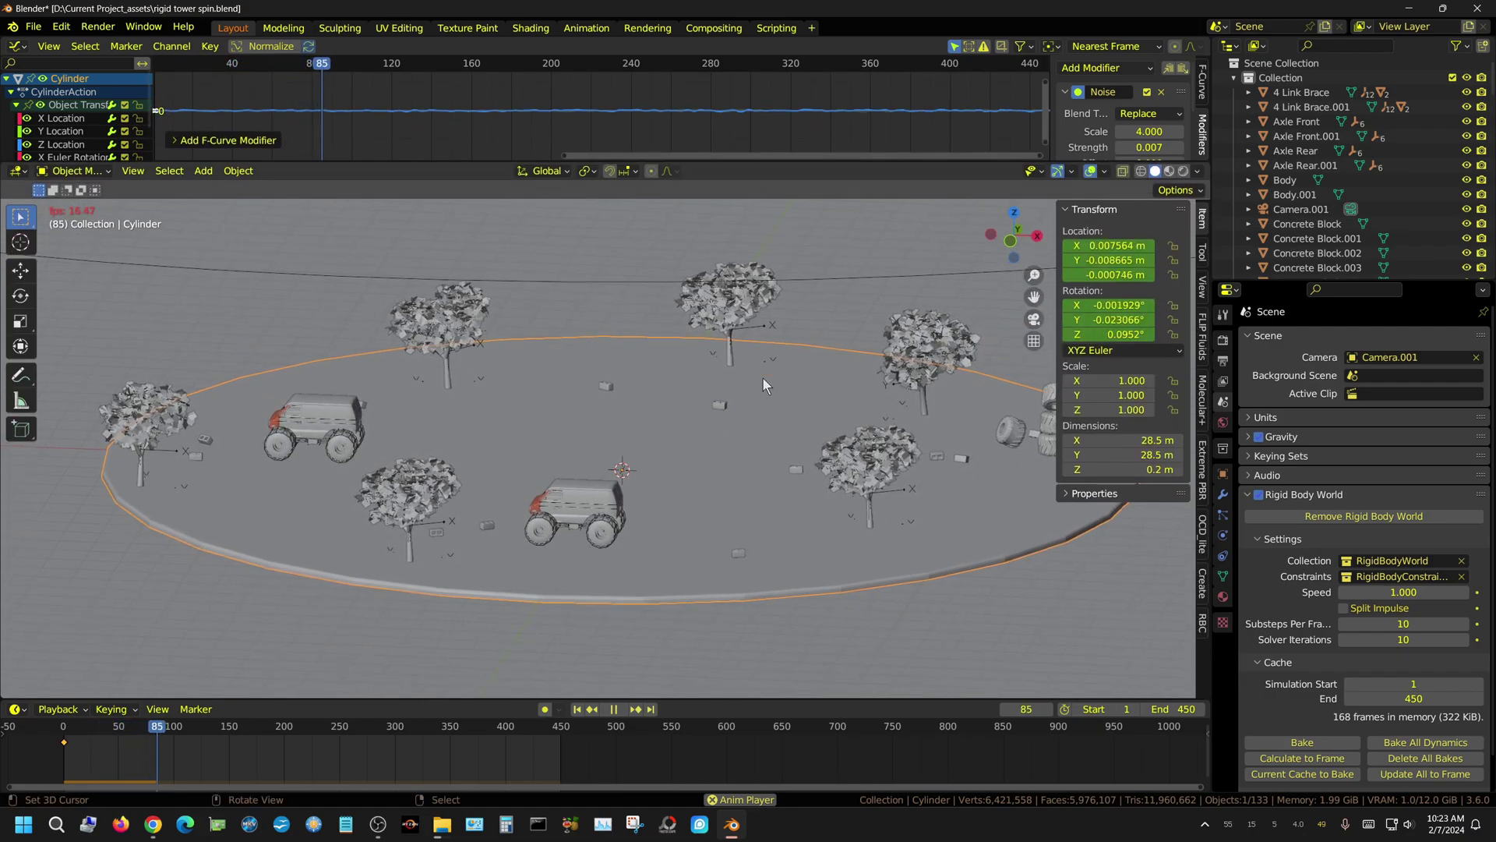
key(KP_0)
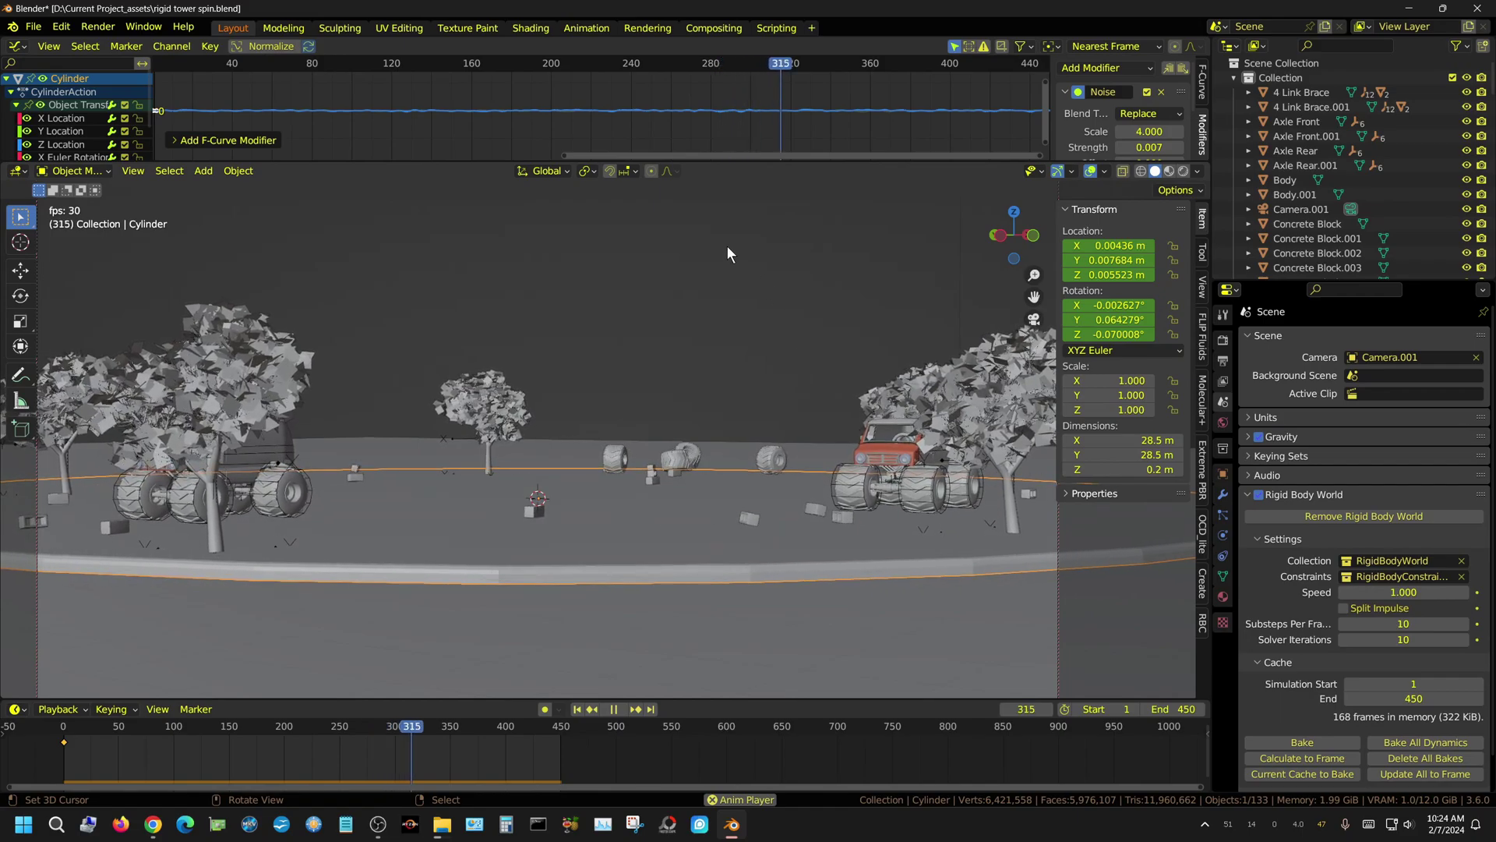
click(618, 709)
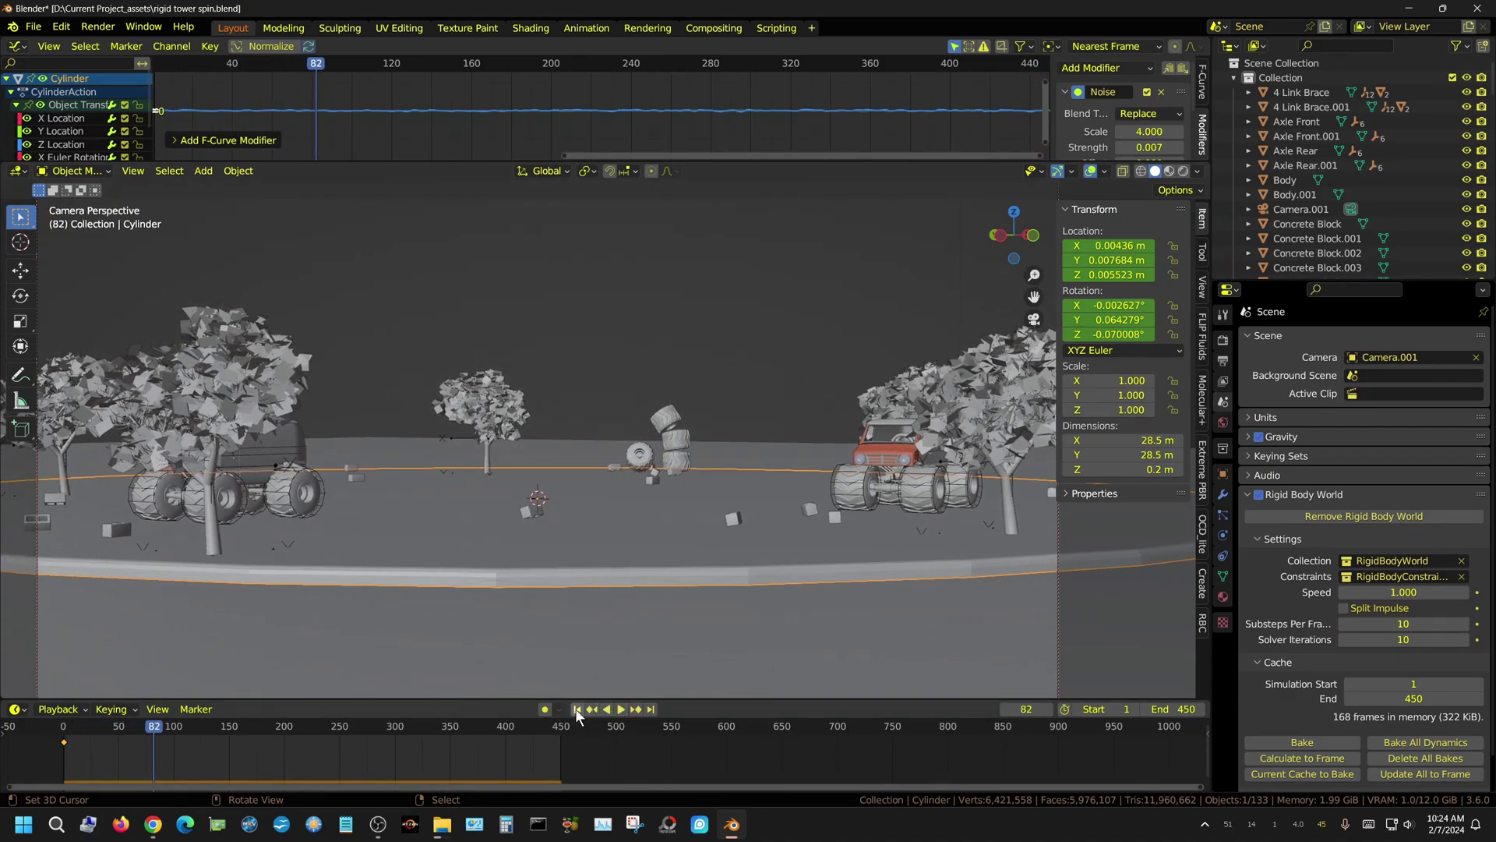
click(576, 709)
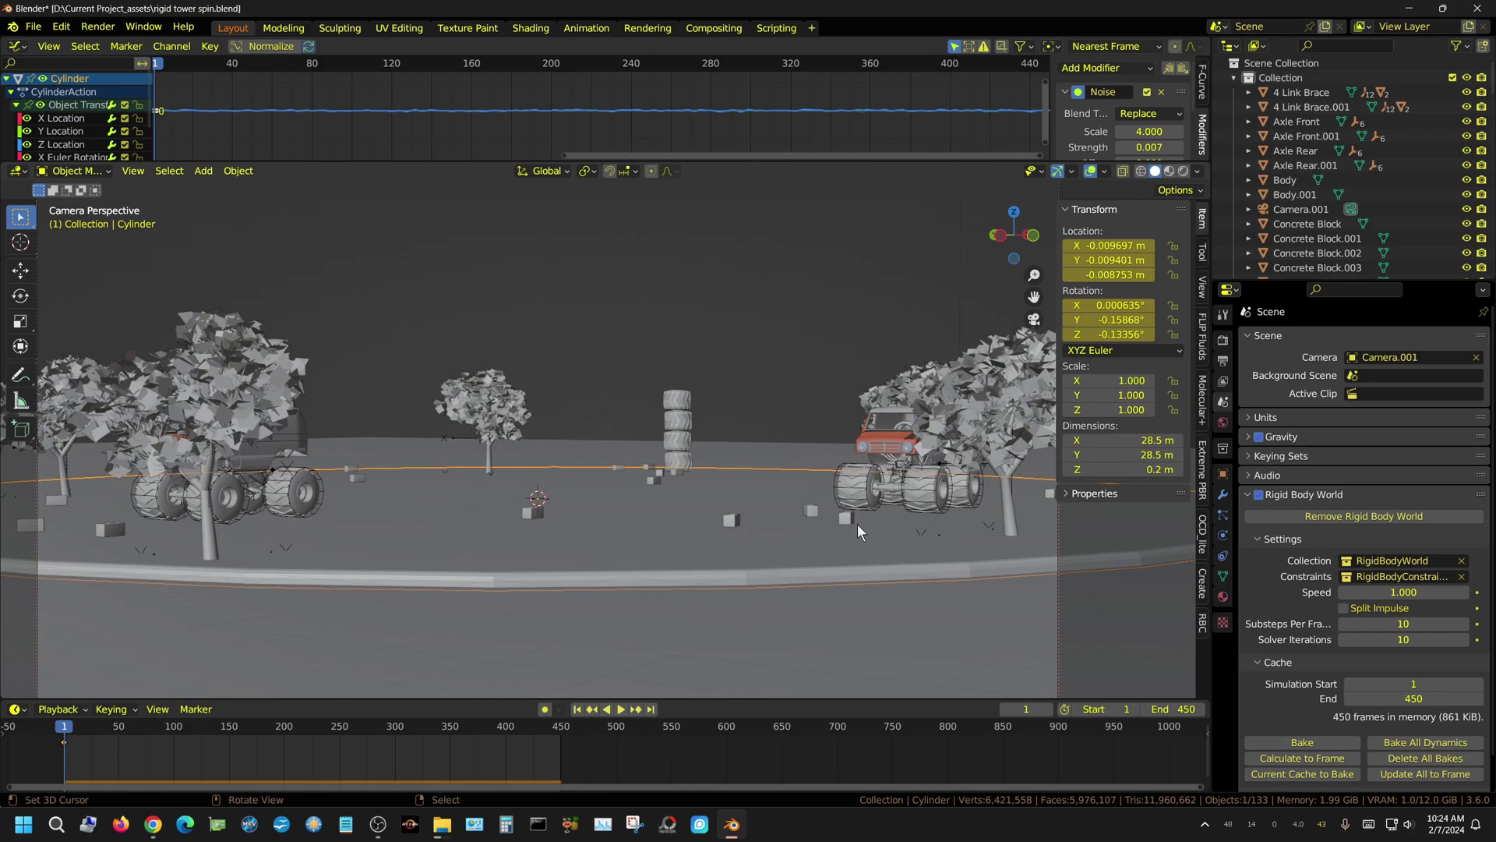
Show the Cylinder's physics settings, delete its keyframes and test the simulation without shaking
click(1222, 535)
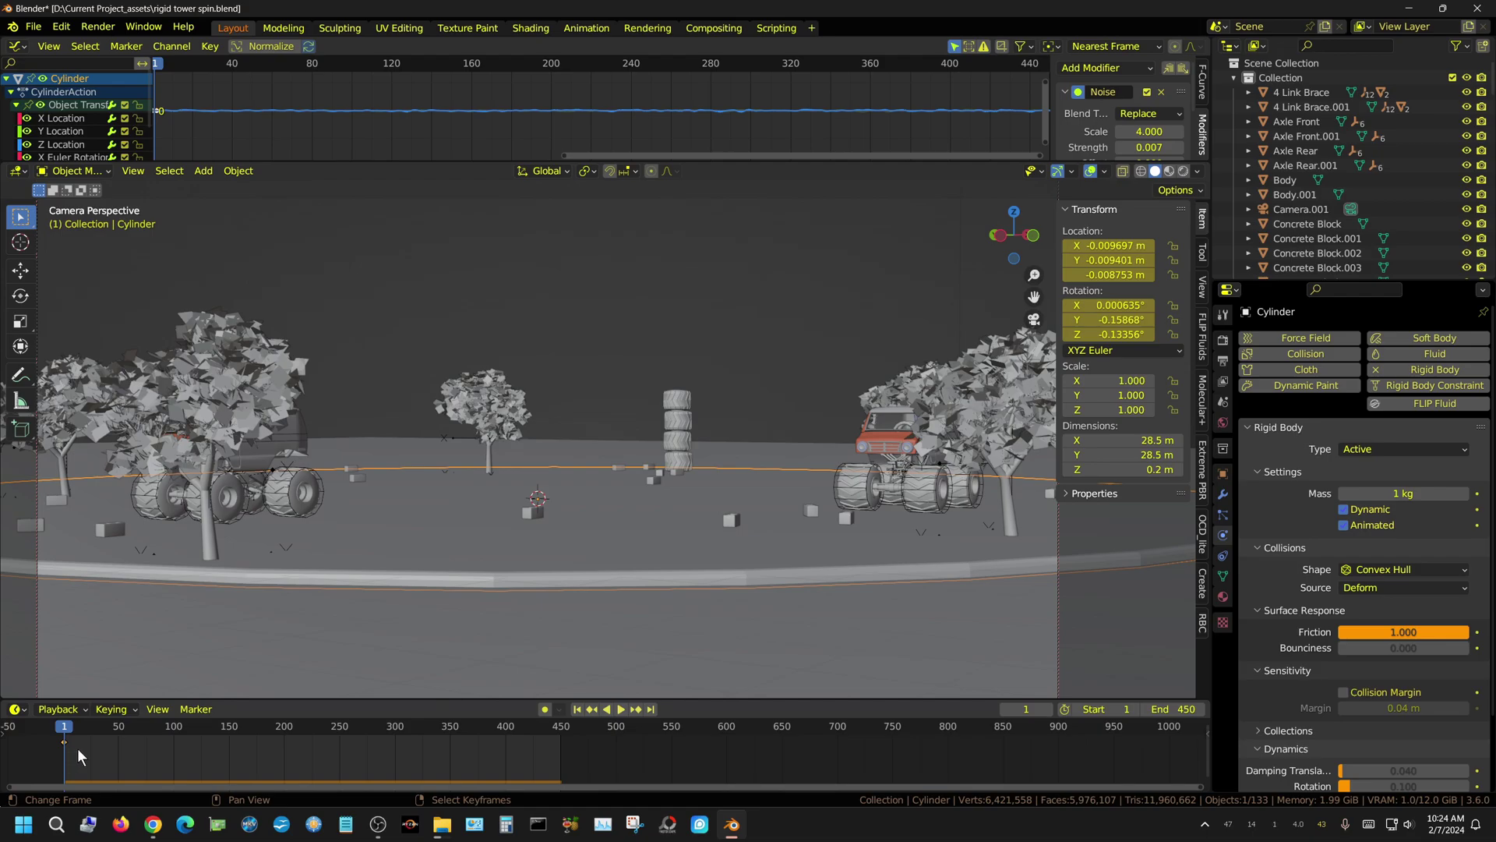
key(Delete)
click(621, 710)
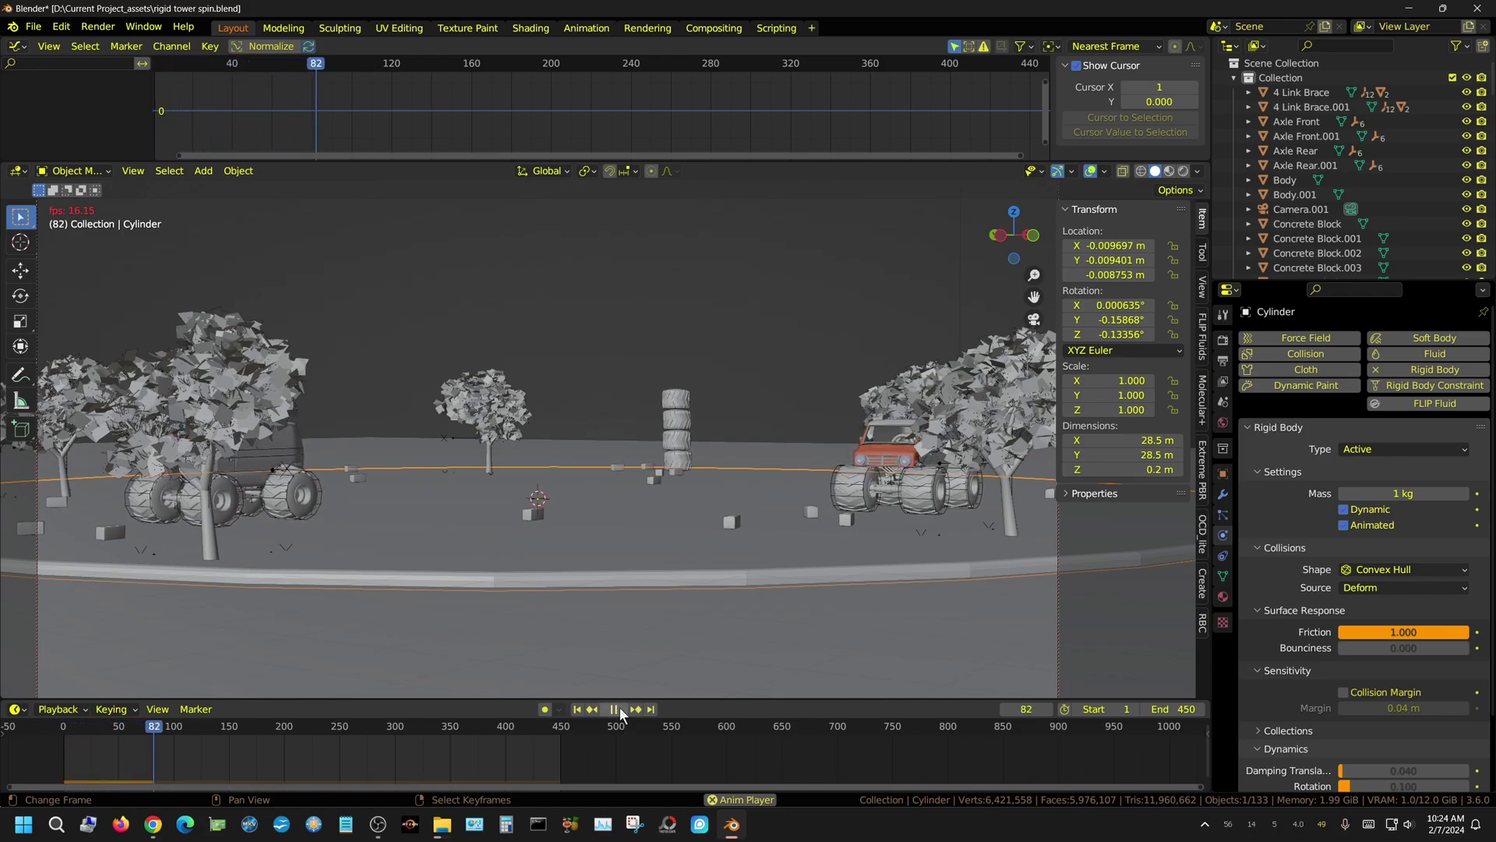
click(615, 709)
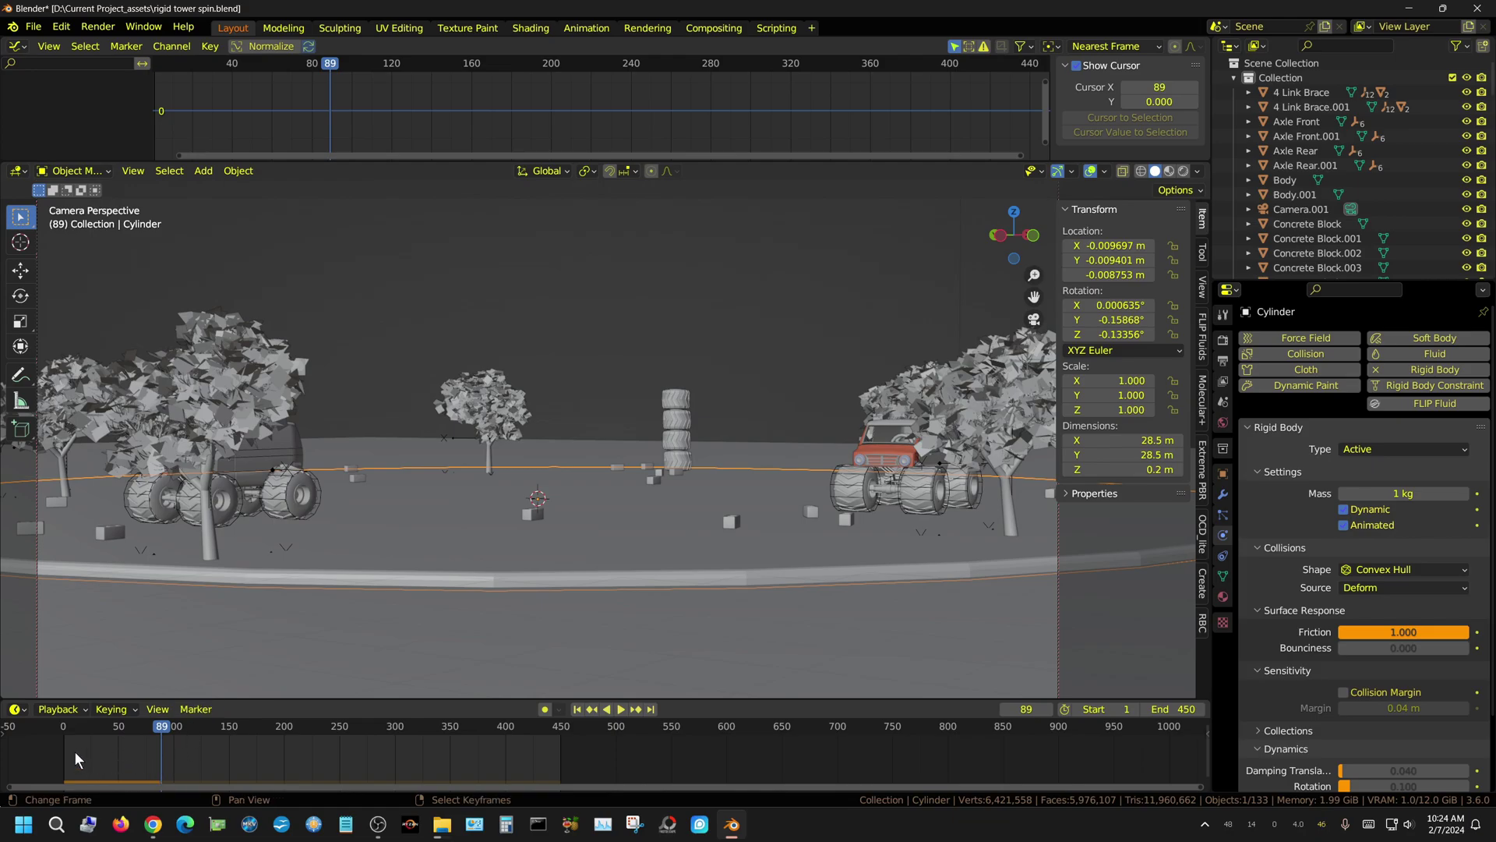
click(577, 709)
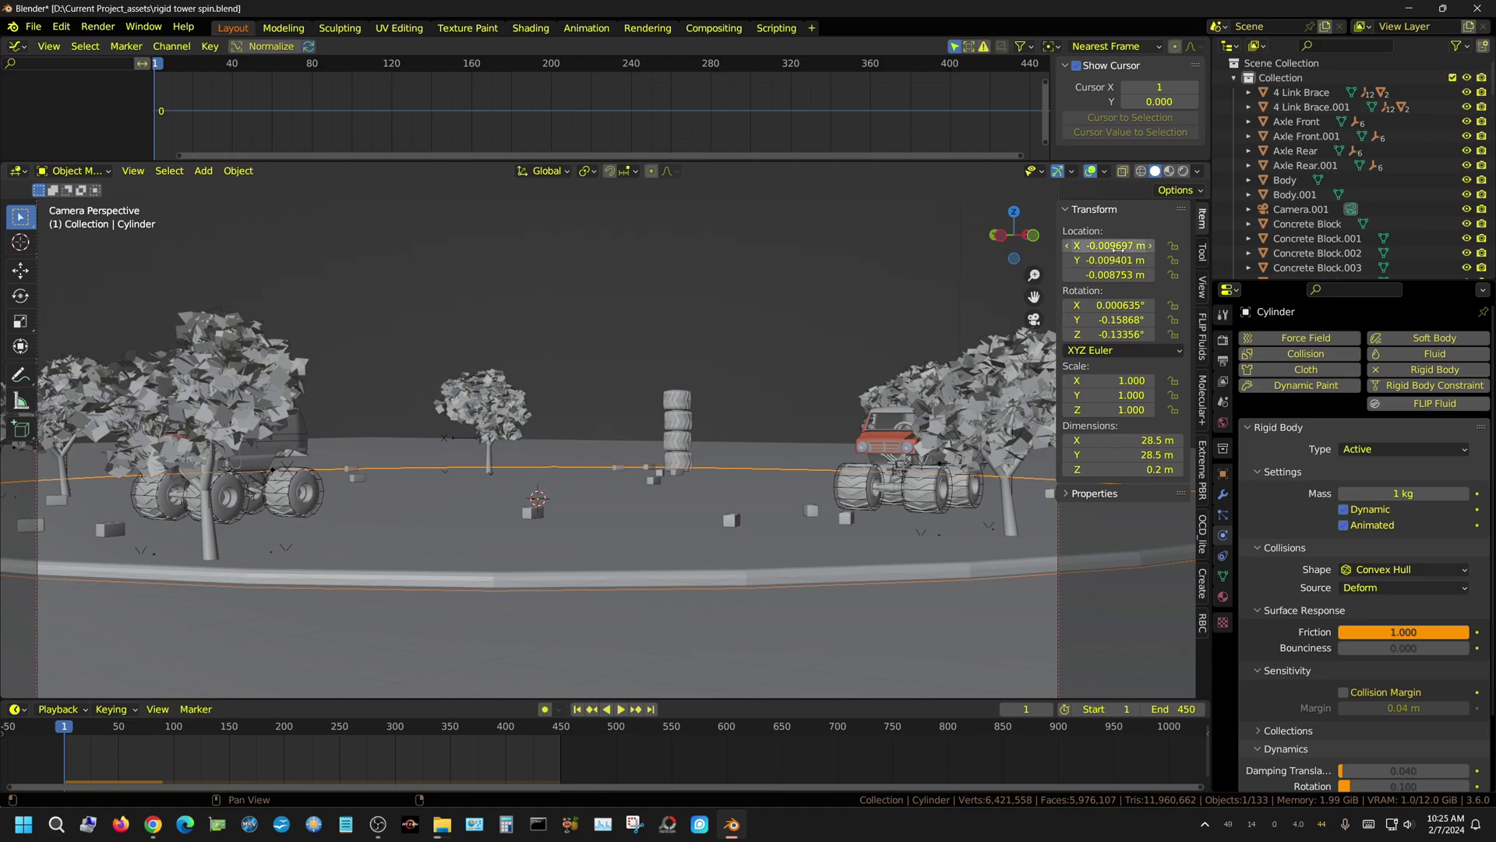
Re-keyframe the Cylinder's location and rotation, inspect its channels, then restore the noise animation
key(i)
key(i)
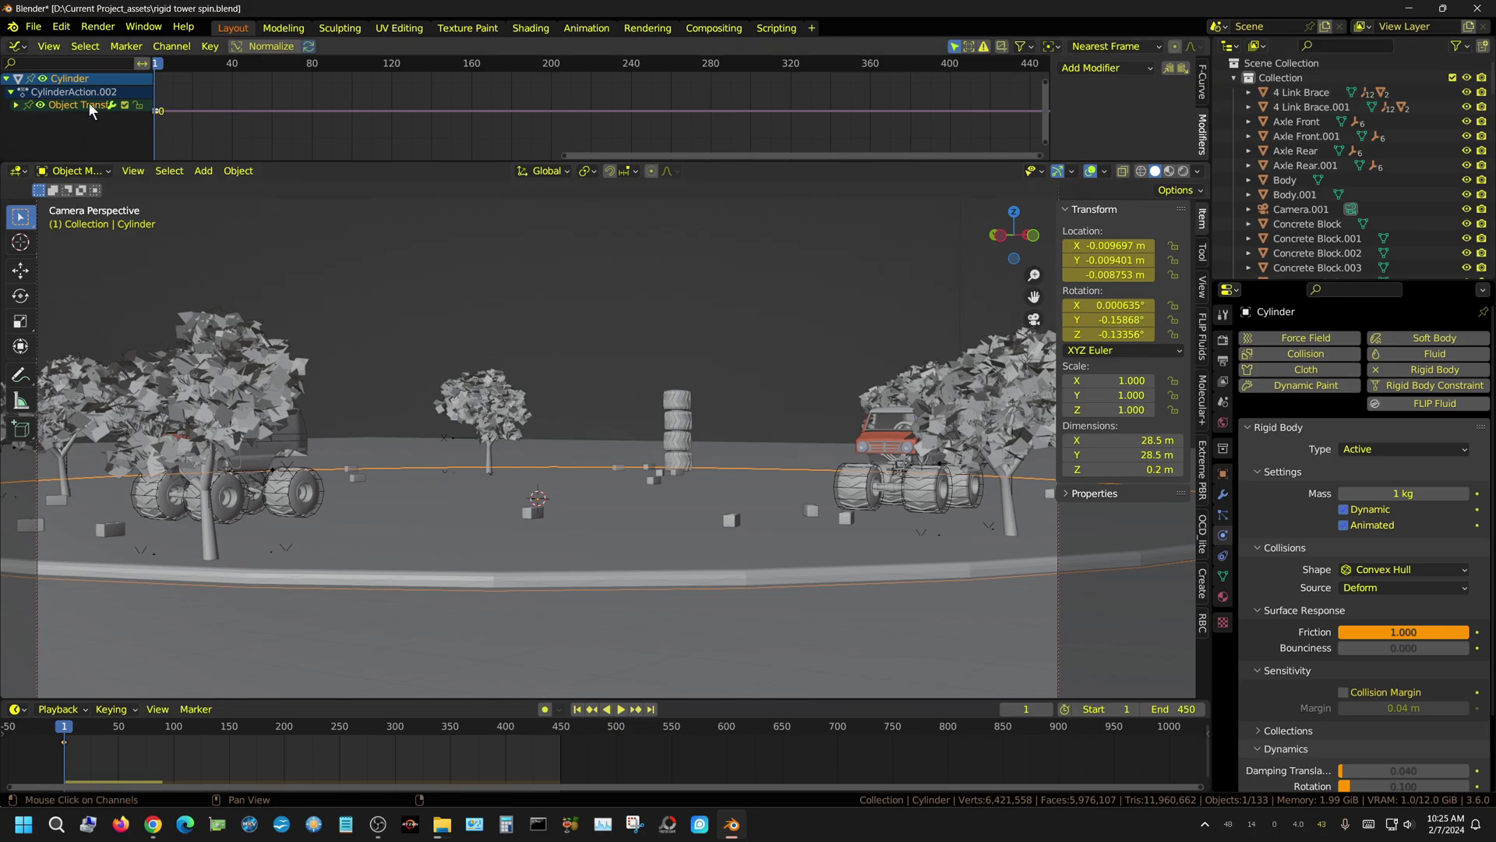
click(16, 105)
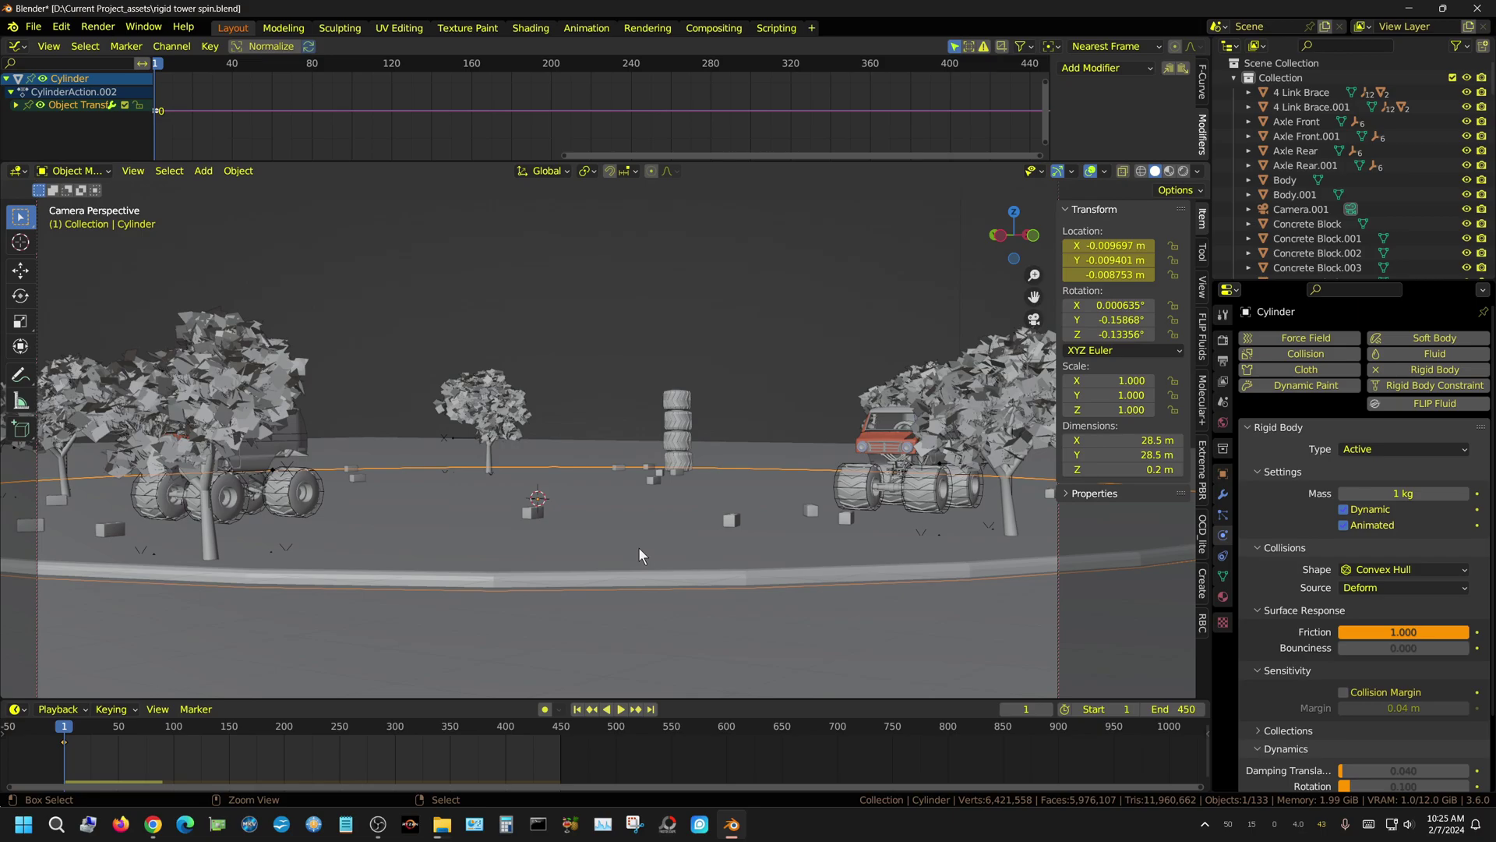
click(16, 105)
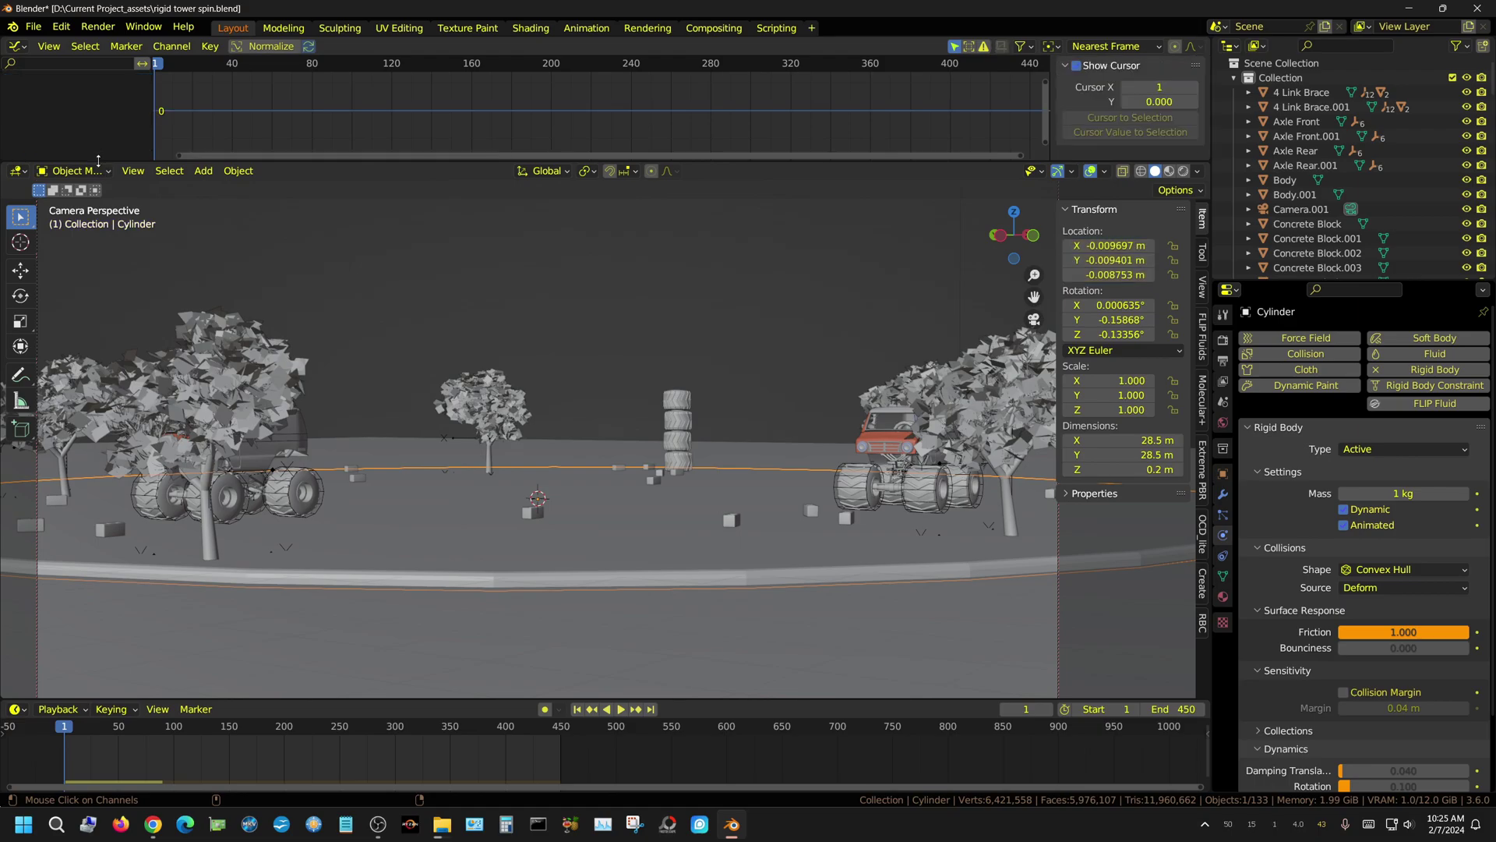
key(ctrl+shift+z)
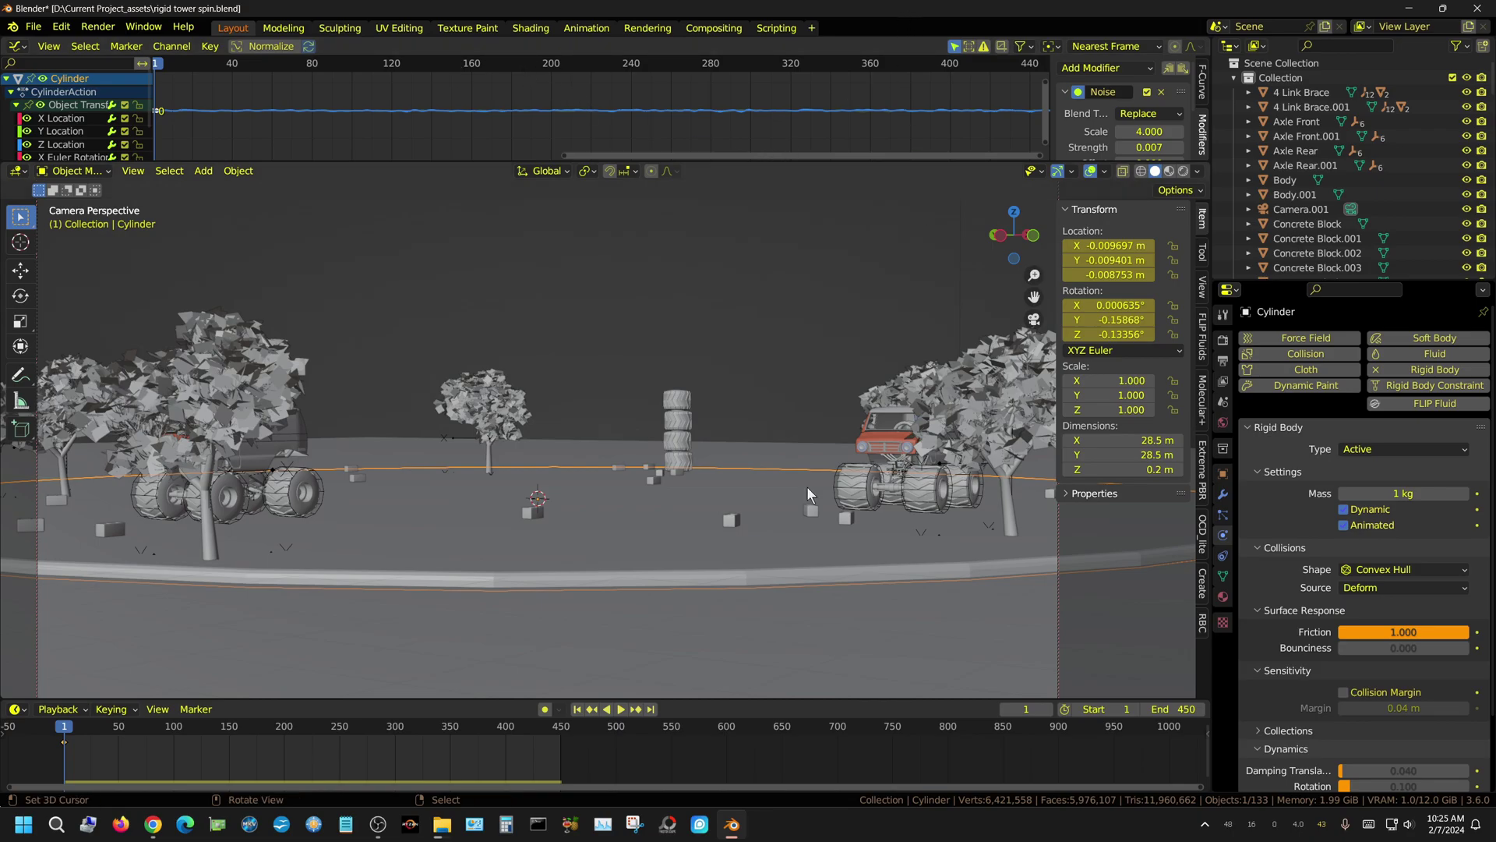
Pause the shaking simulation at frame 67 and select the toppling tire and small tree
click(617, 709)
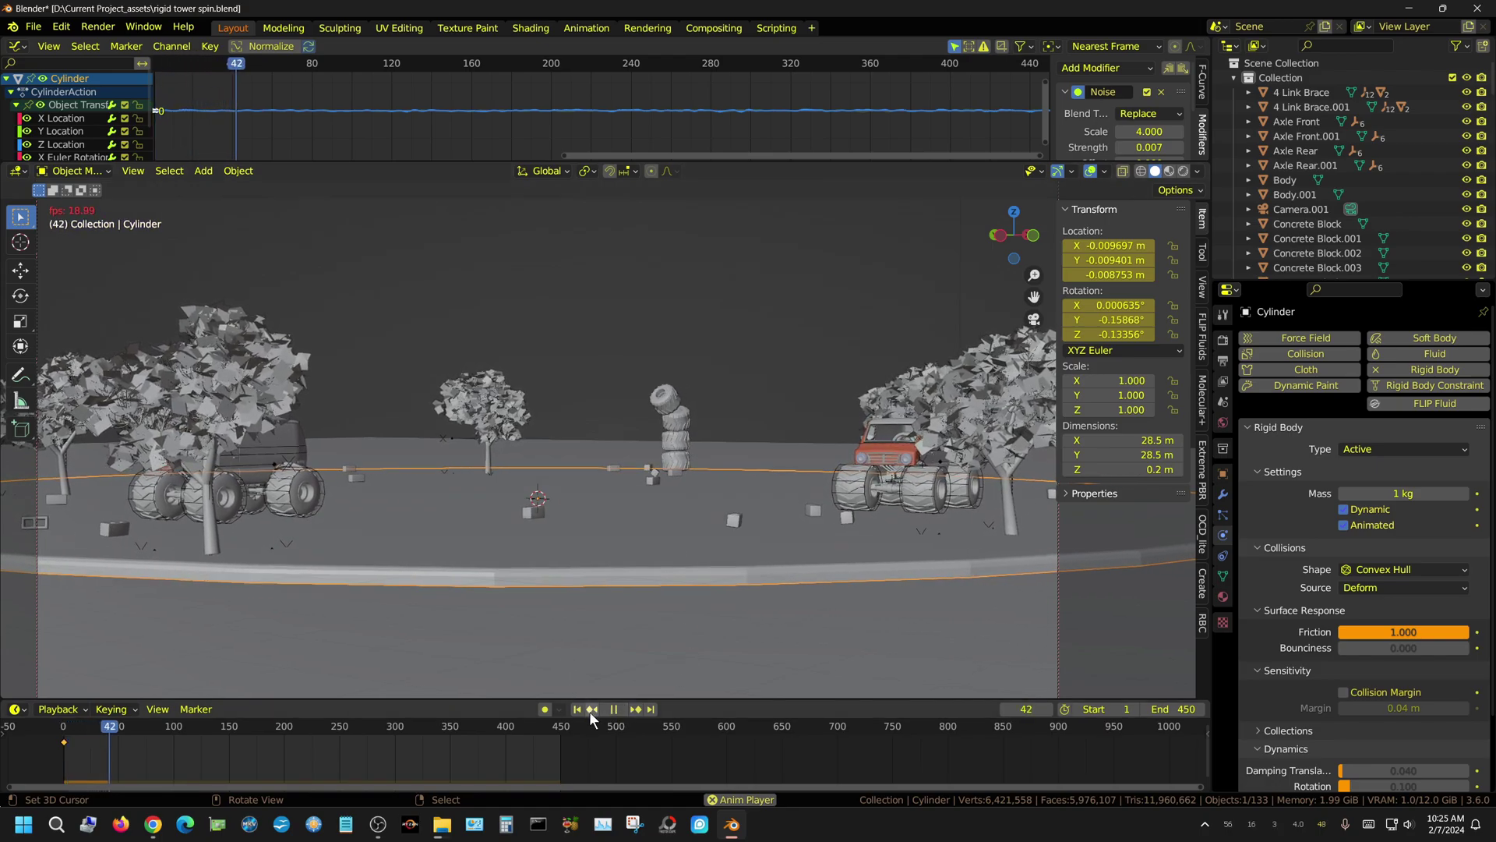
click(614, 709)
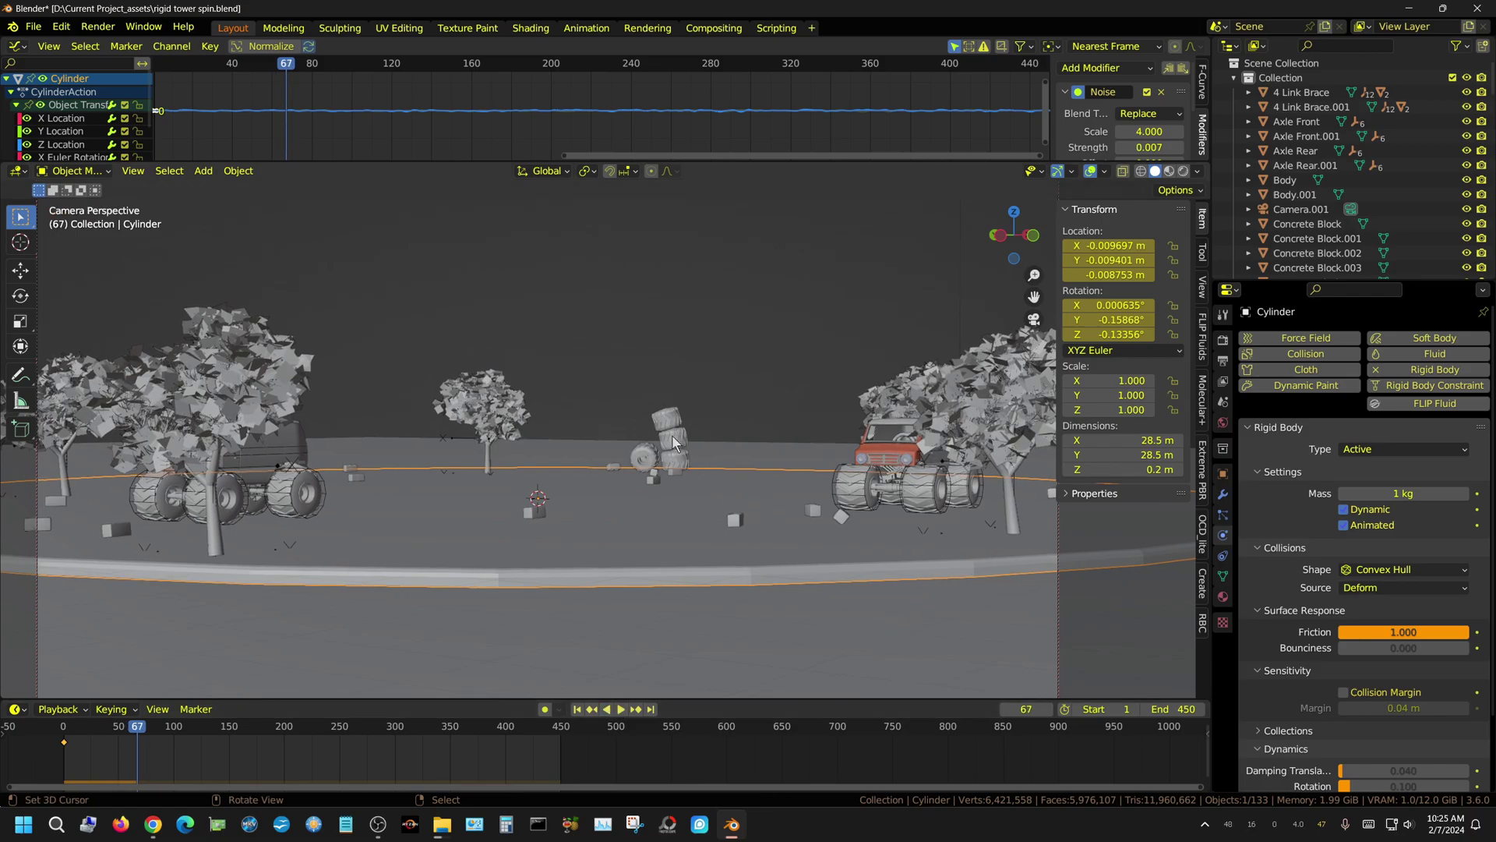
key(alt+i)
click(662, 427)
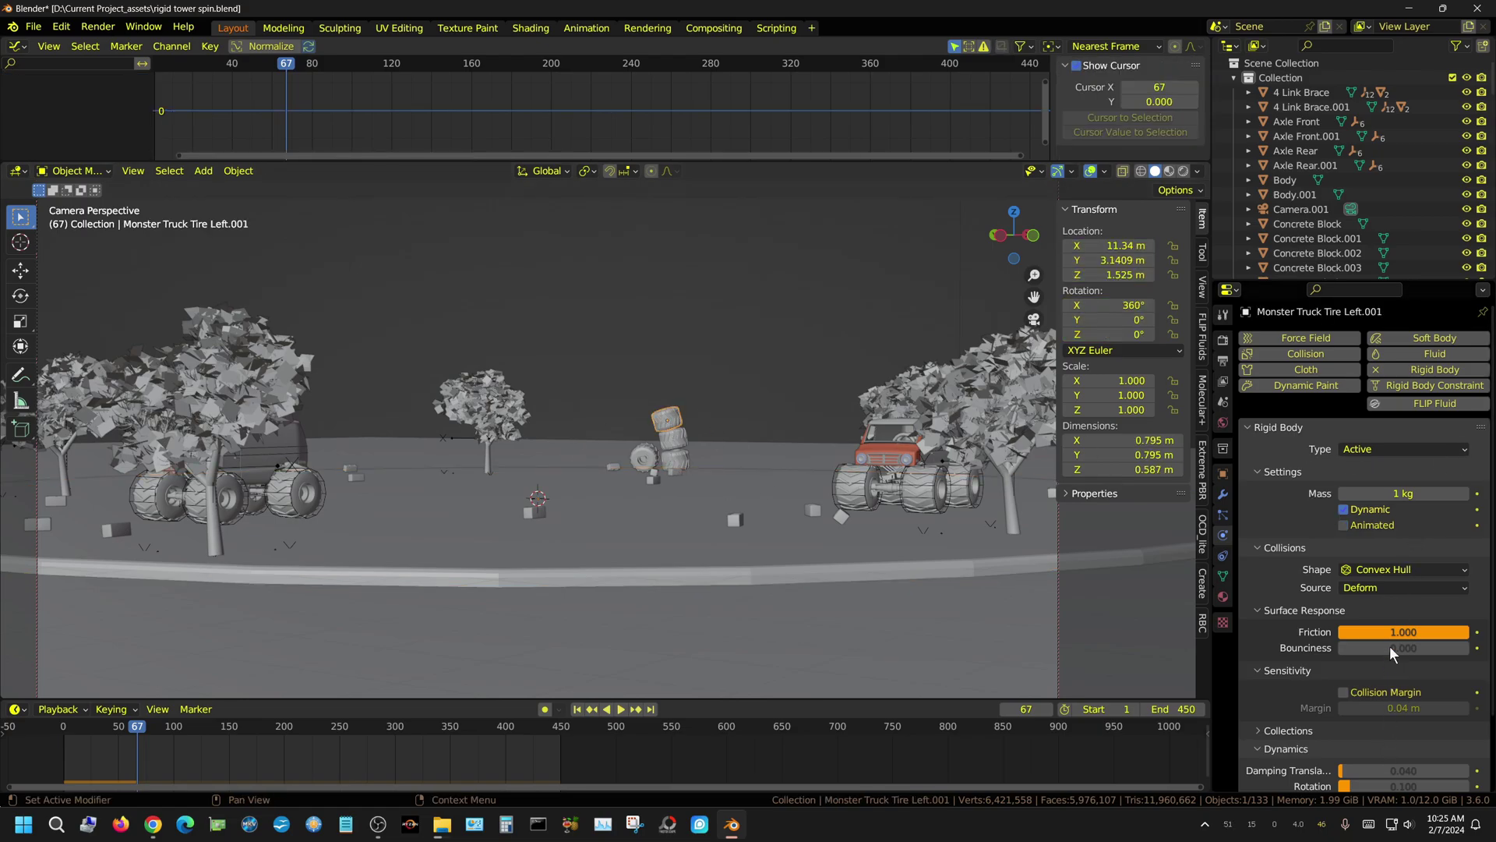
click(487, 468)
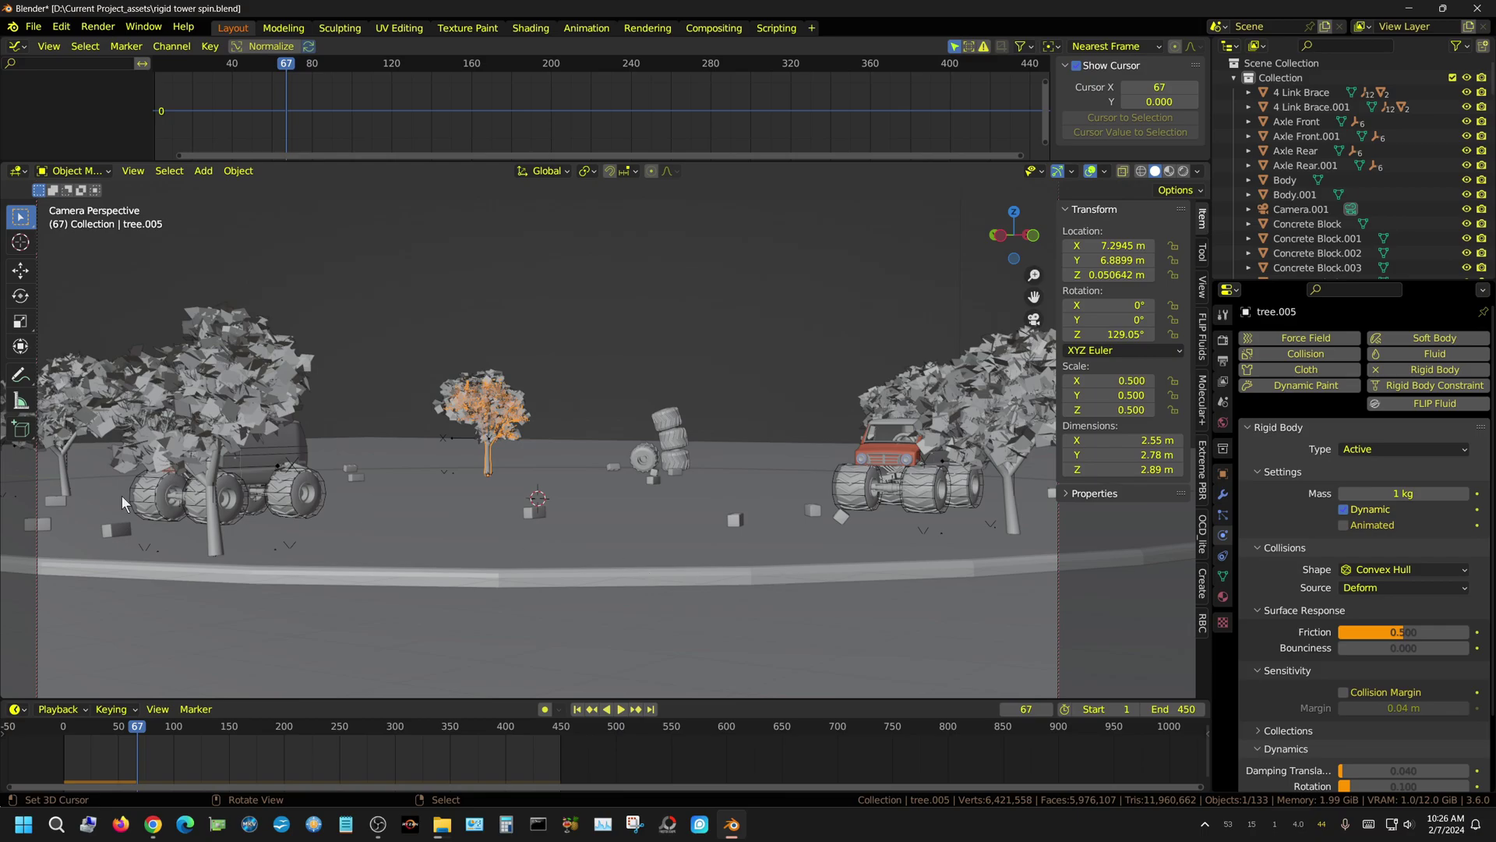
Select the left tree's rigid body constraint to the ground and review its spring settings
click(646, 559)
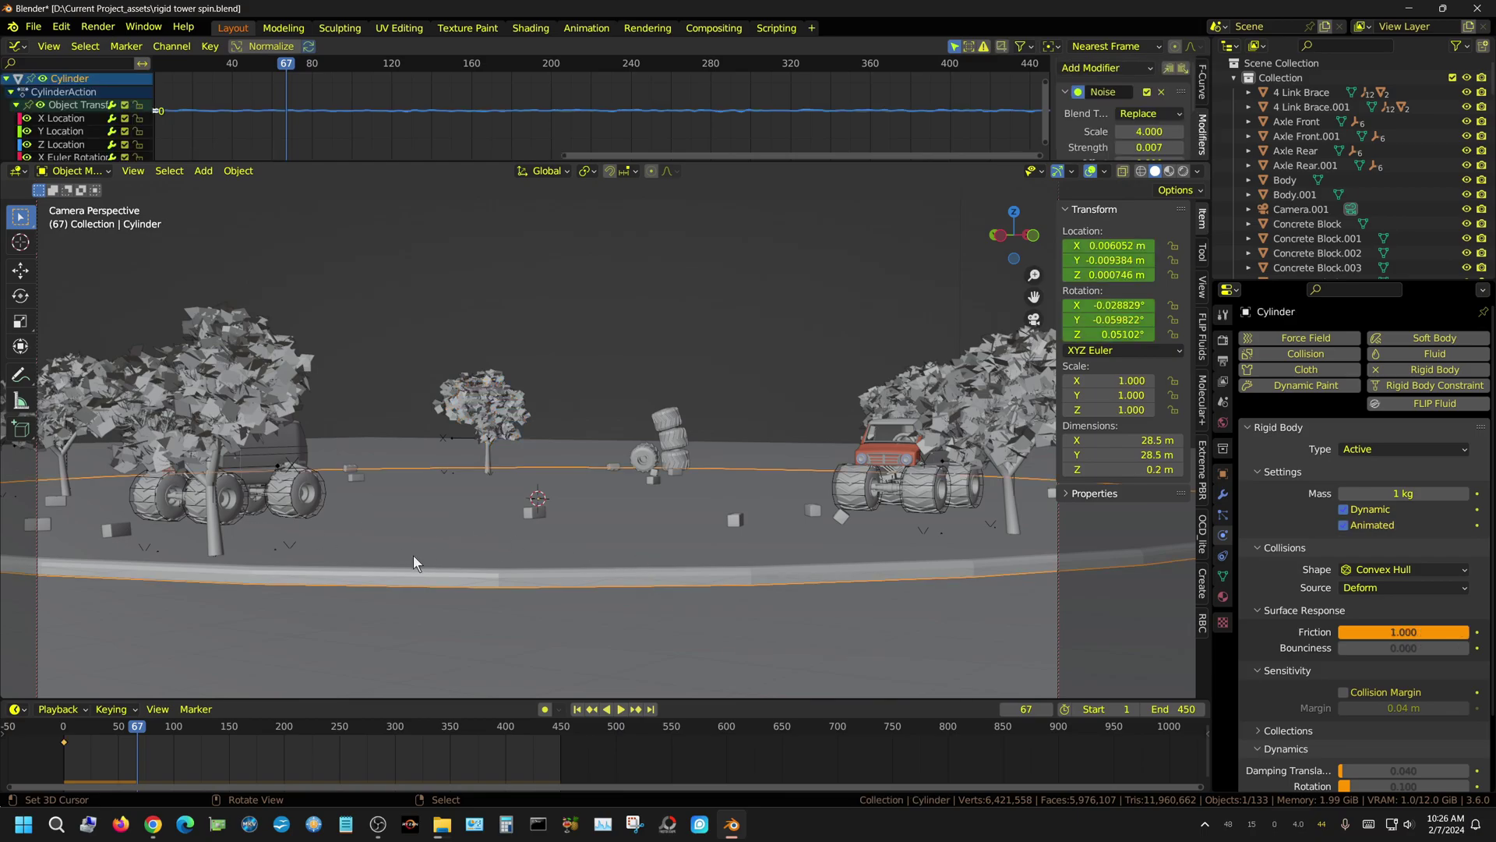
click(212, 517)
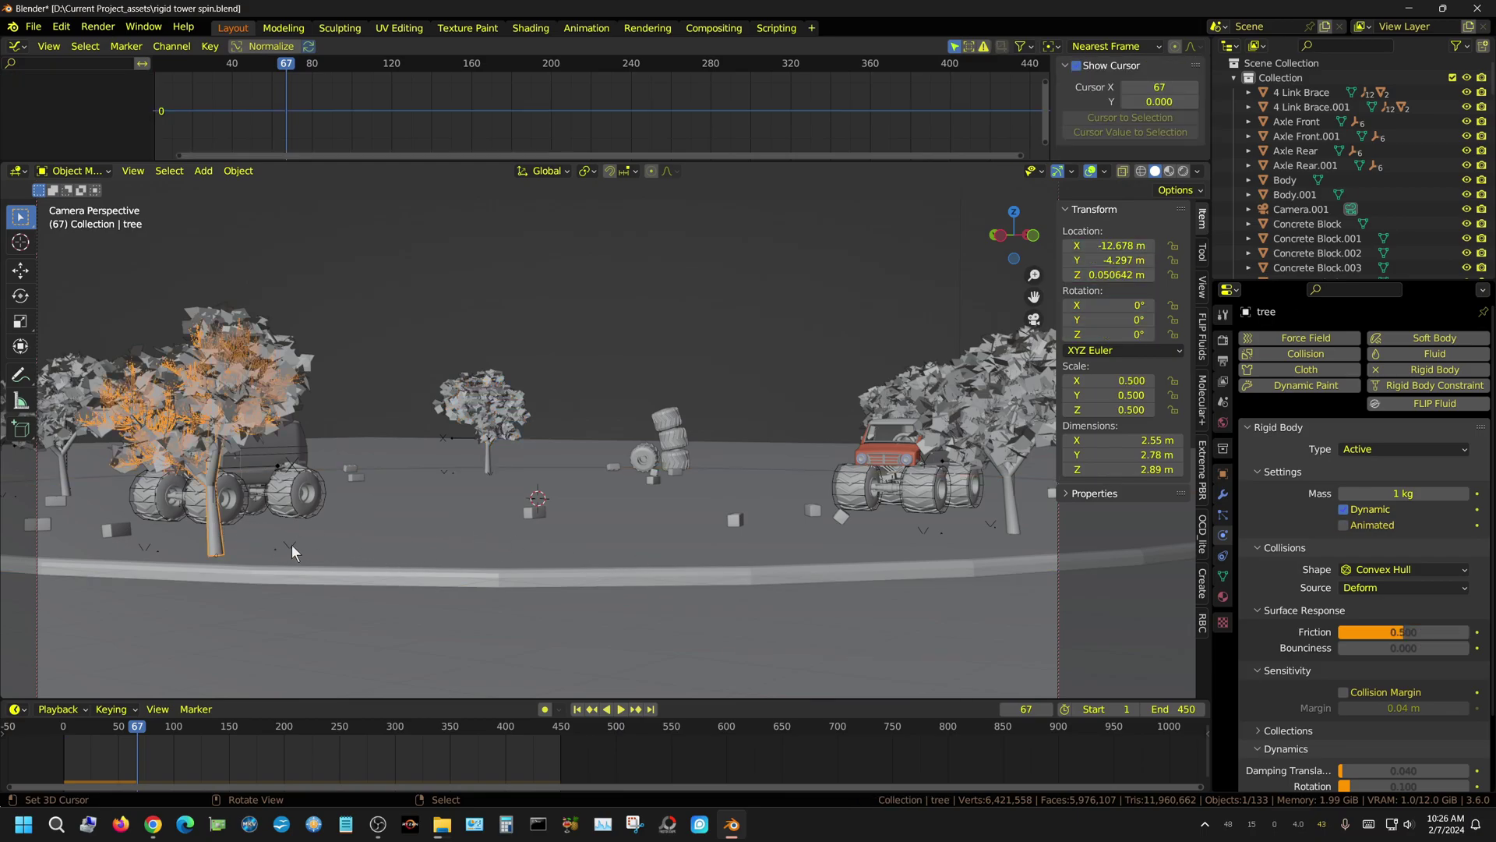
click(290, 546)
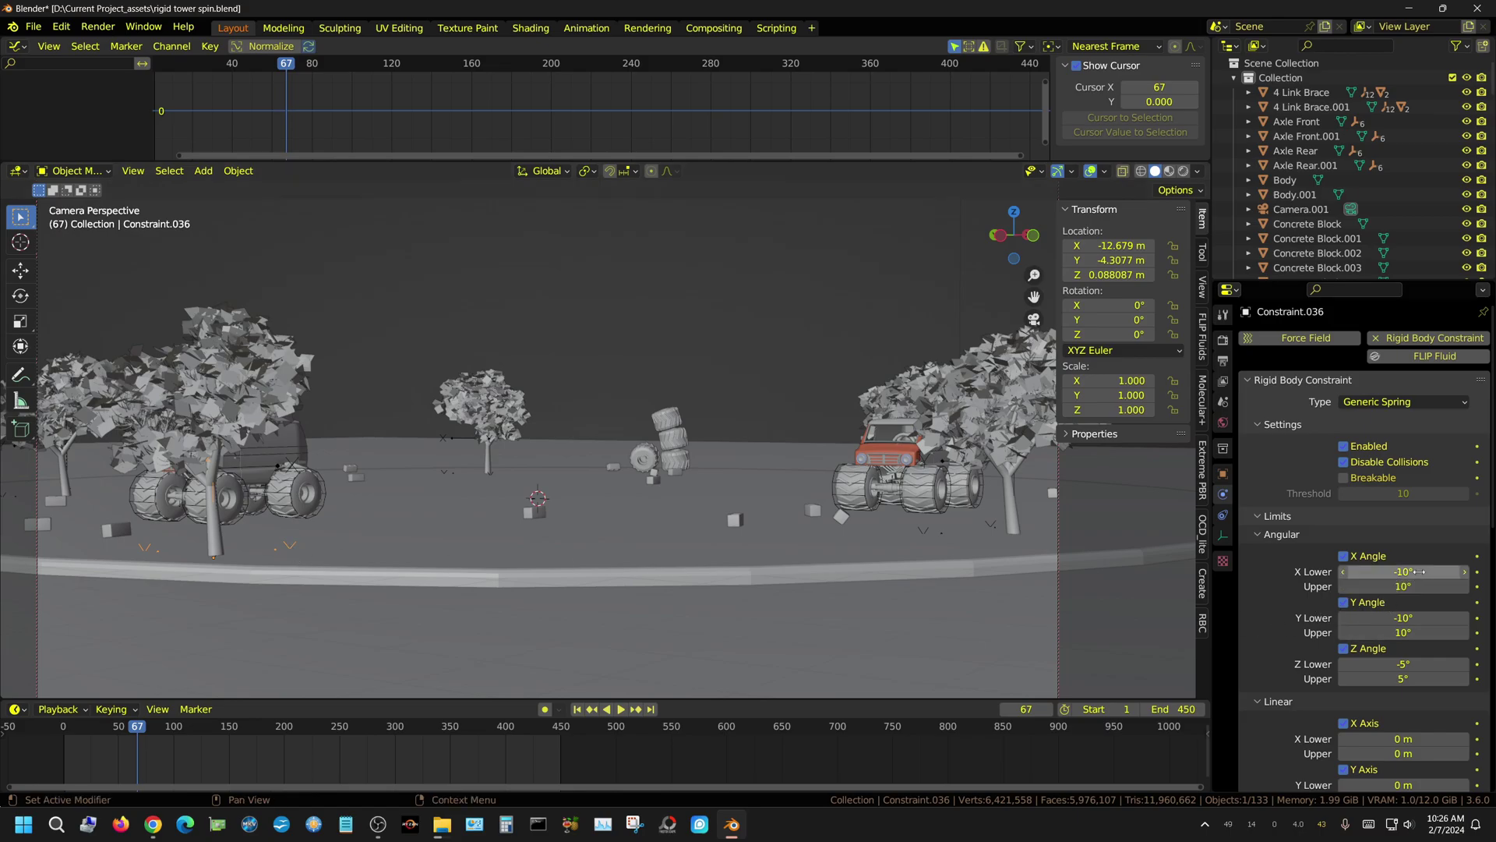
scroll(1426, 676, down, 2)
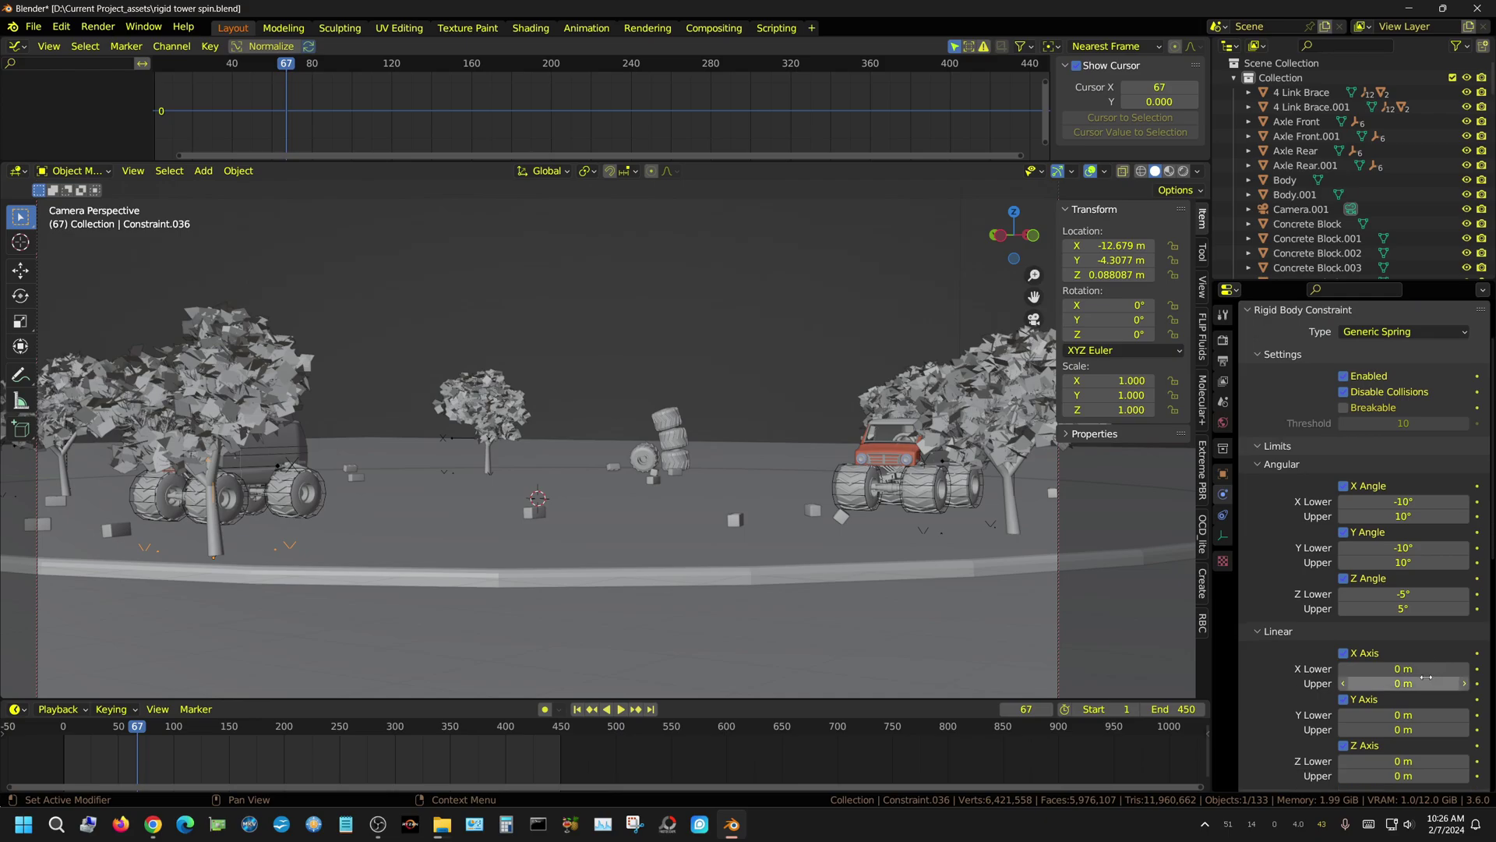
scroll(1426, 676, down, 12)
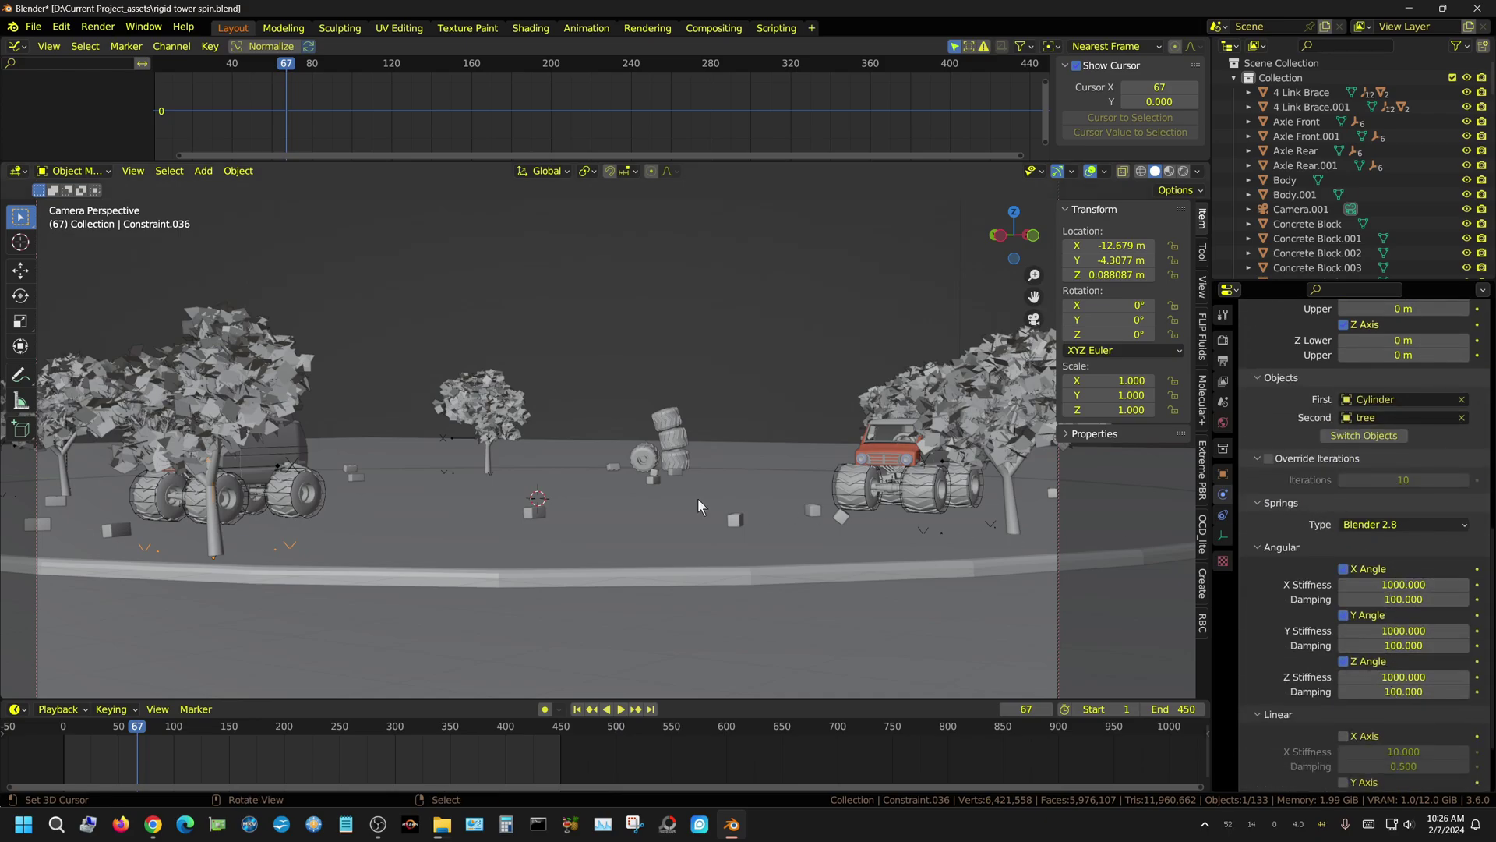
Play the simulation to frame 231 and select the Passive ground Plane
click(620, 709)
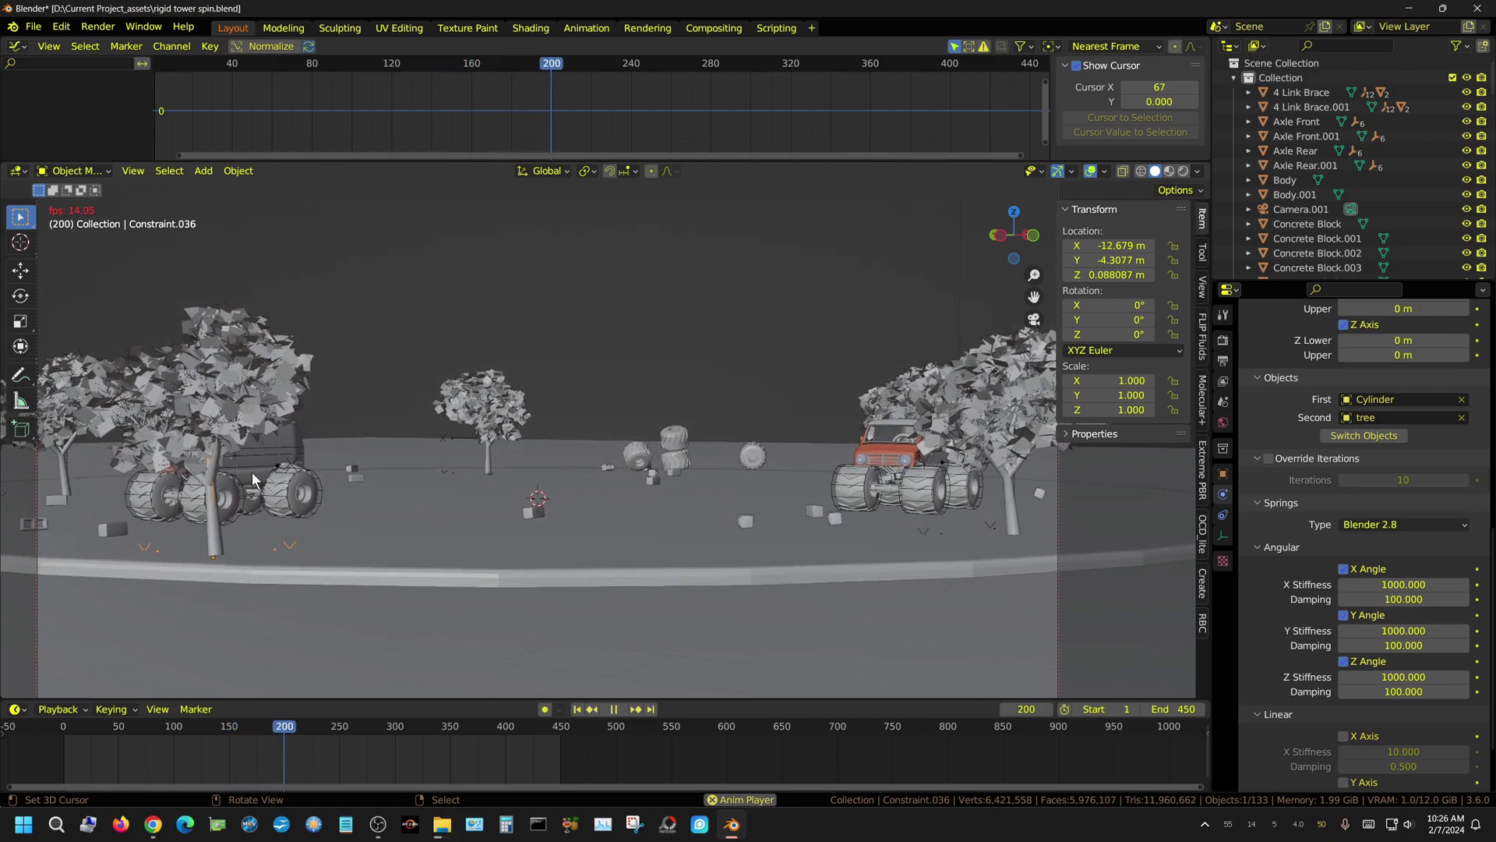
click(613, 709)
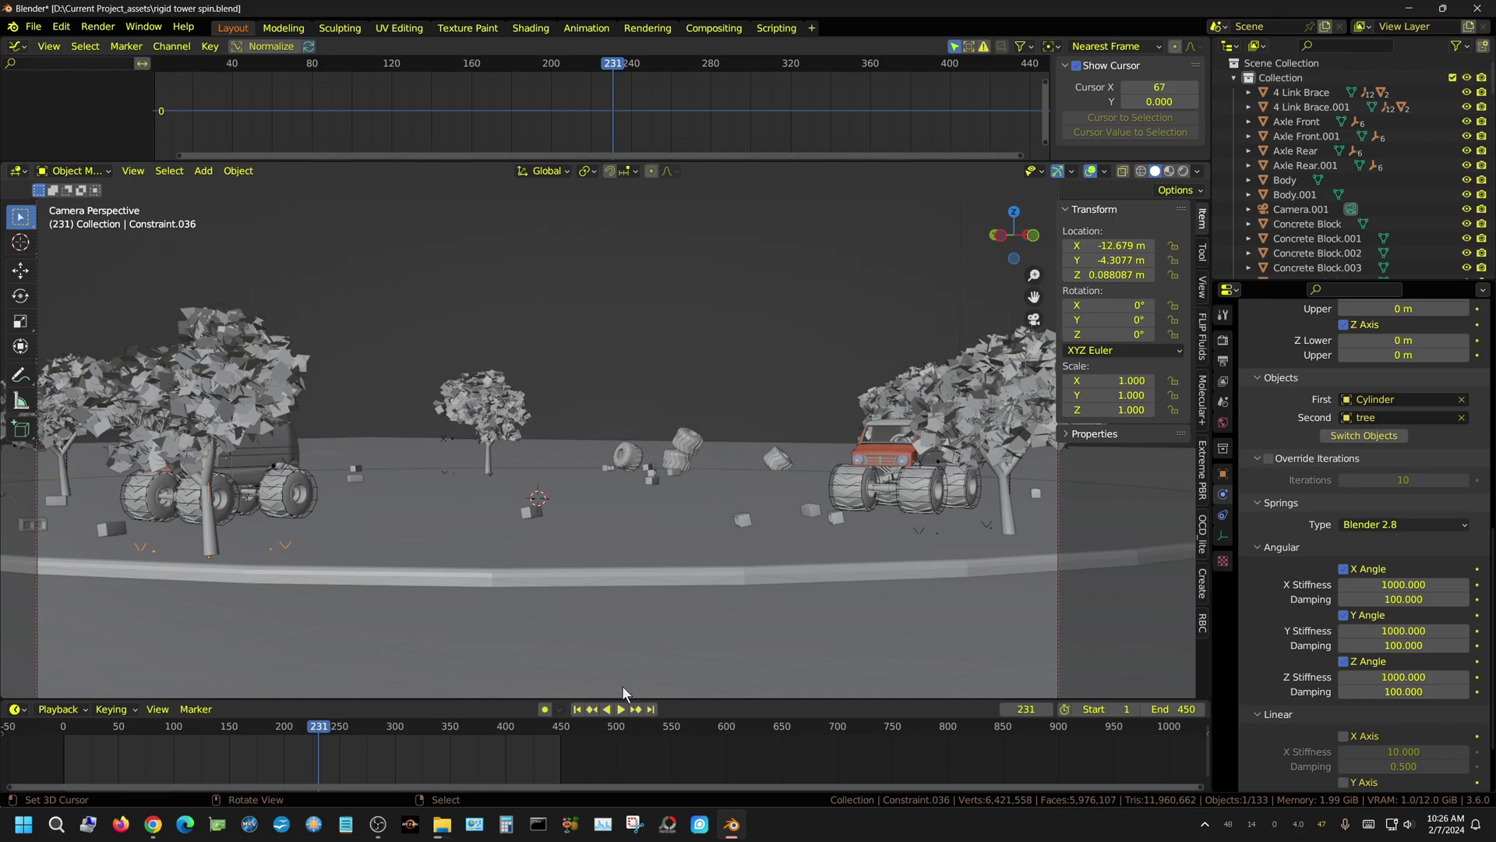
click(649, 624)
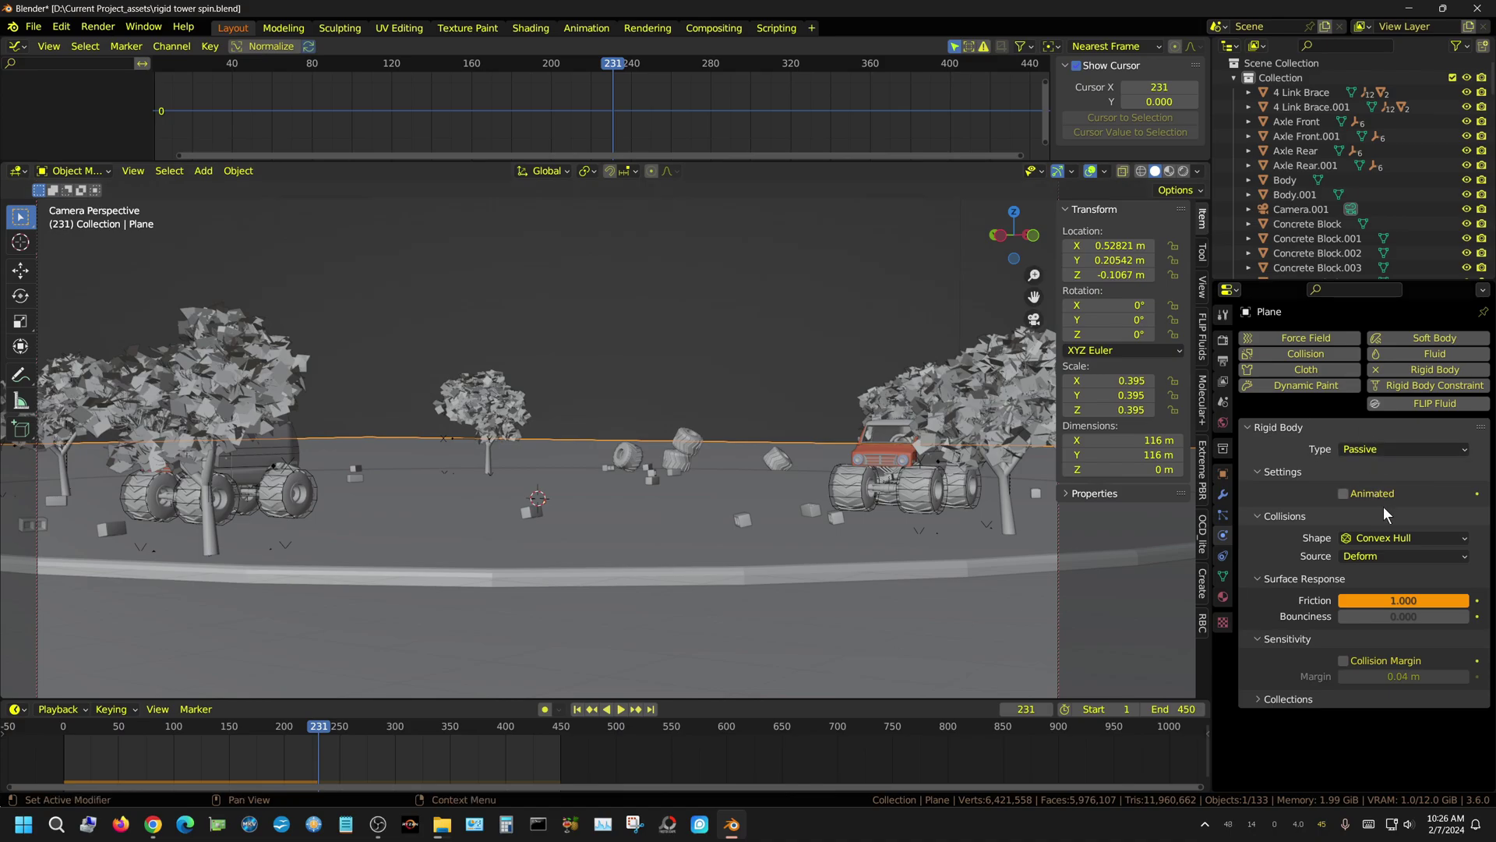
Rewind to frame 1 and select the ground Cylinder to view its rigid body and Noise settings
click(575, 710)
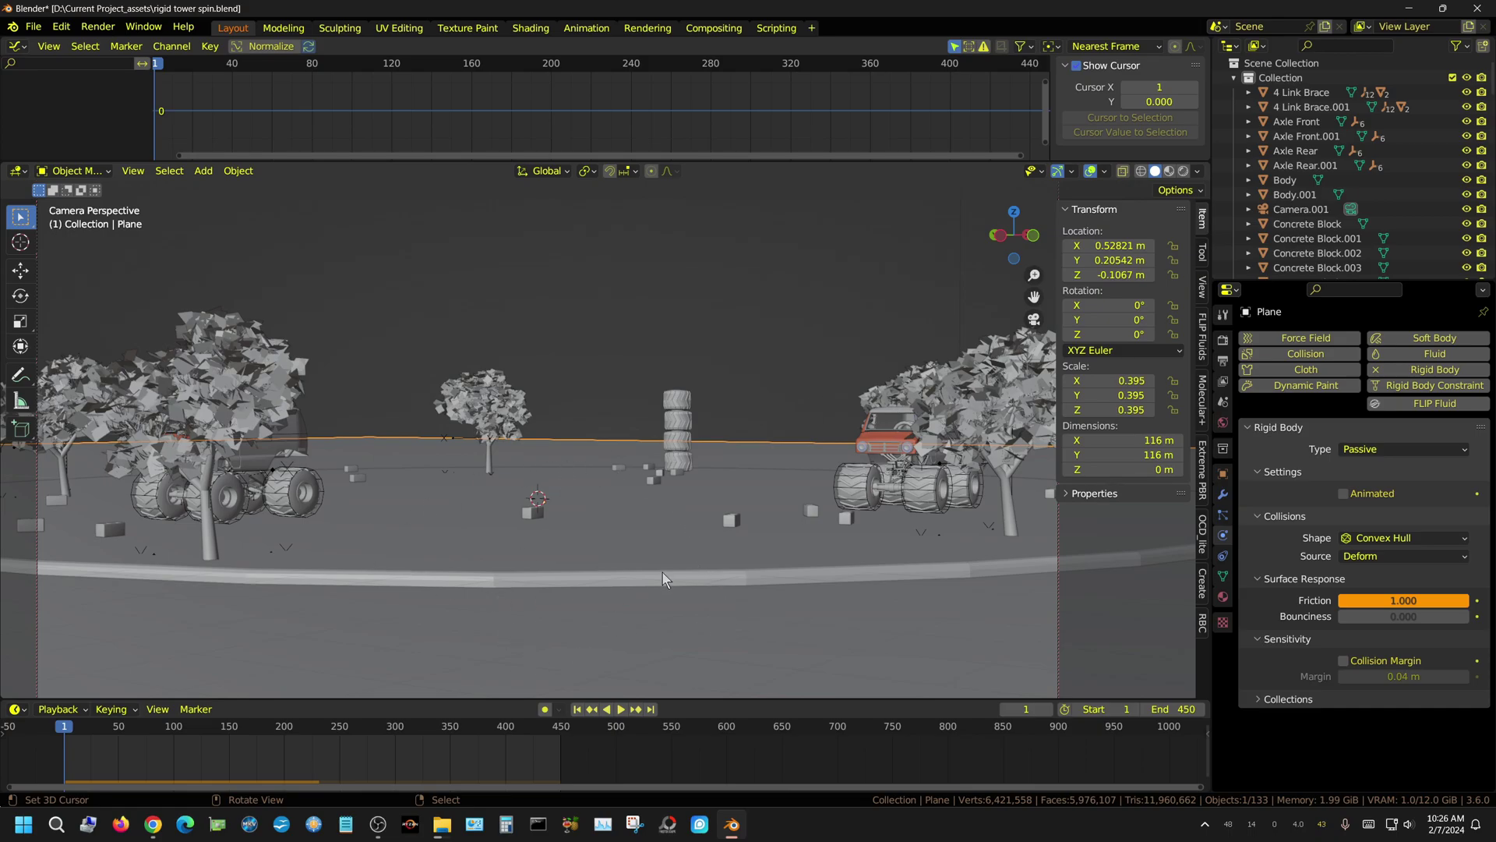
click(511, 552)
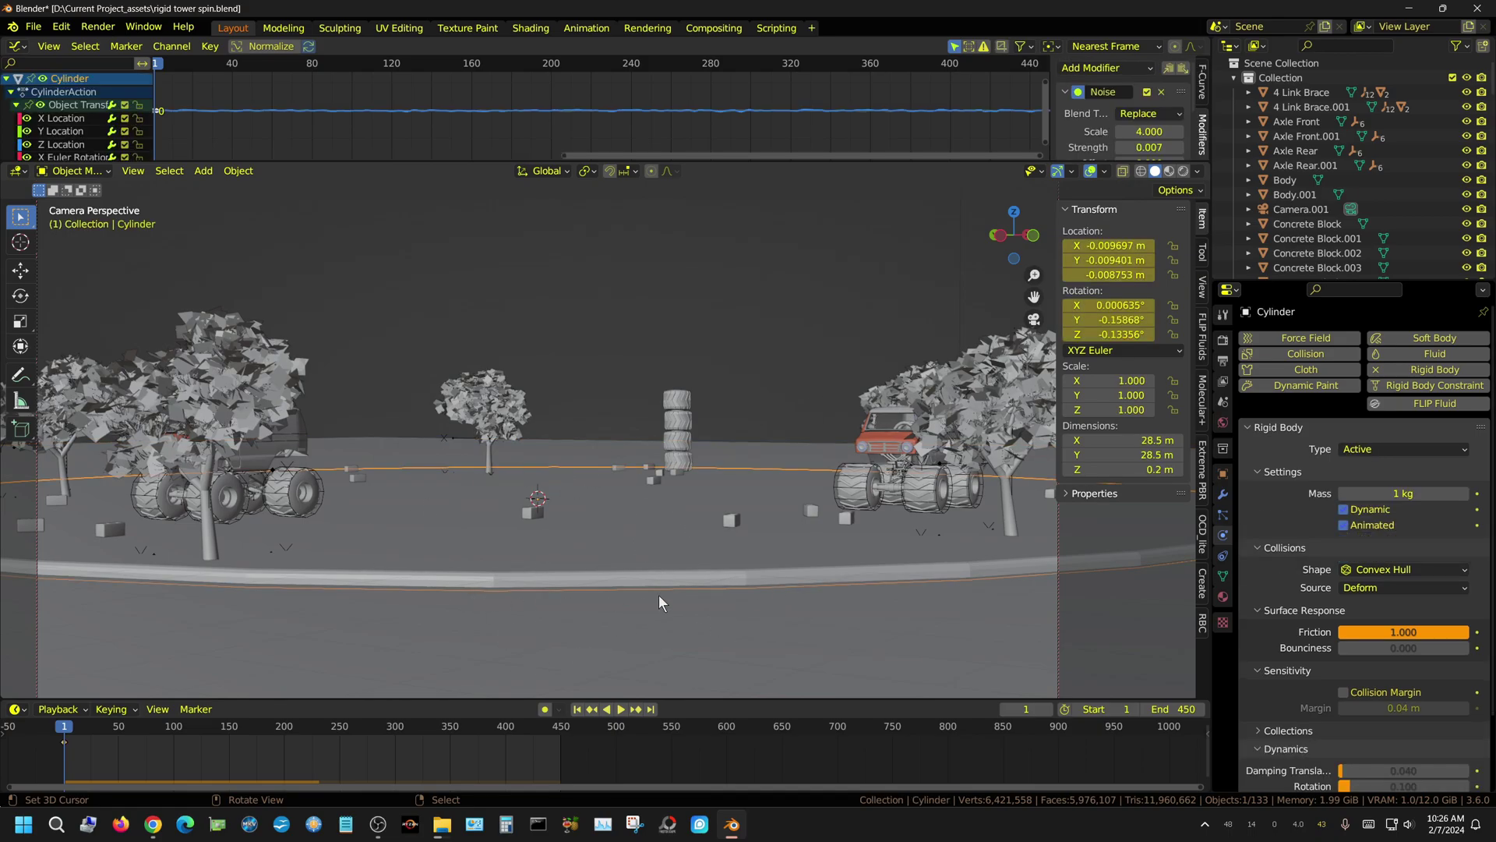